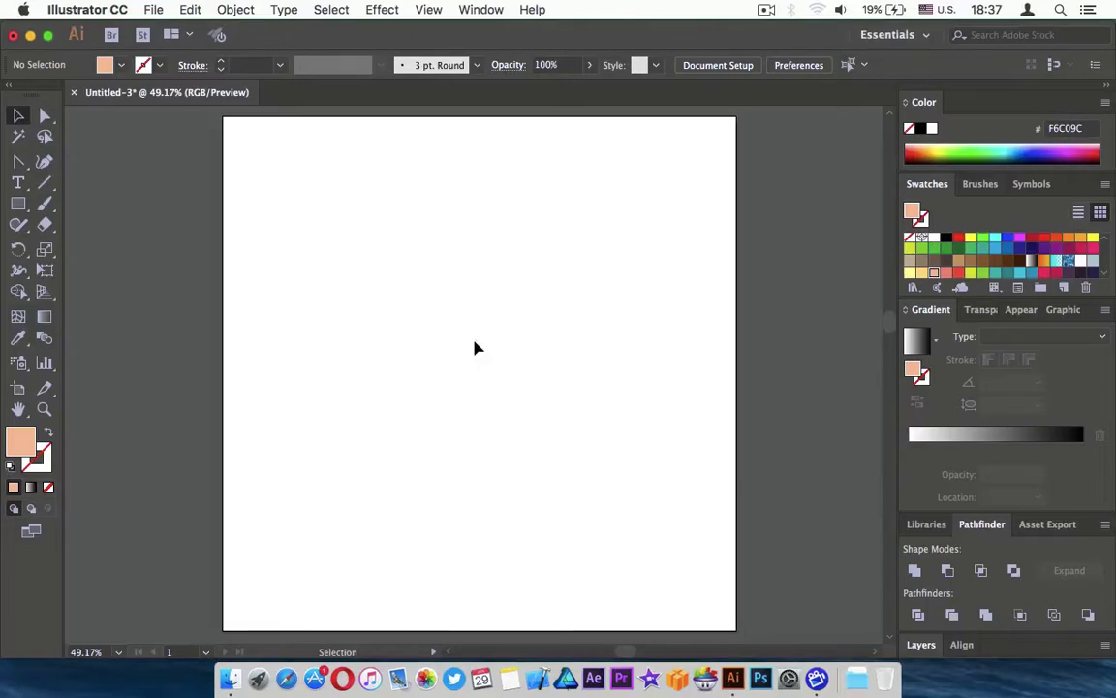
# - Draw a large peach square for the head
pyautogui.scroll(5, 480, 234)
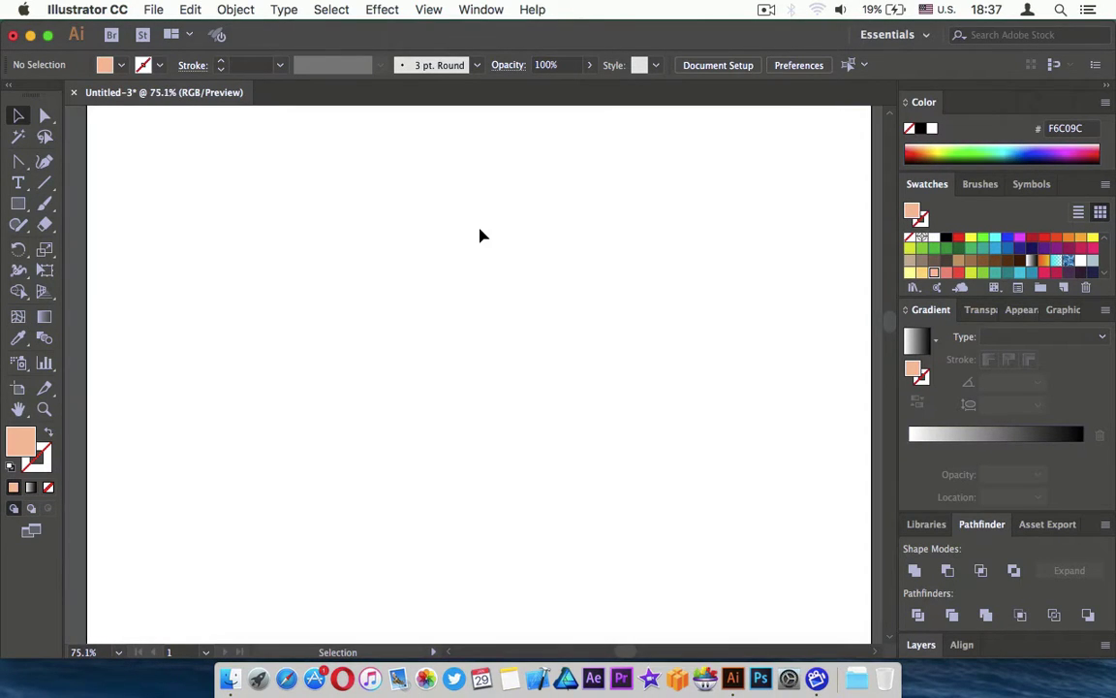
pyautogui.scroll(-3, 541, 318)
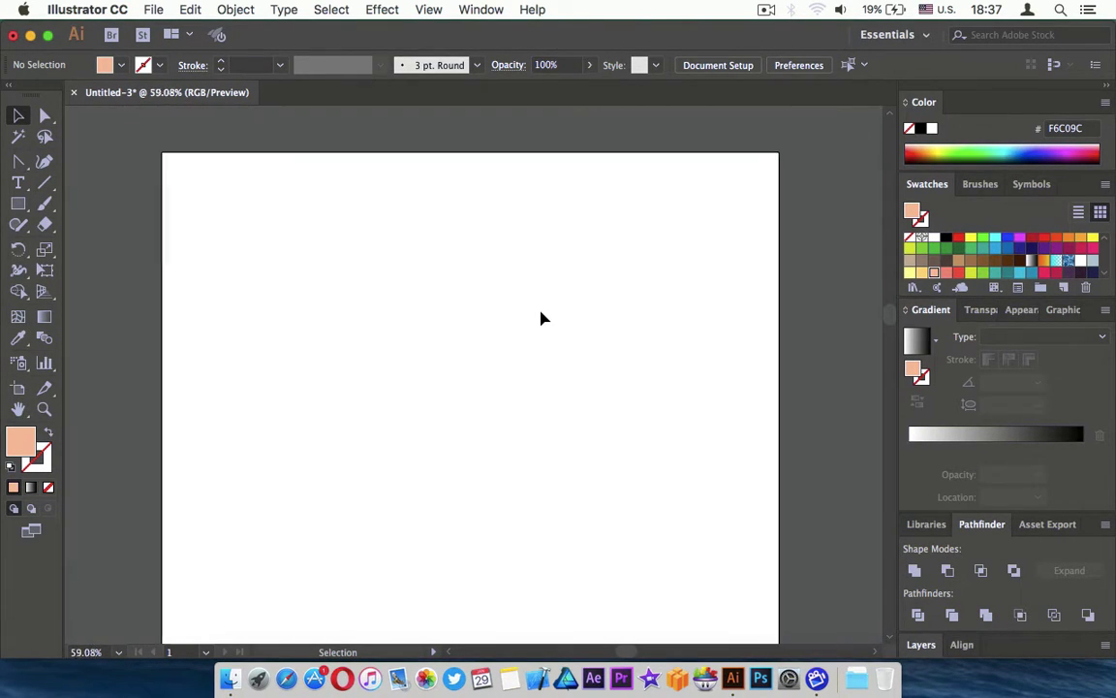
pyautogui.press('m')
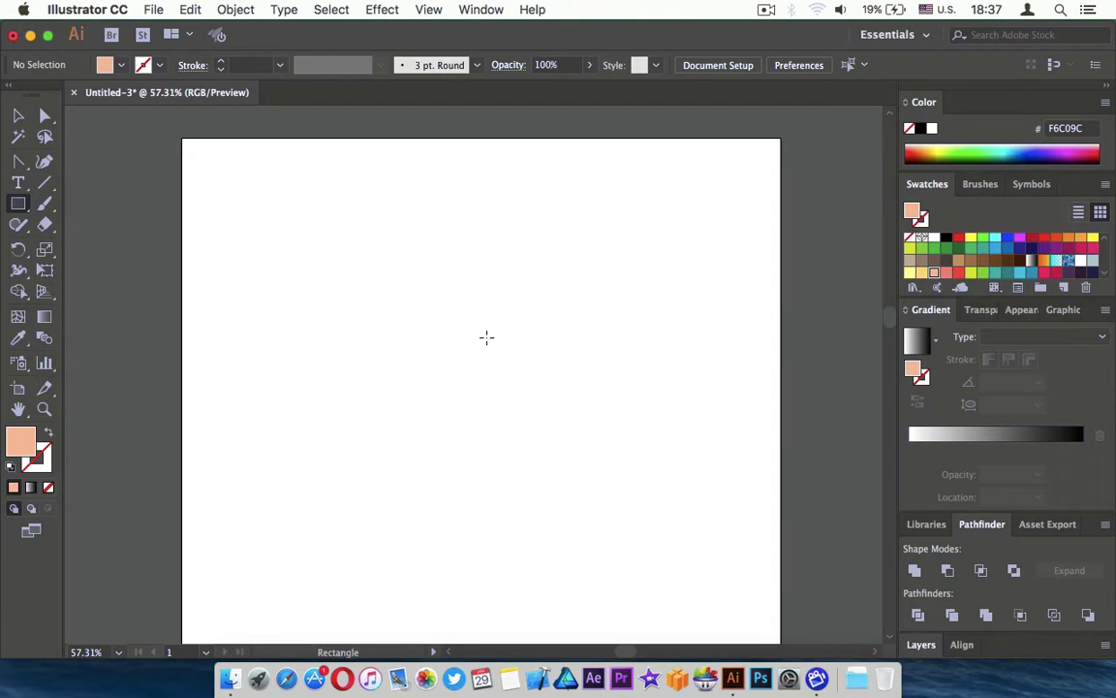
pyautogui.moveTo(487, 337); pyautogui.dragTo(529, 380)
pyautogui.scroll(2, 496, 344)
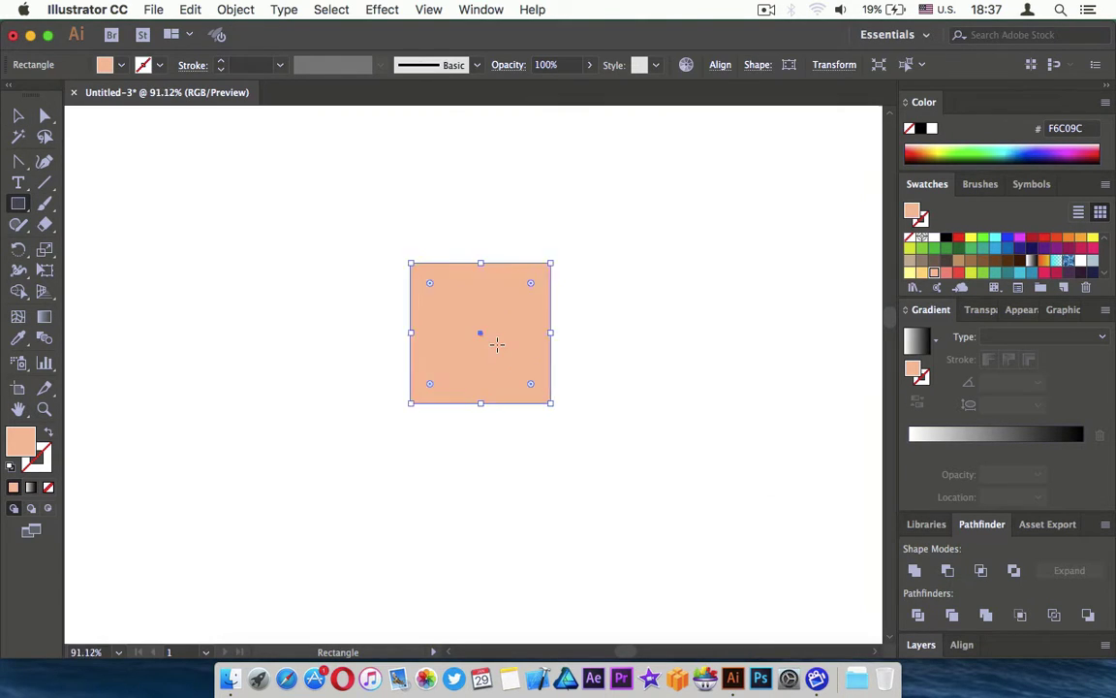
pyautogui.scroll(3, 496, 344)
# - Draw a small bar near the head's upper left
pyautogui.click(19, 117)
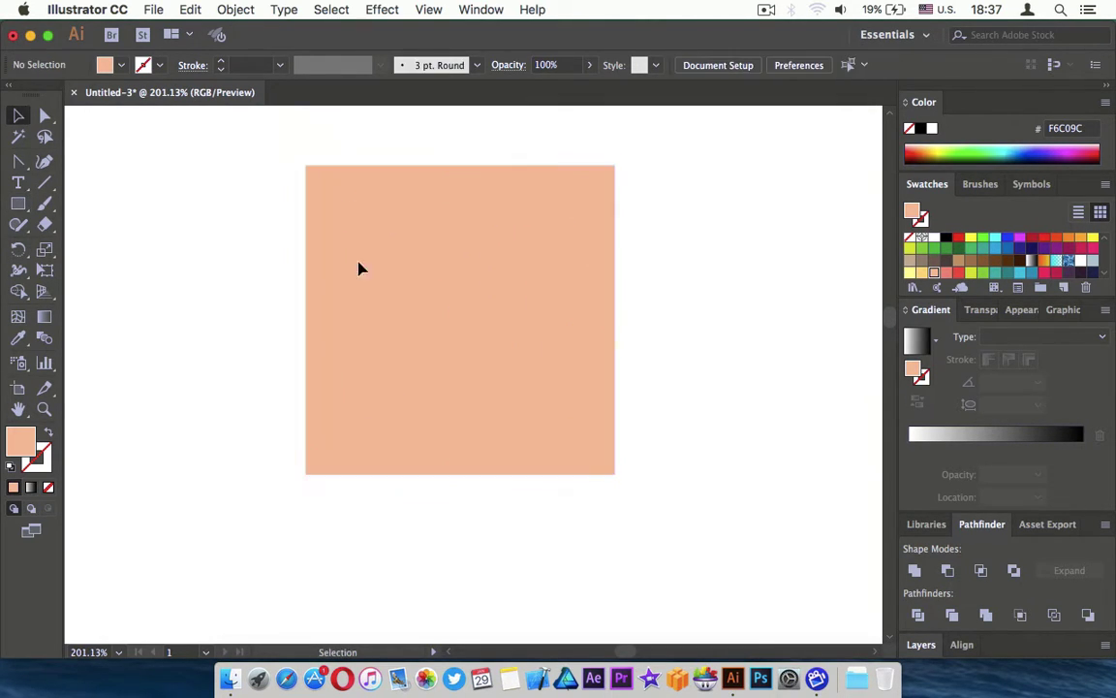
pyautogui.scroll(2, 444, 274)
pyautogui.scroll(-1, 443, 274)
pyautogui.click(18, 206)
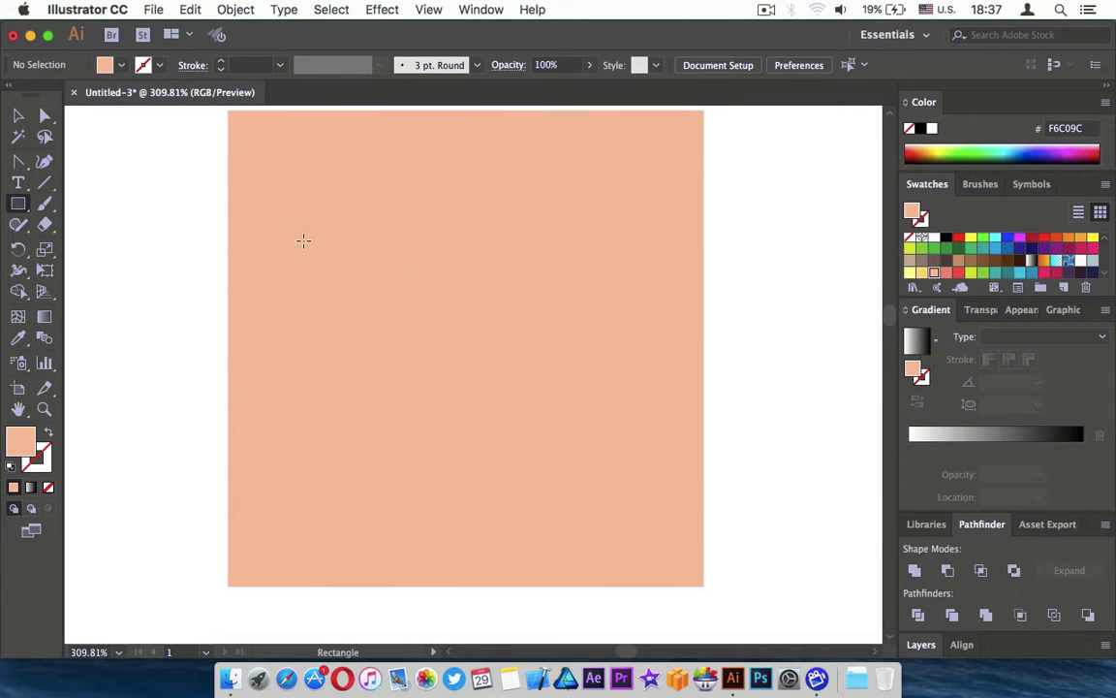
pyautogui.moveTo(295, 235); pyautogui.dragTo(422, 274)
# - Fill the small bar black and tilt it about 20 degrees
pyautogui.click(946, 237)
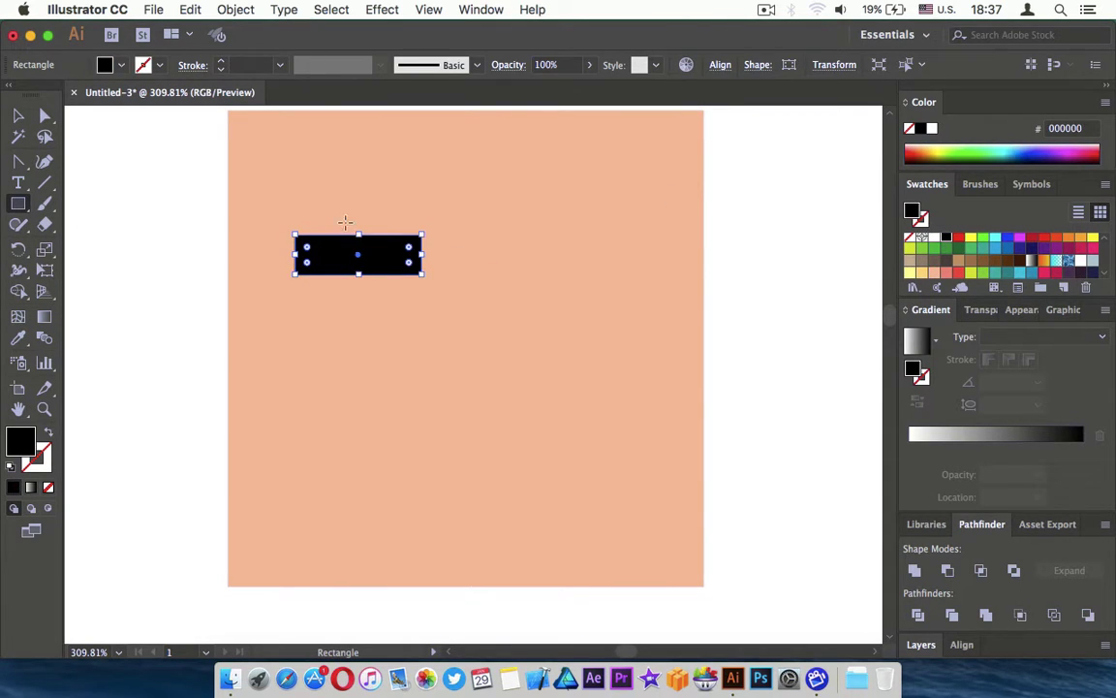
pyautogui.moveTo(429, 228); pyautogui.dragTo(450, 258)
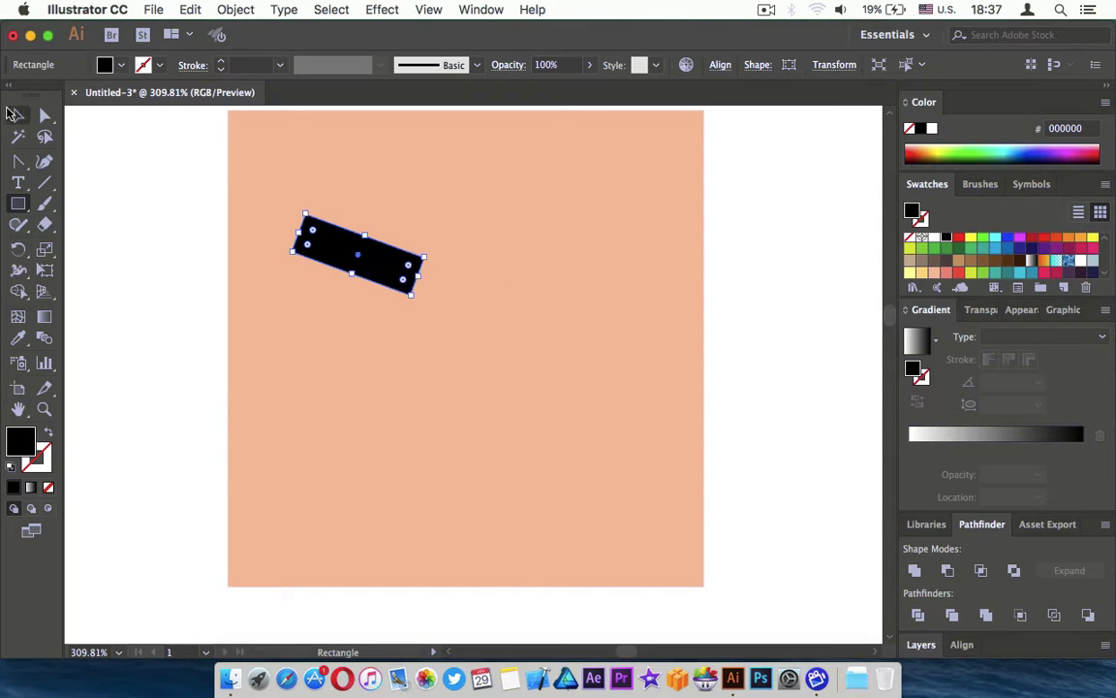
pyautogui.click(19, 115)
# - Copy the tilted bar to the right, reflect it, and move it further right
pyautogui.moveTo(378, 239); pyautogui.dragTo(530, 248)
pyautogui.rightClick(529, 248)
pyautogui.moveTo(575, 491)
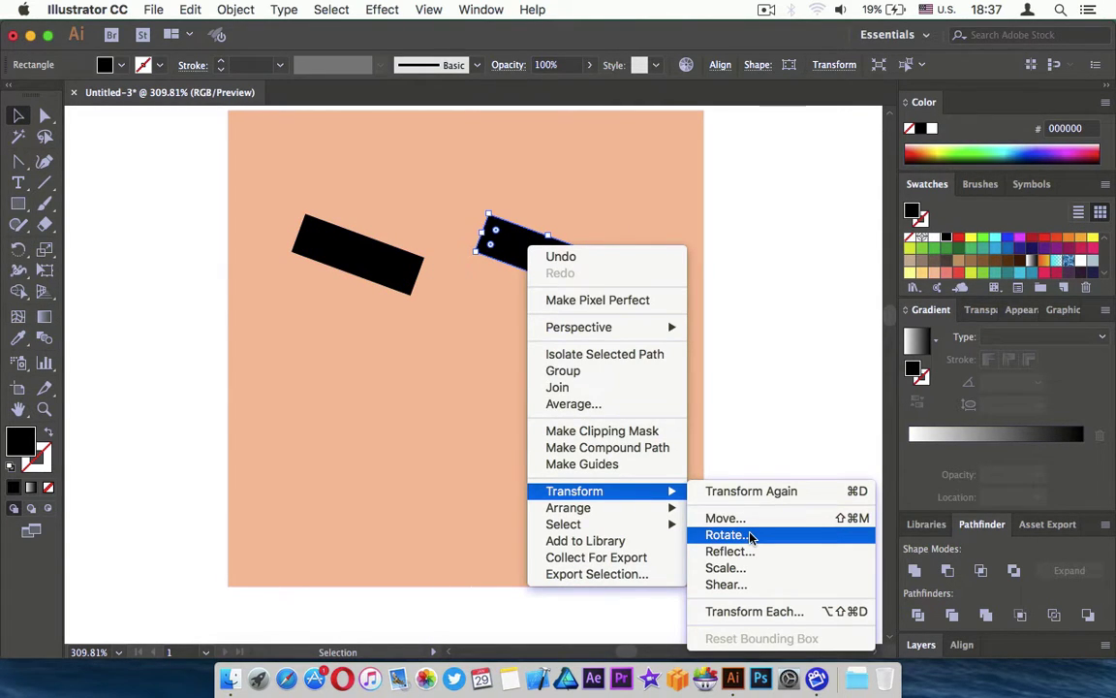
pyautogui.click(743, 552)
pyautogui.click(639, 473)
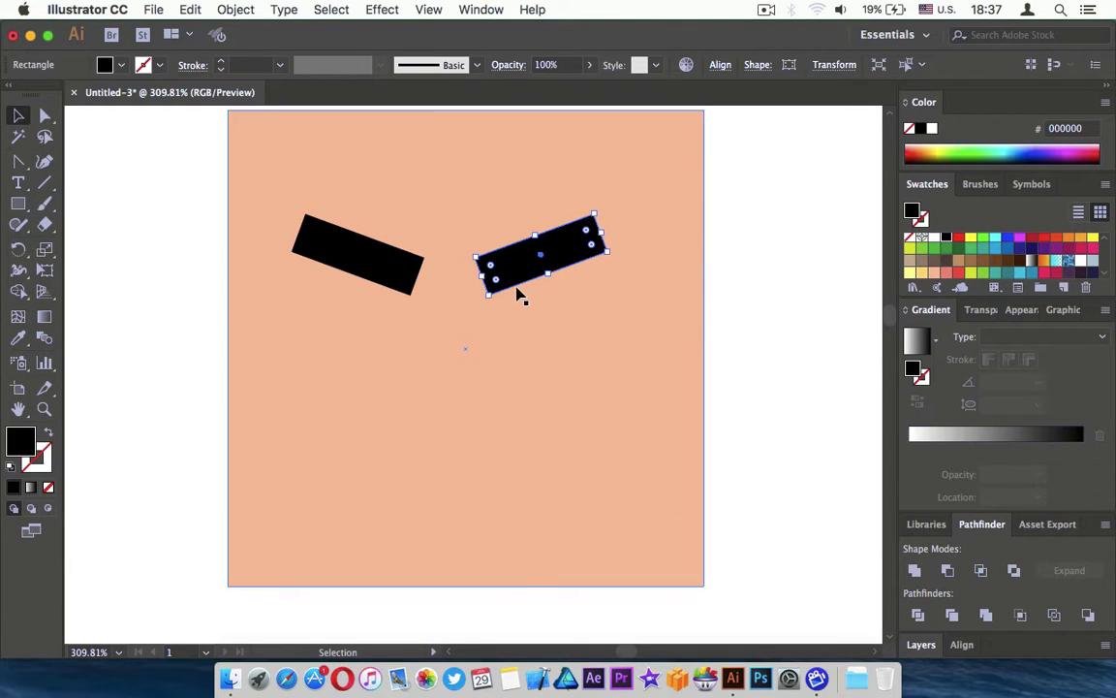
pyautogui.moveTo(520, 255); pyautogui.dragTo(578, 255)
pyautogui.click(766, 303)
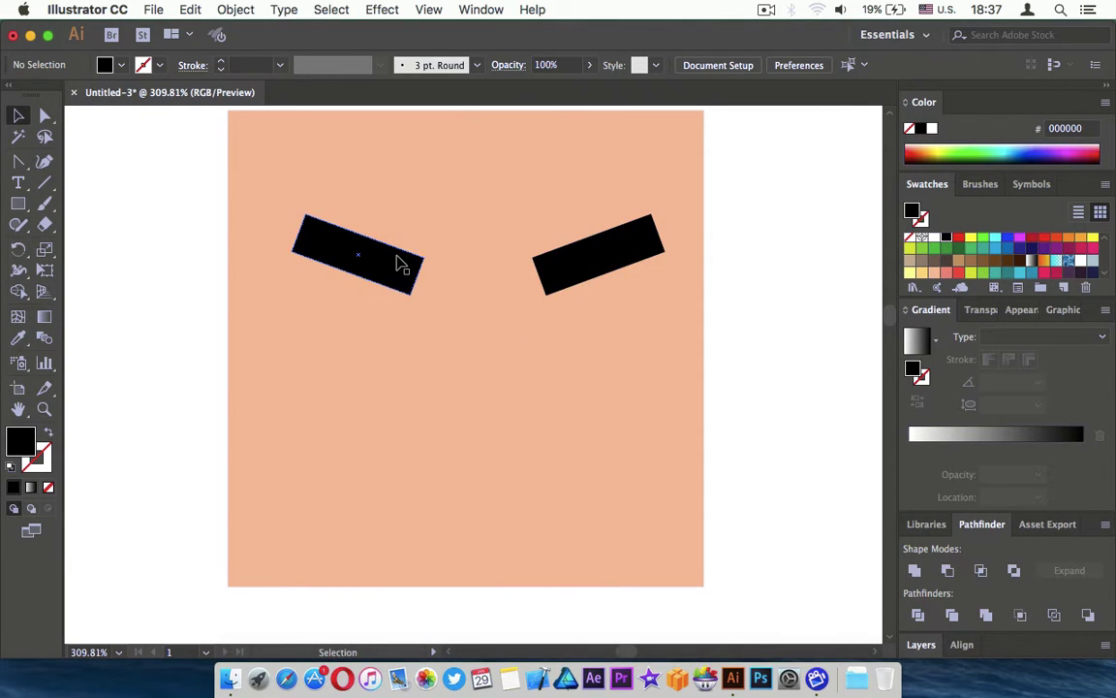
# - Nudge both eyebrows slightly right to centre them on the head
pyautogui.click(401, 263)
pyautogui.keyDown('shift'); pyautogui.click(588, 259); pyautogui.keyUp('shift')
pyautogui.click(787, 286)
pyautogui.hscroll(3, 451, 407)
pyautogui.press('super+a')
pyautogui.moveTo(509, 260); pyautogui.dragTo(518, 262)
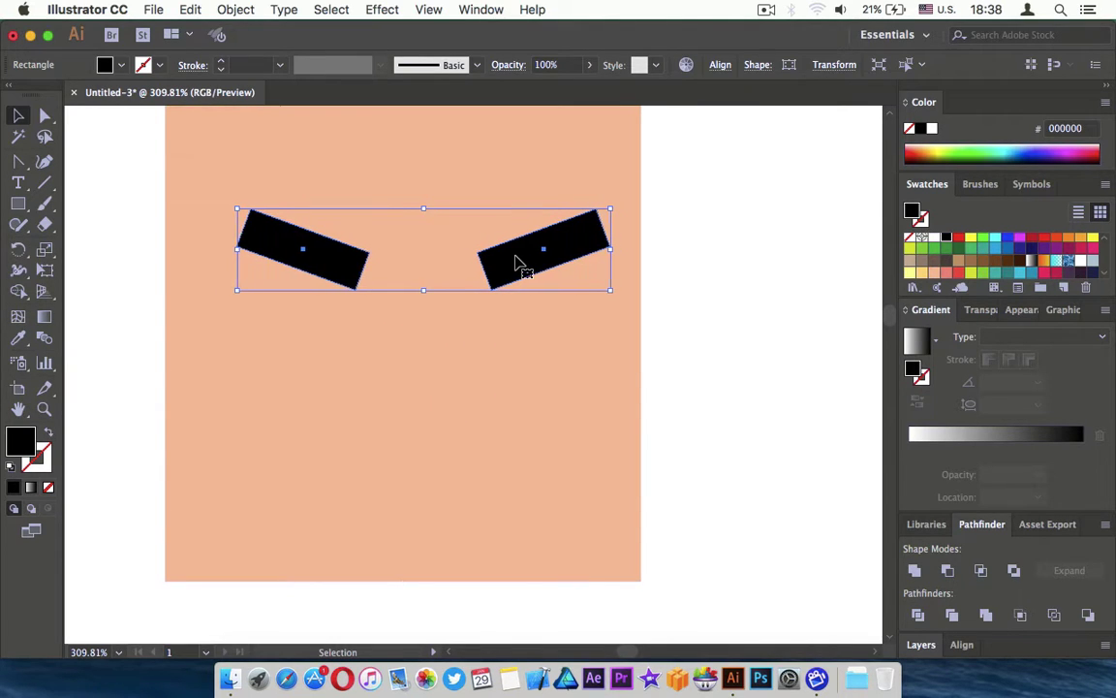
pyautogui.click(665, 269)
pyautogui.scroll(-5, 732, 291)
pyautogui.hscroll(-3, 733, 291)
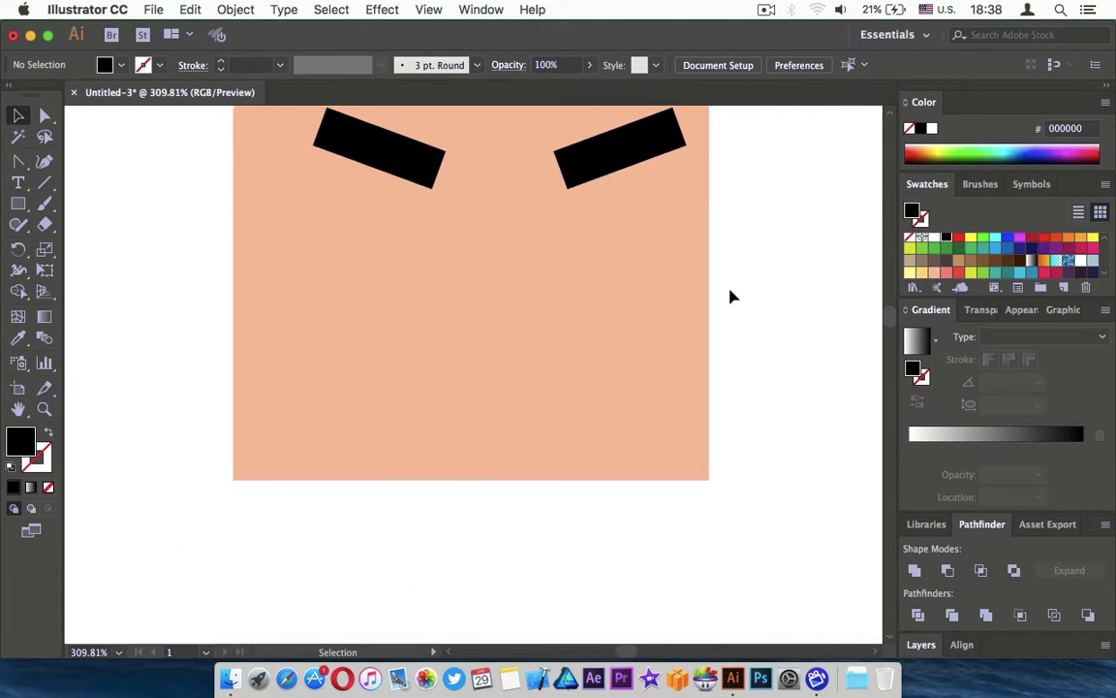
pyautogui.scroll(-2, 733, 296)
pyautogui.scroll(5, 531, 435)
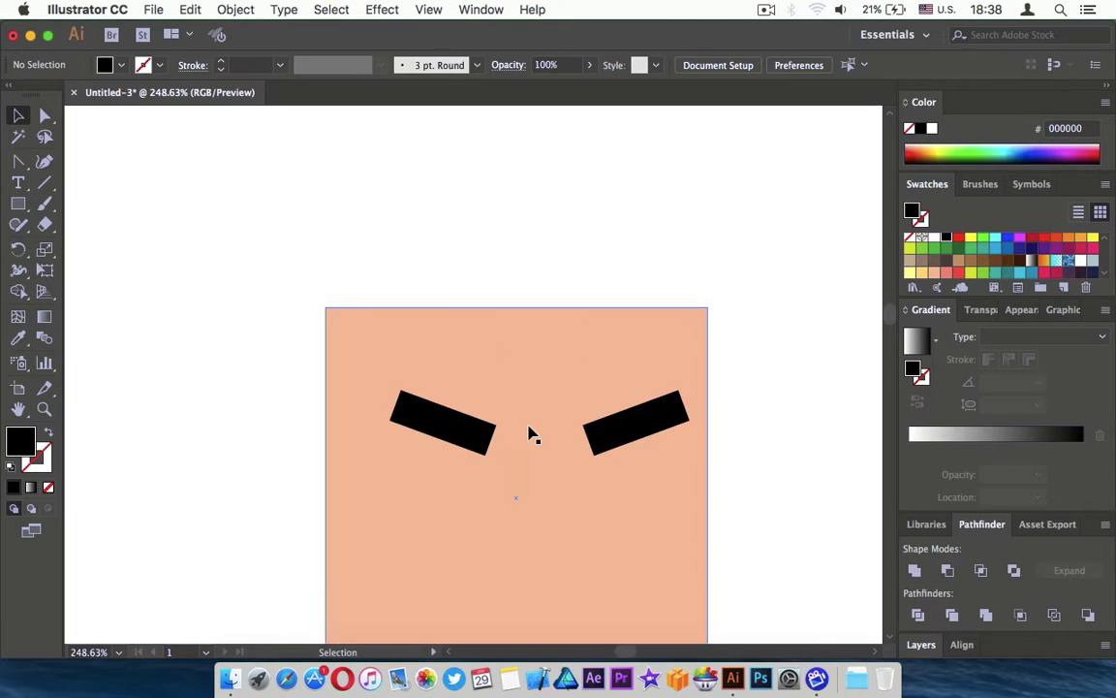
pyautogui.scroll(2, 524, 341)
pyautogui.scroll(2, 524, 341)
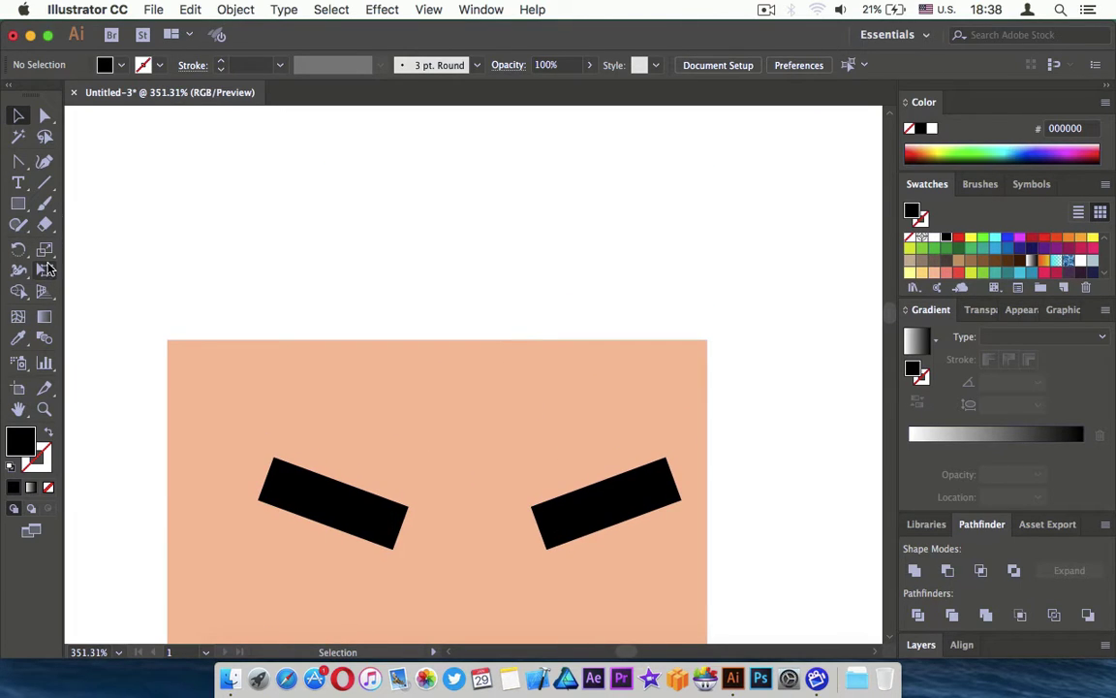
# - Draw a hair block and move it up over the head's top edge
pyautogui.click(17, 203)
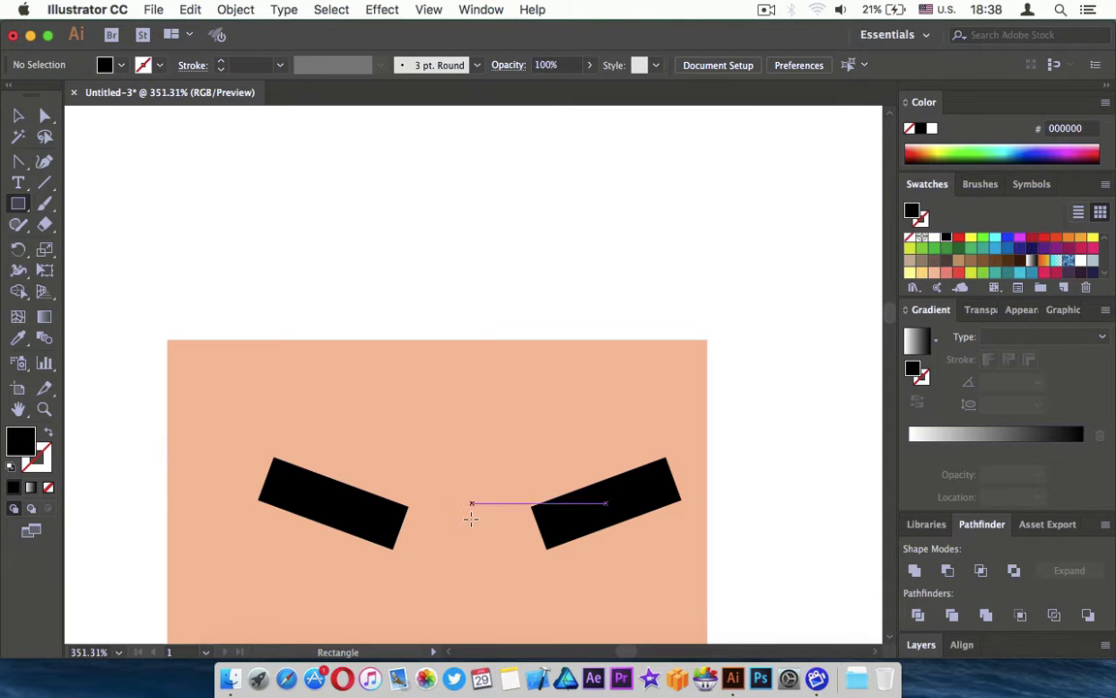
pyautogui.moveTo(473, 340); pyautogui.dragTo(574, 411)
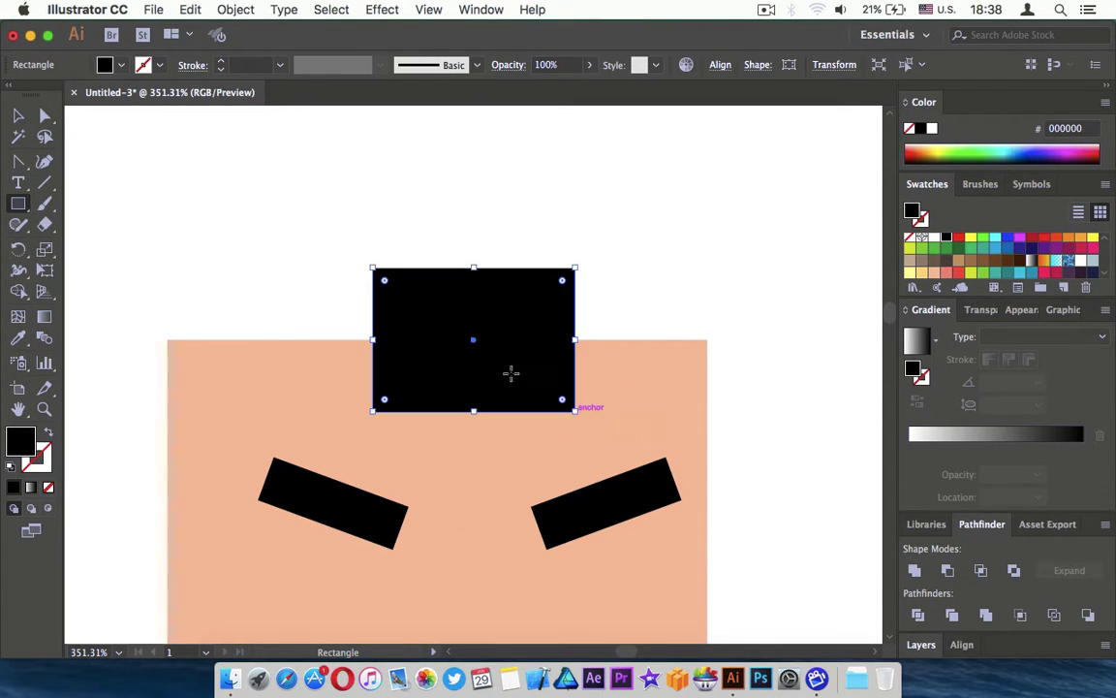
pyautogui.click(17, 116)
pyautogui.moveTo(430, 301); pyautogui.dragTo(424, 263)
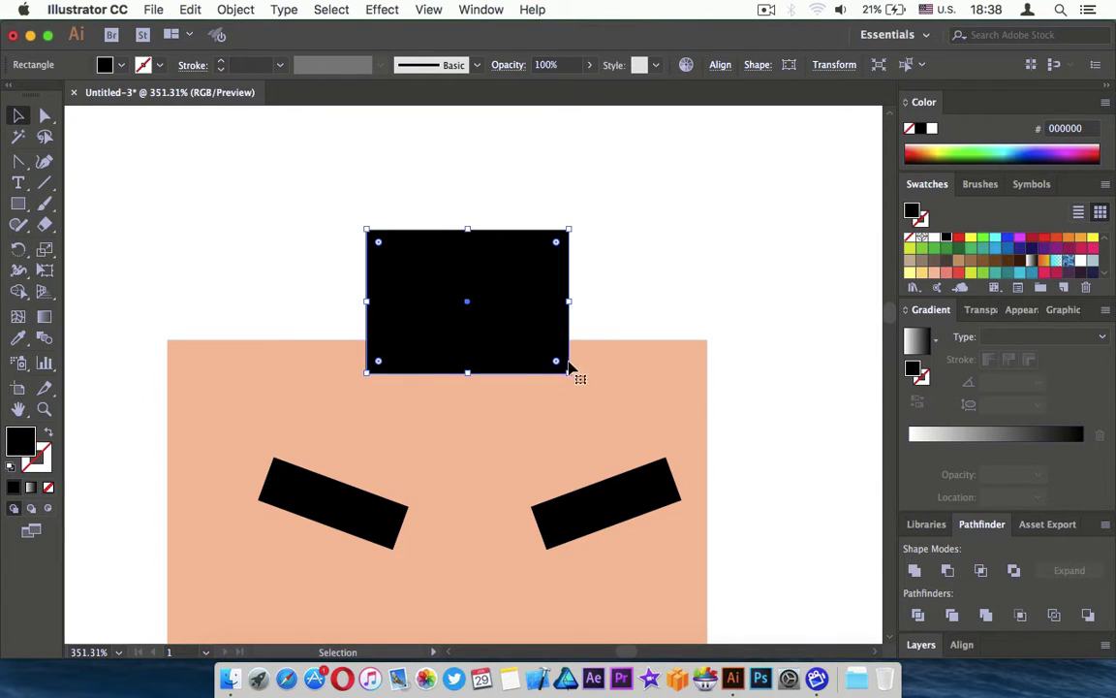
# - Add a smaller flipped copy to the left; fill it dark brown and the larger block brown
pyautogui.moveTo(569, 373); pyautogui.dragTo(229, 339)
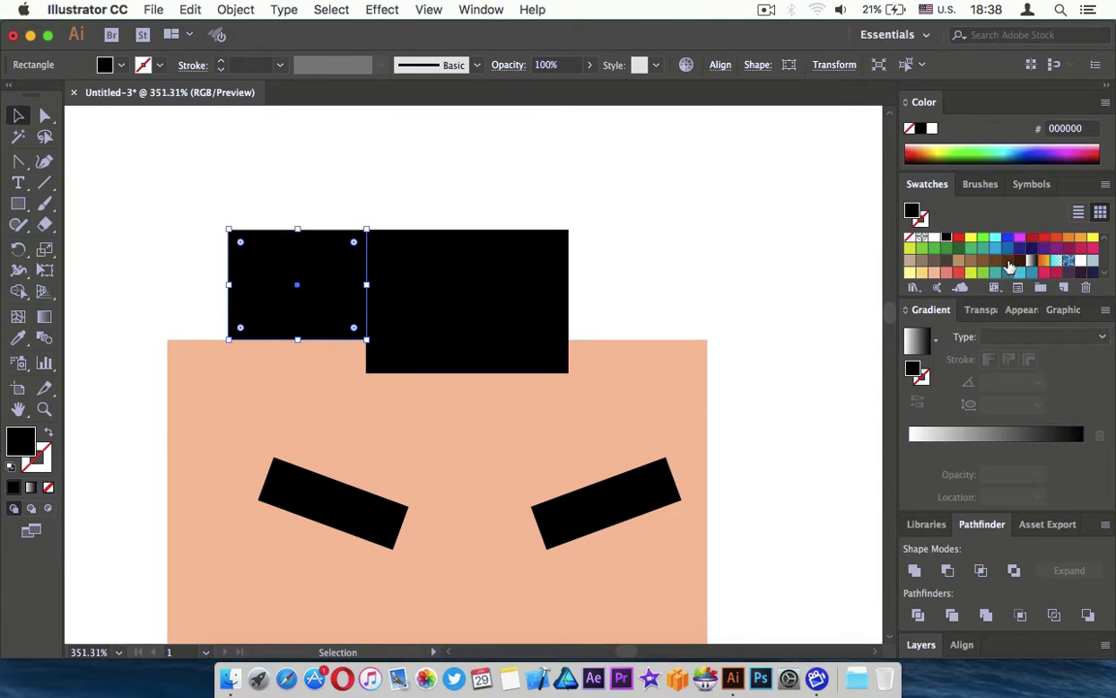
pyautogui.click(1010, 267)
pyautogui.click(485, 311)
pyautogui.click(995, 262)
pyautogui.click(712, 267)
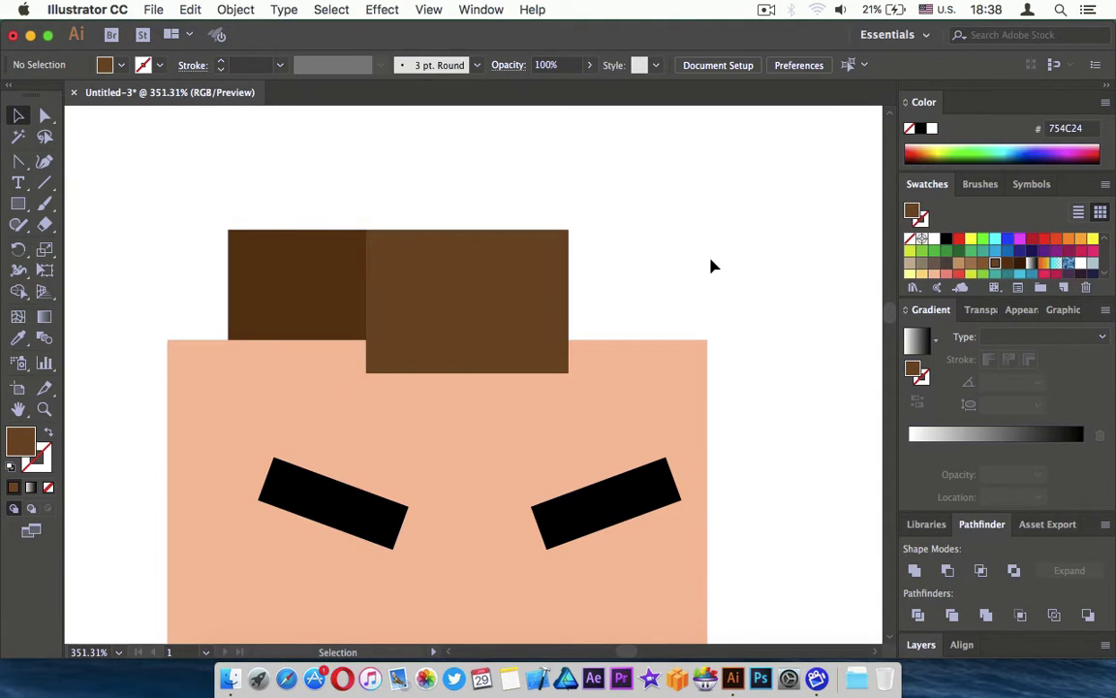
pyautogui.scroll(-5, 712, 267)
pyautogui.scroll(2, 713, 266)
pyautogui.scroll(-3, 712, 266)
pyautogui.scroll(-2, 712, 267)
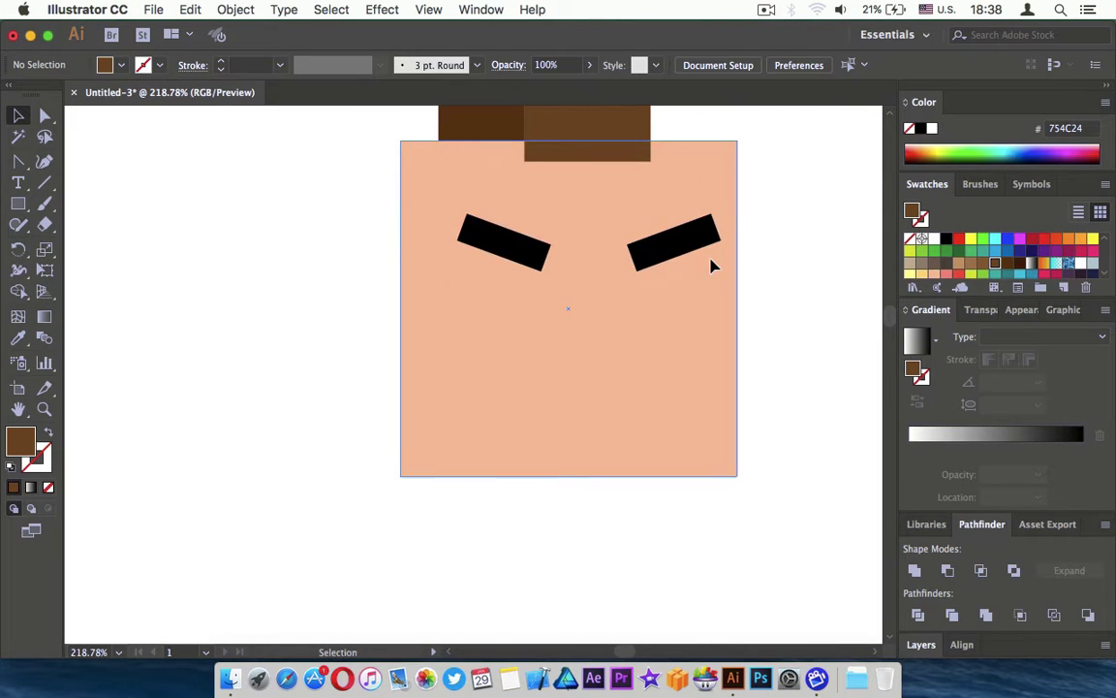
pyautogui.scroll(3, 717, 270)
pyautogui.hscroll(2, 717, 270)
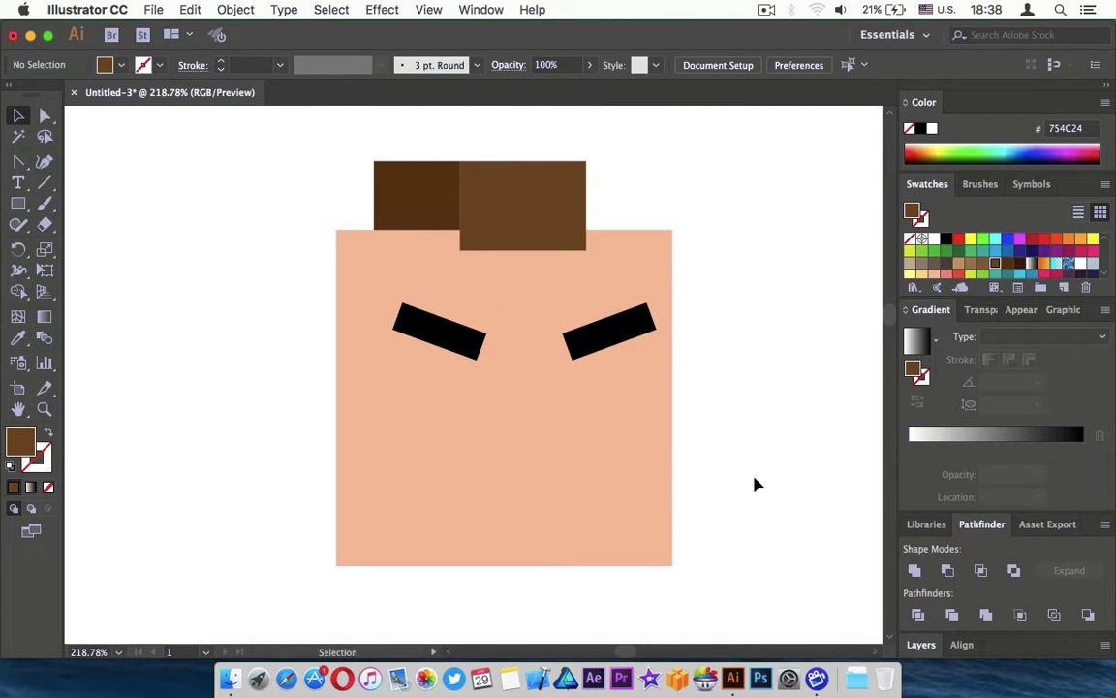
pyautogui.scroll(-2, 757, 484)
pyautogui.hscroll(1, 757, 484)
pyautogui.scroll(-1, 757, 483)
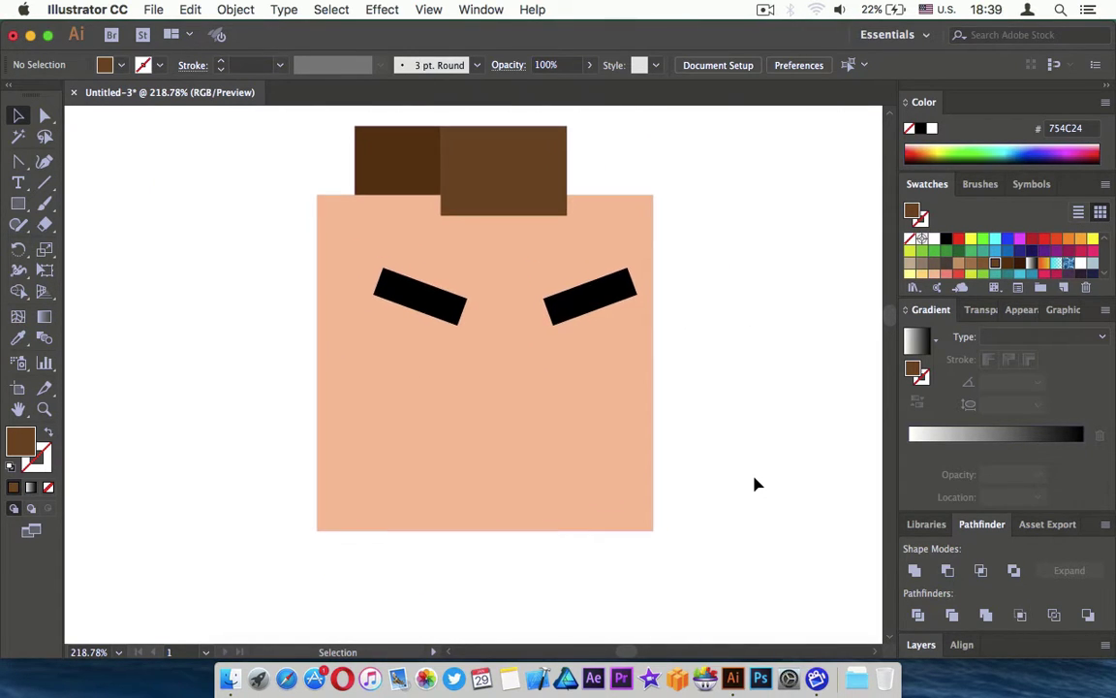
pyautogui.scroll(1, 678, 518)
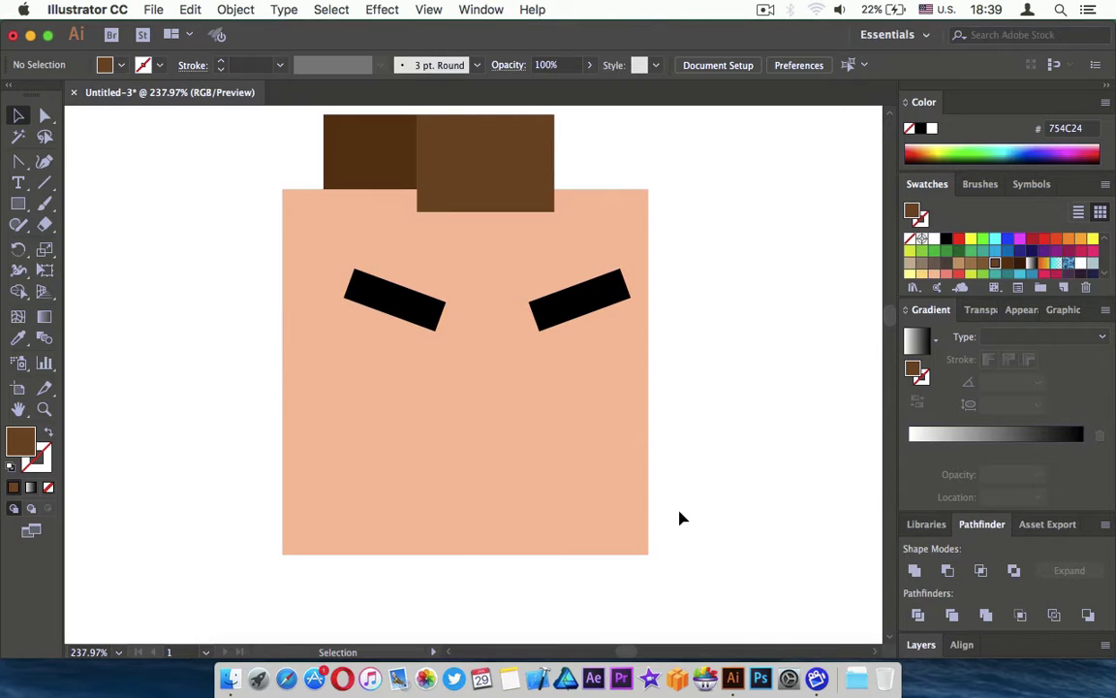
pyautogui.scroll(-3, 677, 519)
pyautogui.scroll(2, 677, 518)
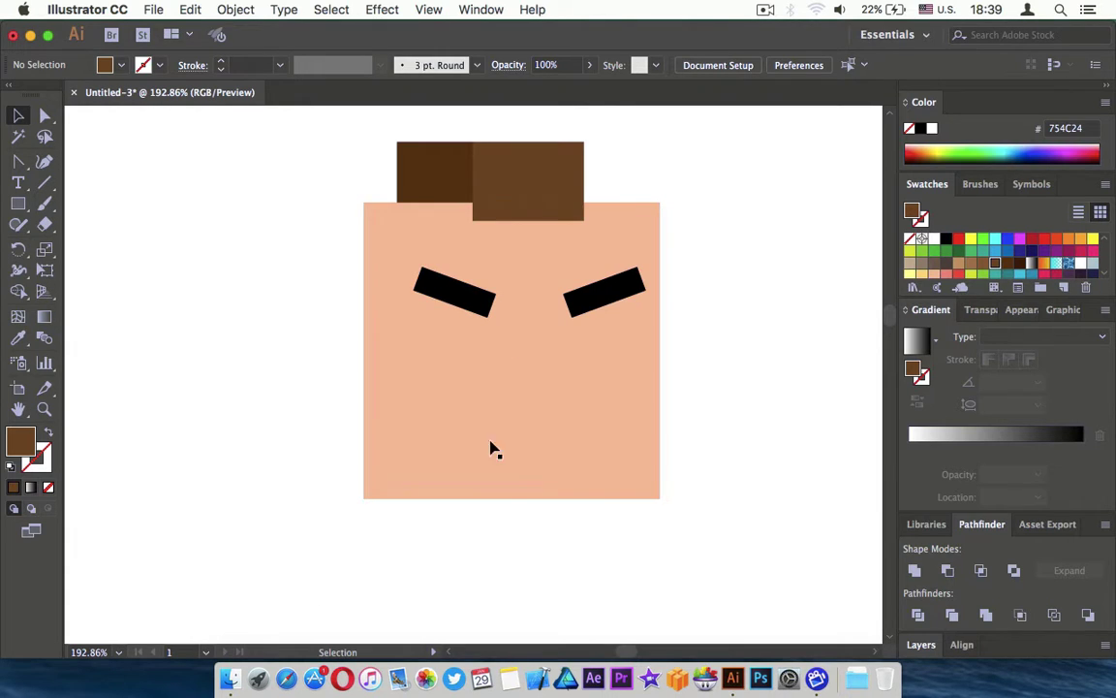
pyautogui.hscroll(2, 490, 448)
# - Shrink a face copy into a lower band and give it the hair's brown for the beard
pyautogui.click(511, 401)
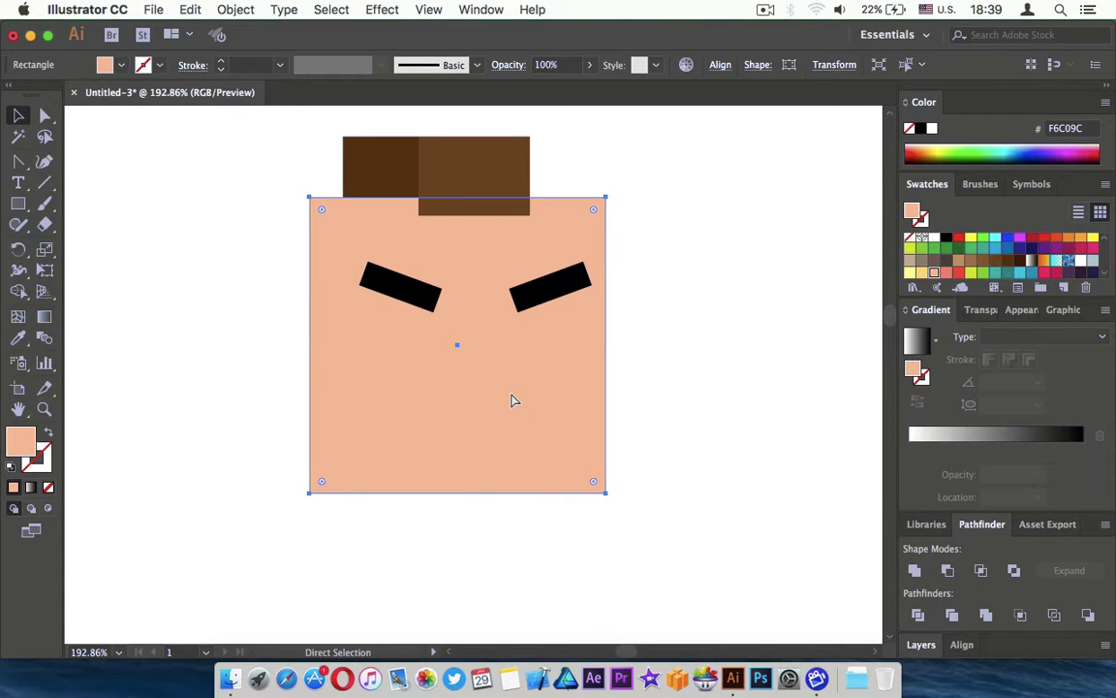
pyautogui.press('v')
pyautogui.moveTo(462, 199); pyautogui.dragTo(474, 372)
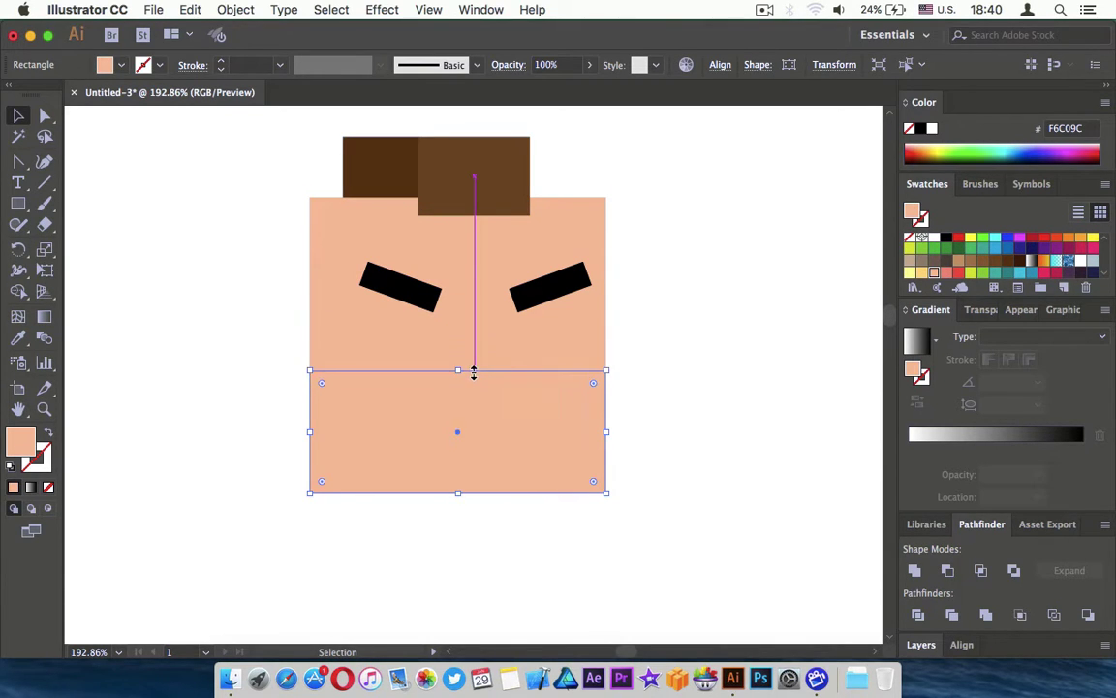
pyautogui.press('i')
pyautogui.click(488, 177)
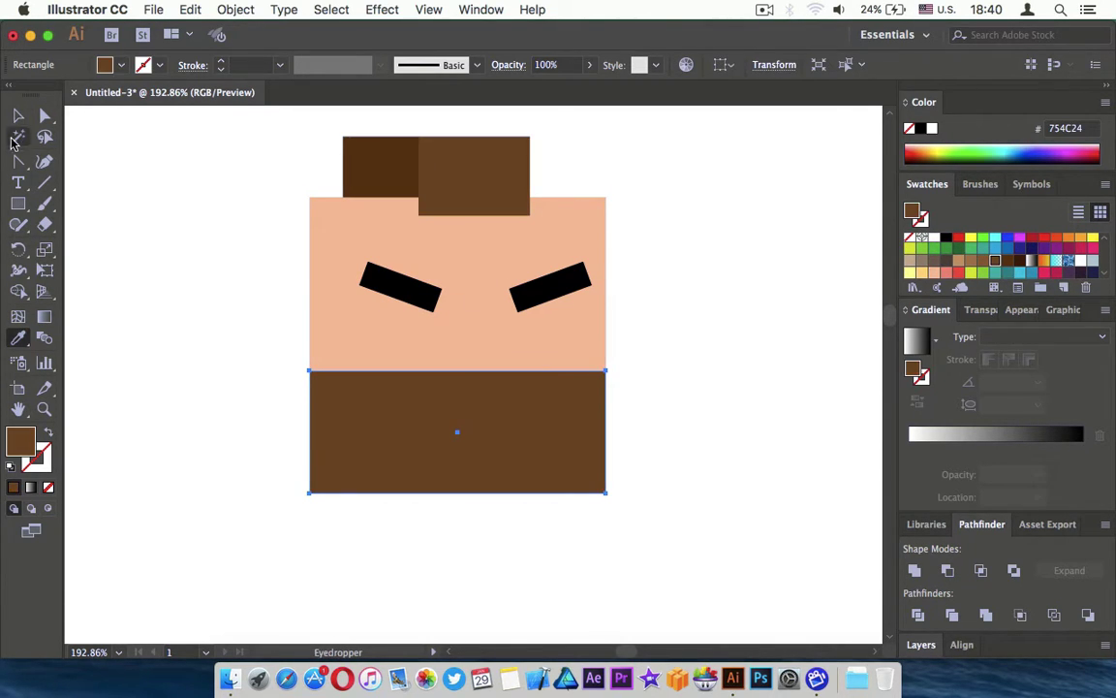
pyautogui.click(18, 116)
pyautogui.click(192, 324)
# - Fill the face rectangle salmon and shrink it into a small nose block
pyautogui.click(365, 350)
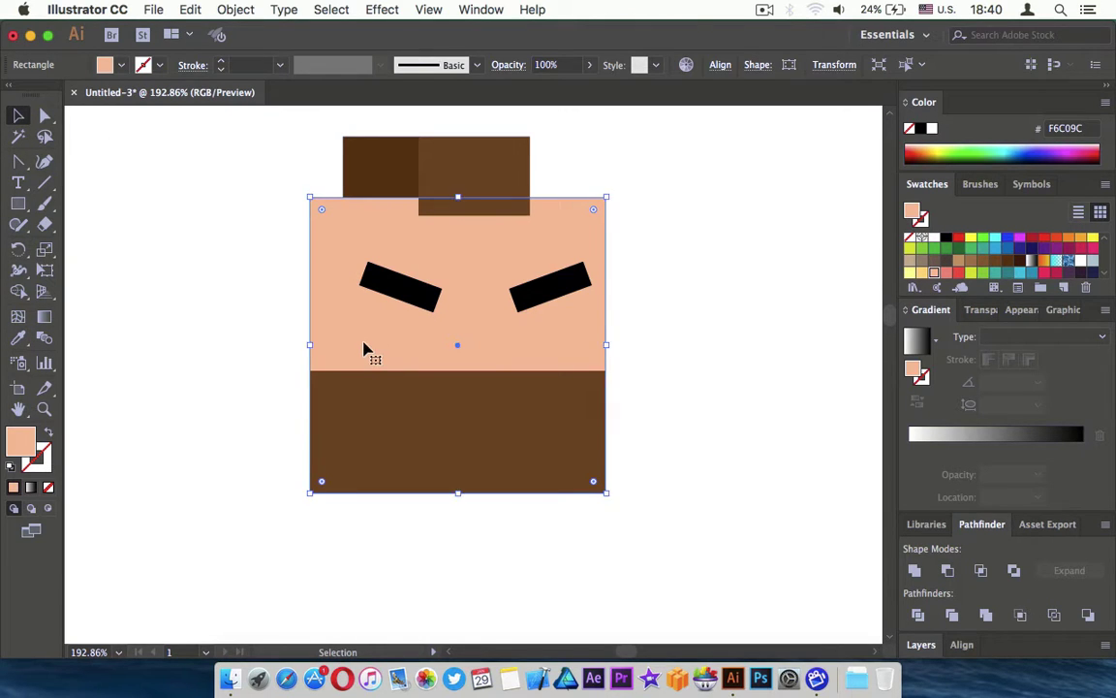
pyautogui.click(945, 271)
pyautogui.moveTo(608, 198)
pyautogui.mouseDown()
pyautogui.moveTo(563, 299)
pyautogui.moveTo(506, 317)
pyautogui.mouseUp()
# - Shift the salmon nose slightly right and nudge it down a few steps
pyautogui.scroll(3, 486, 354)
pyautogui.moveTo(467, 355); pyautogui.dragTo(511, 362)
pyautogui.press('Down')
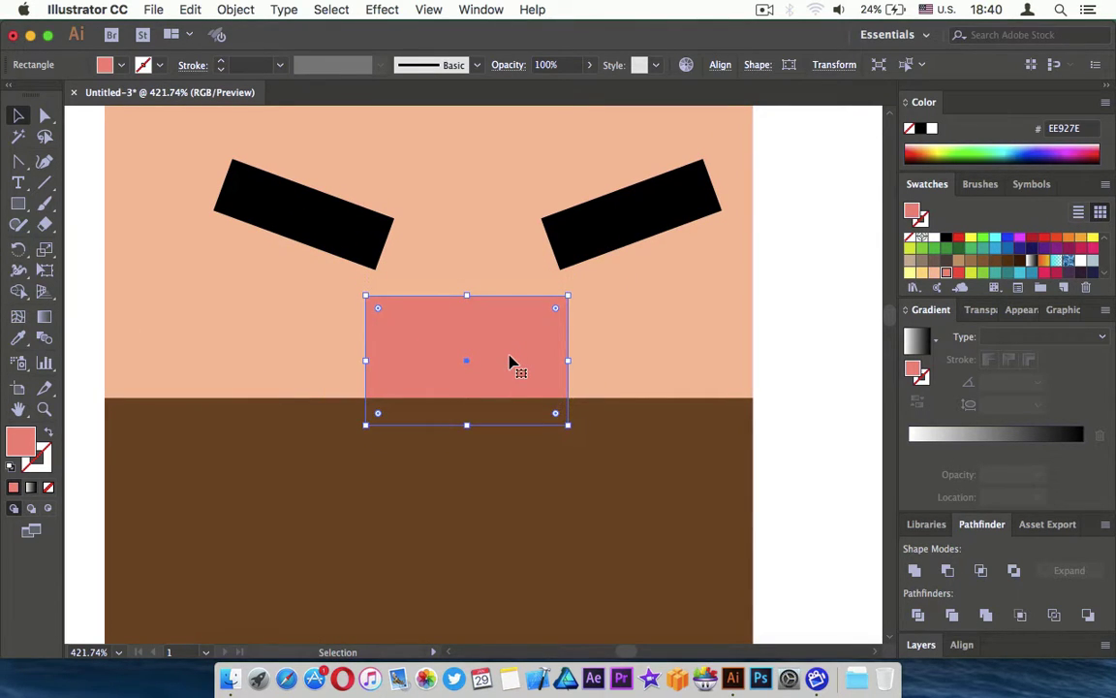
pyautogui.press('Down')
pyautogui.press('Down')
pyautogui.press('Down')
pyautogui.click(790, 368)
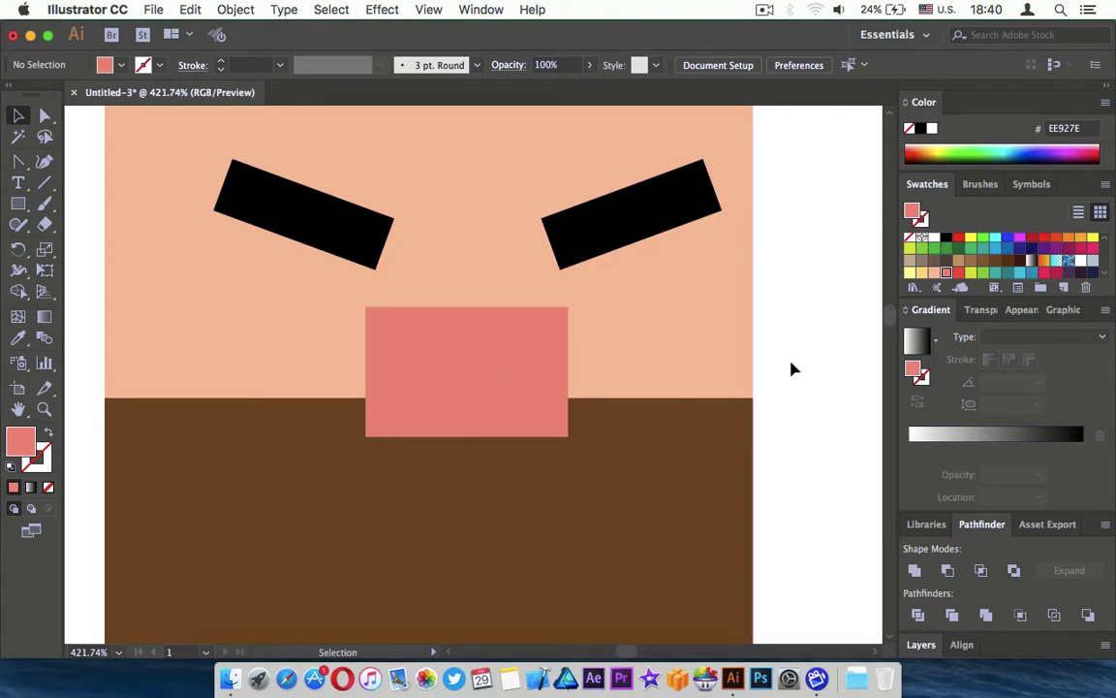
pyautogui.scroll(-3, 789, 368)
pyautogui.scroll(1, 790, 368)
pyautogui.click(524, 408)
pyautogui.press('Down')
pyautogui.press('Down')
pyautogui.press('Down')
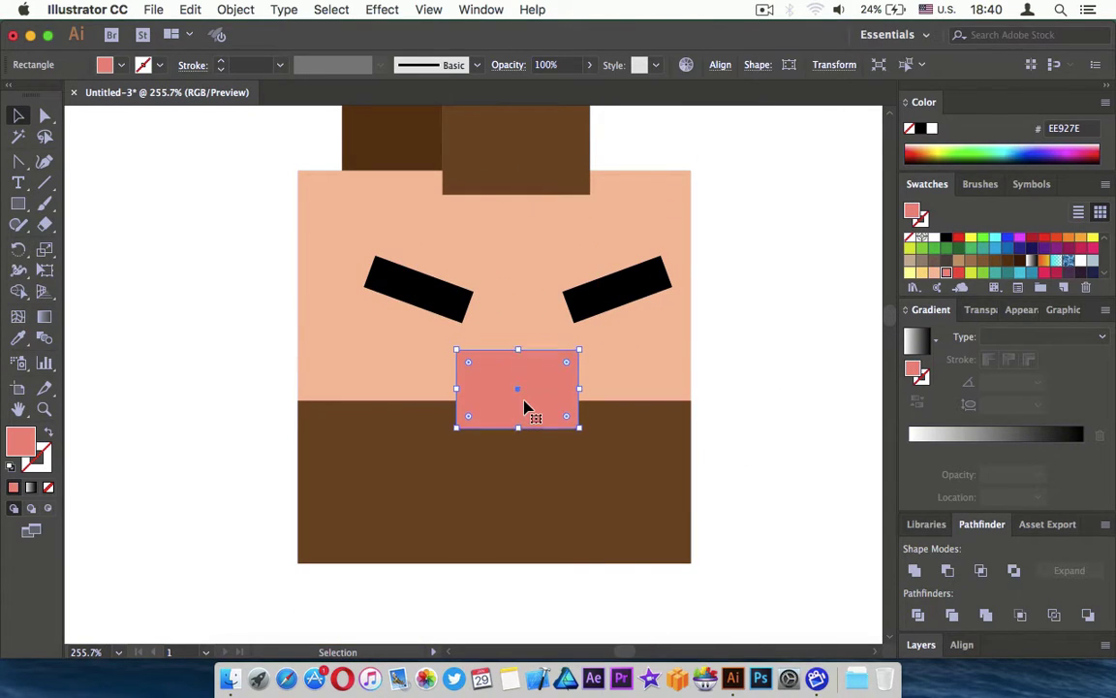
pyautogui.click(745, 391)
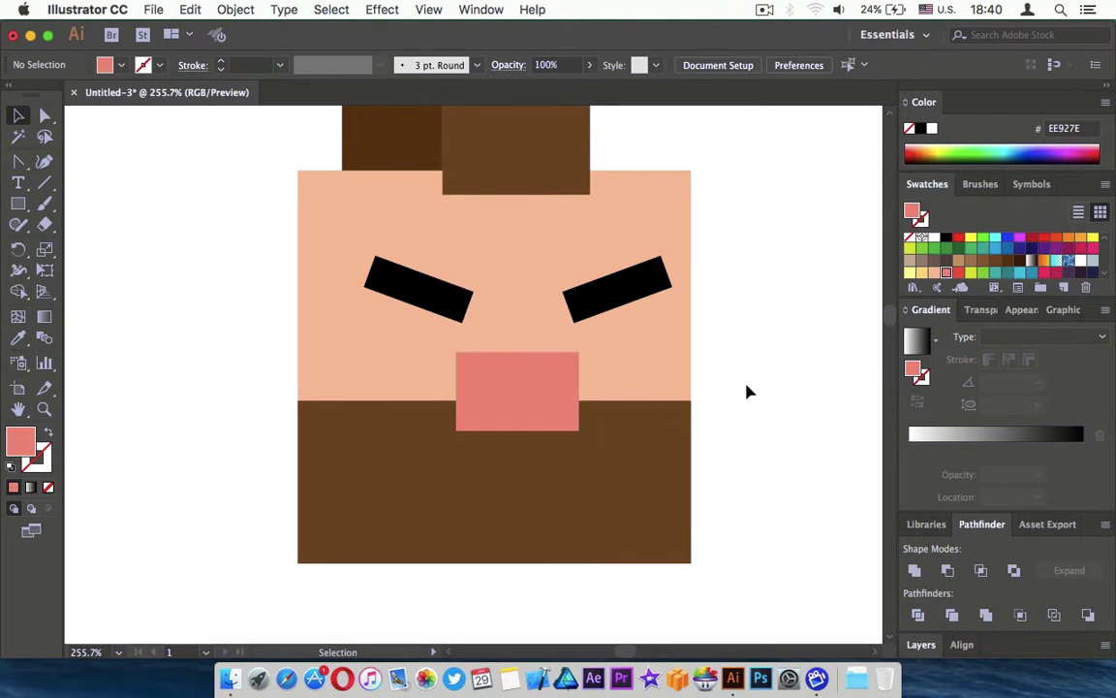
# - Duplicate the nose down onto the beard and widen the copy into a mouth
pyautogui.scroll(2, 745, 391)
pyautogui.hscroll(-3, 554, 294)
pyautogui.click(553, 294)
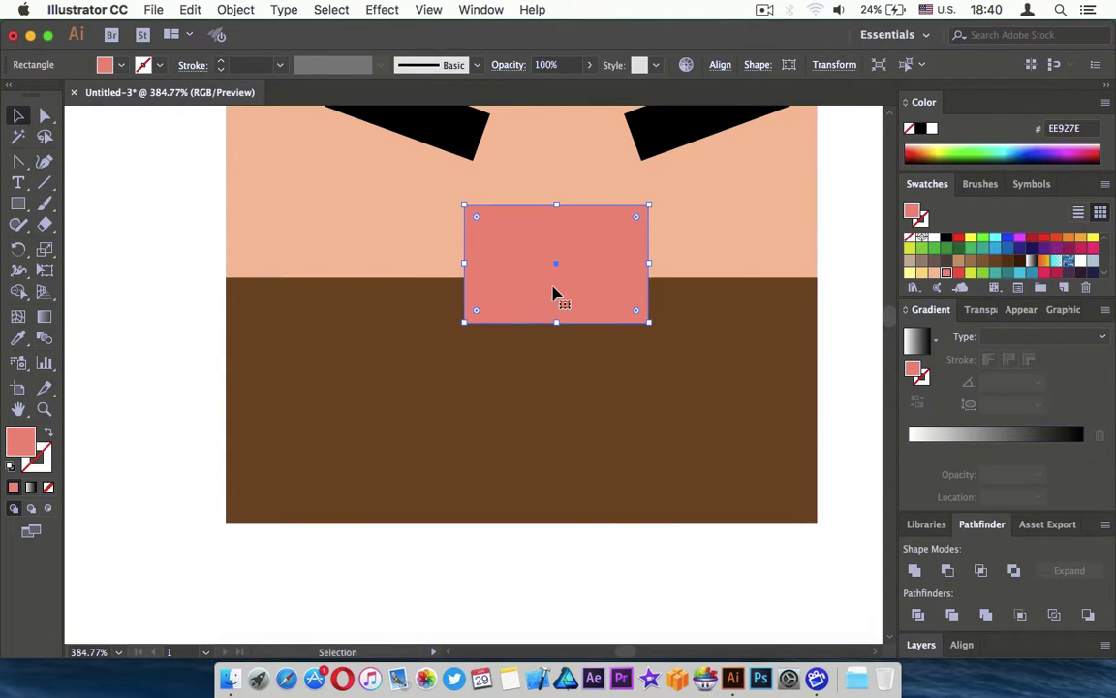
pyautogui.moveTo(553, 293); pyautogui.dragTo(557, 430)
pyautogui.moveTo(648, 341)
pyautogui.mouseDown()
pyautogui.moveTo(665, 365)
pyautogui.moveTo(691, 356)
pyautogui.mouseUp()
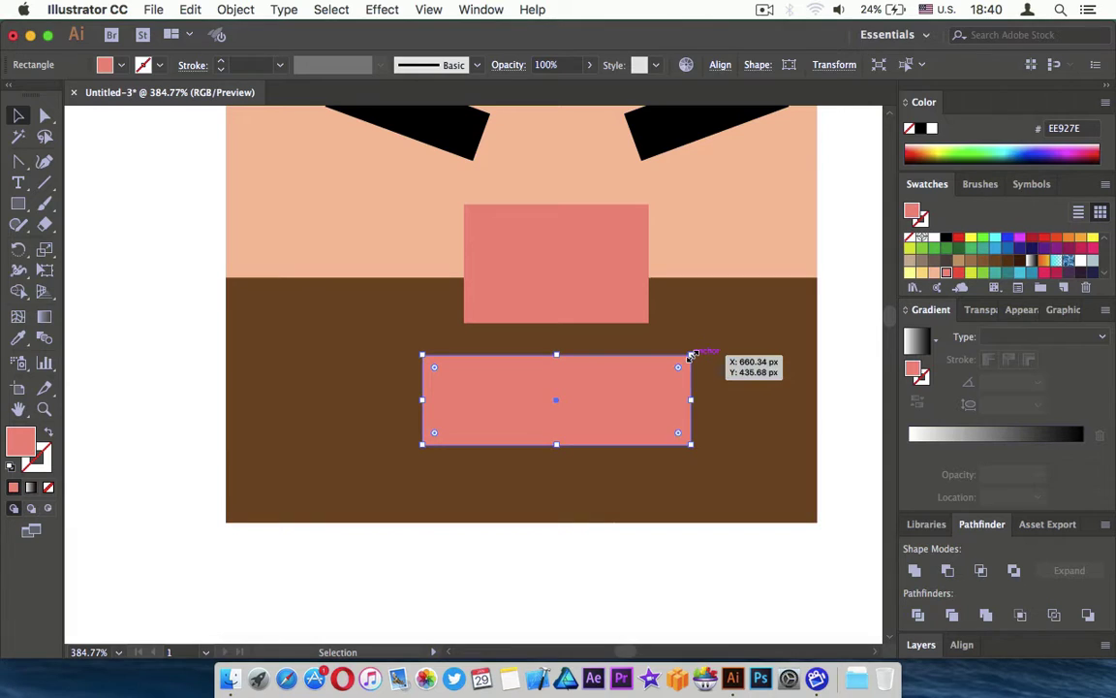
# - Recolour the mouth peach and add a smaller white inset copy for the teeth
pyautogui.press('i')
pyautogui.click(725, 242)
pyautogui.press('v')
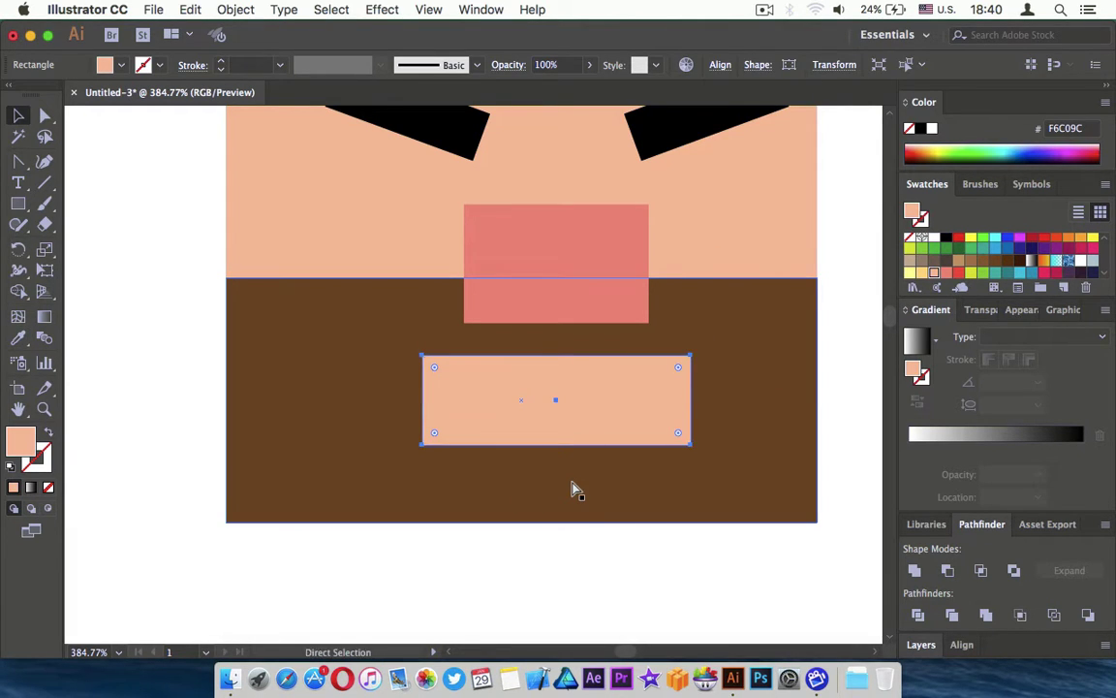
pyautogui.scroll(2, 564, 378)
pyautogui.moveTo(733, 348); pyautogui.dragTo(701, 365)
pyautogui.click(932, 128)
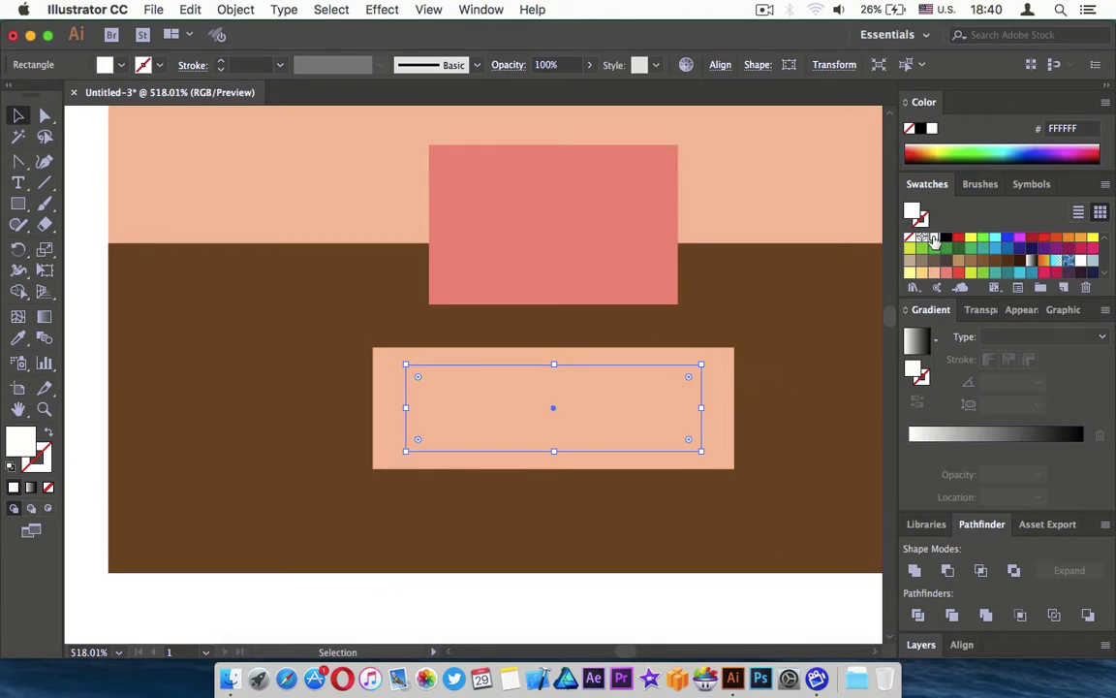
pyautogui.click(581, 595)
pyautogui.scroll(2, 509, 445)
pyautogui.click(510, 444)
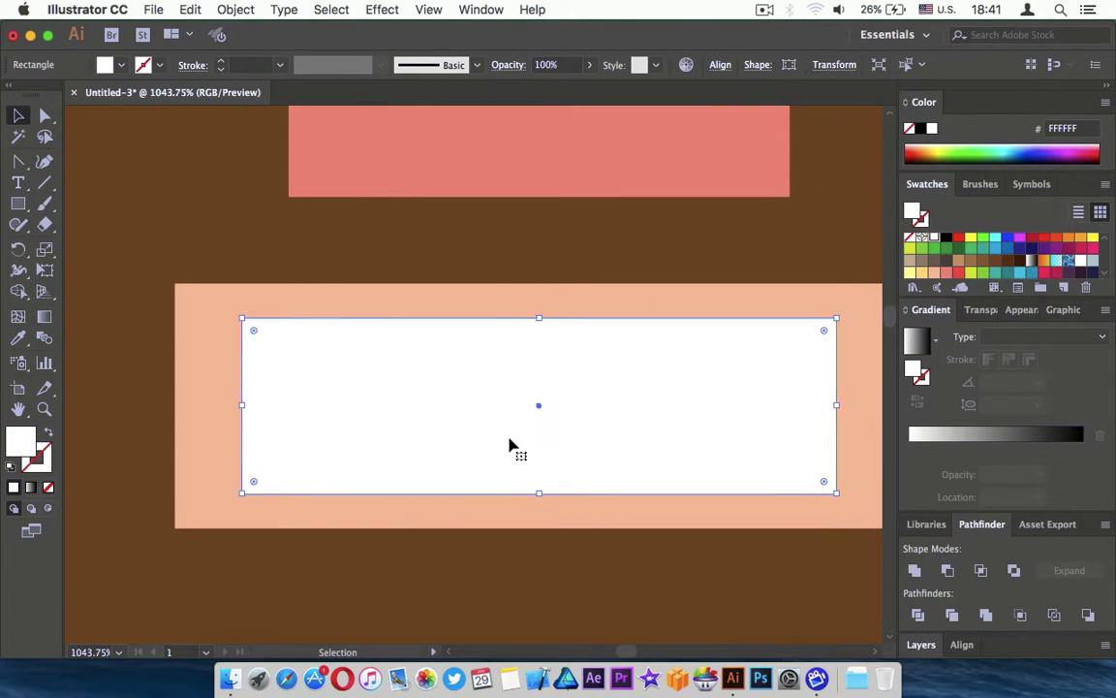
# - Make a thin light cyan strip on the teeth's left and copy it to the right
pyautogui.moveTo(543, 318); pyautogui.dragTo(547, 397)
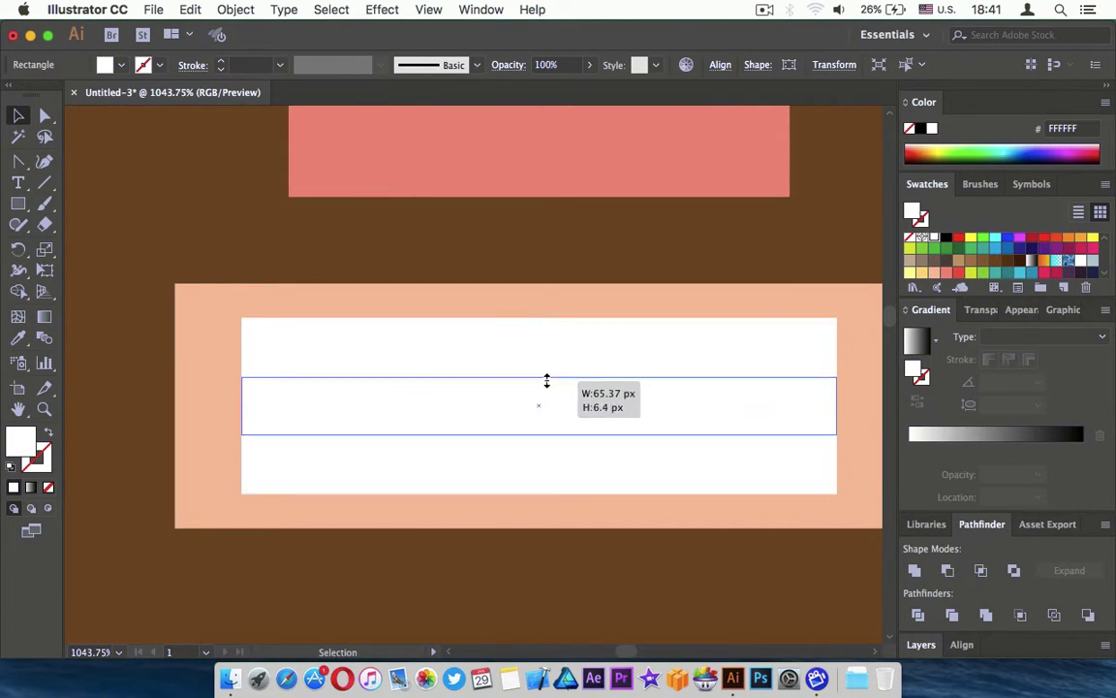
pyautogui.moveTo(836, 405); pyautogui.dragTo(457, 436)
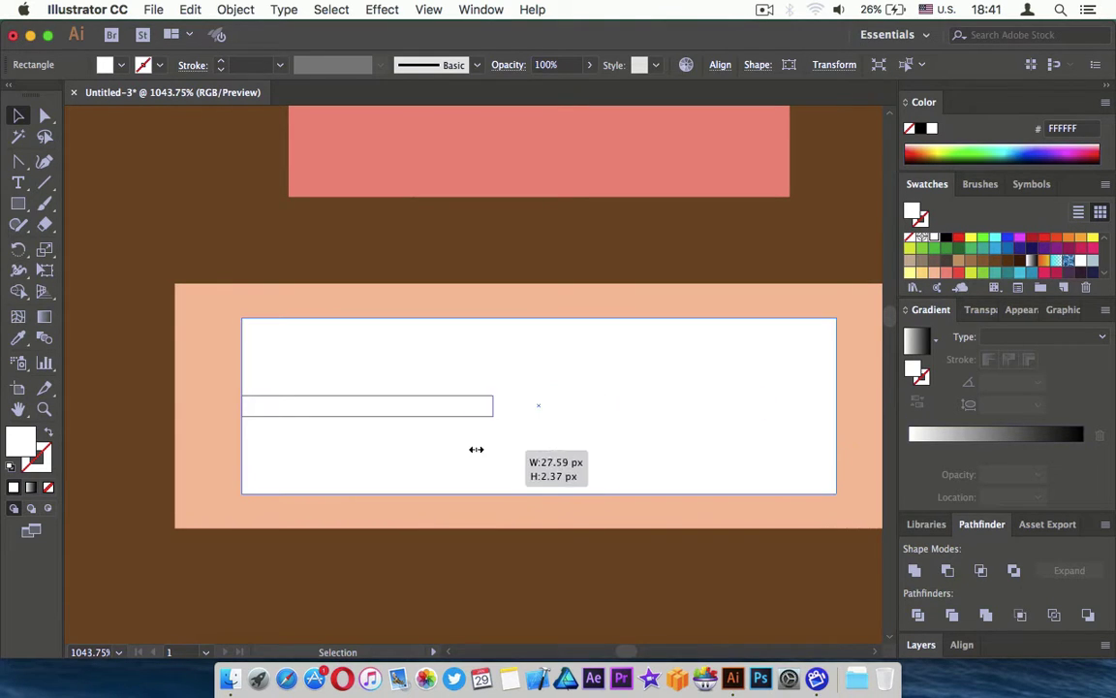
pyautogui.doubleClick(19, 443)
pyautogui.moveTo(879, 371); pyautogui.dragTo(879, 331)
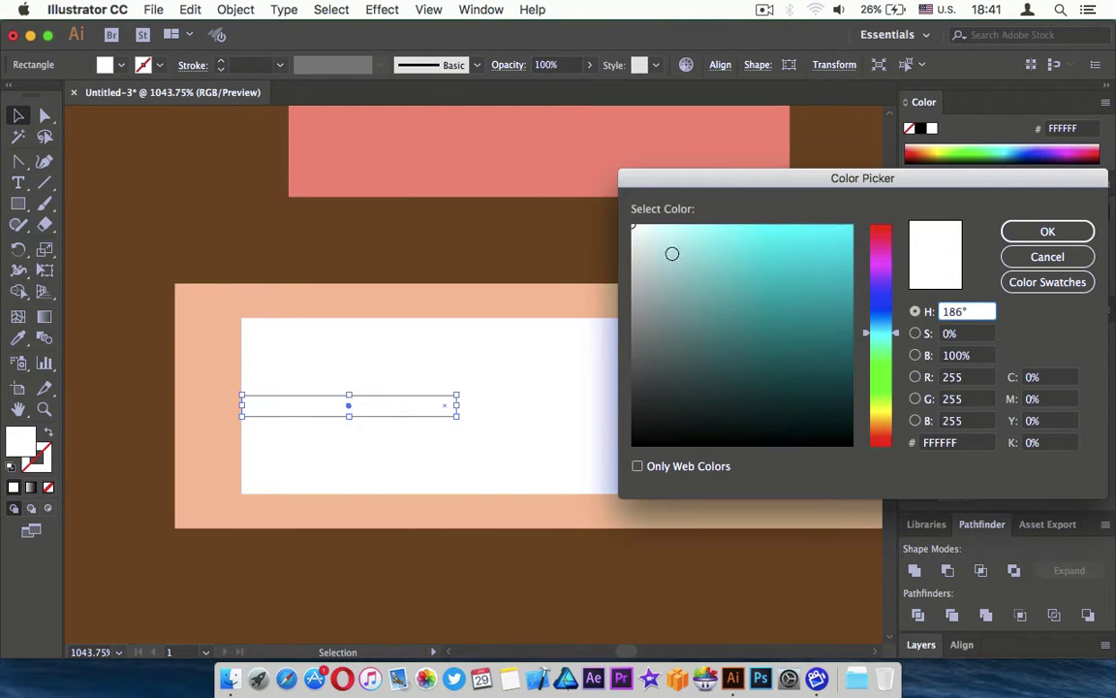
pyautogui.moveTo(670, 252); pyautogui.dragTo(721, 204)
pyautogui.click(883, 326)
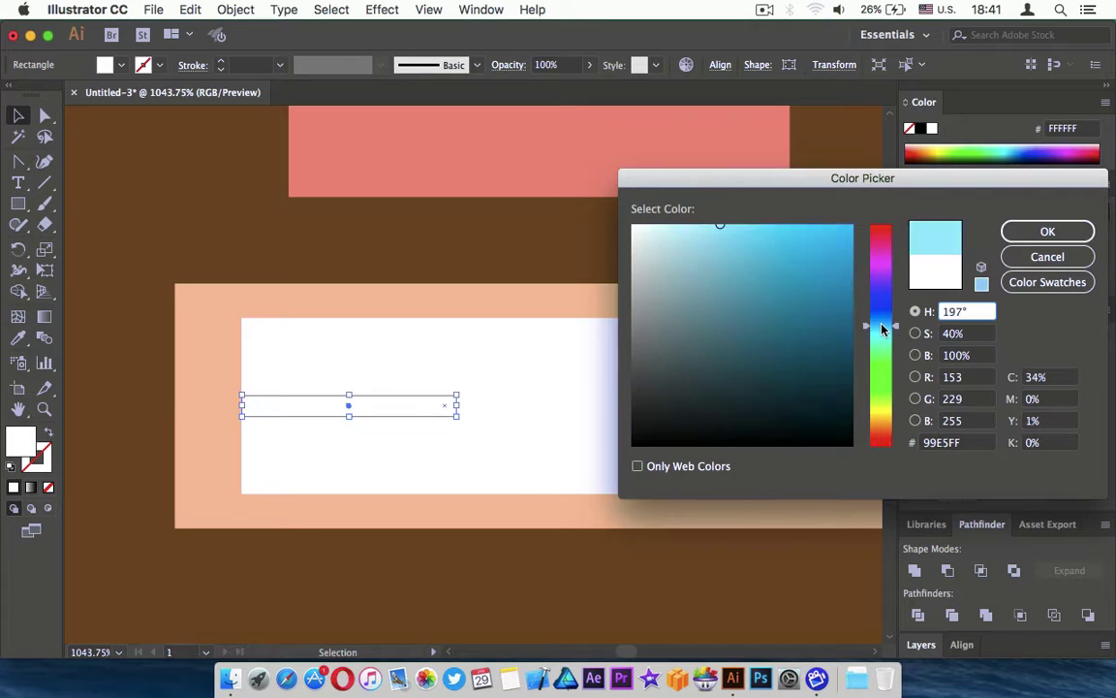
pyautogui.click(1048, 231)
pyautogui.moveTo(447, 405); pyautogui.dragTo(775, 423)
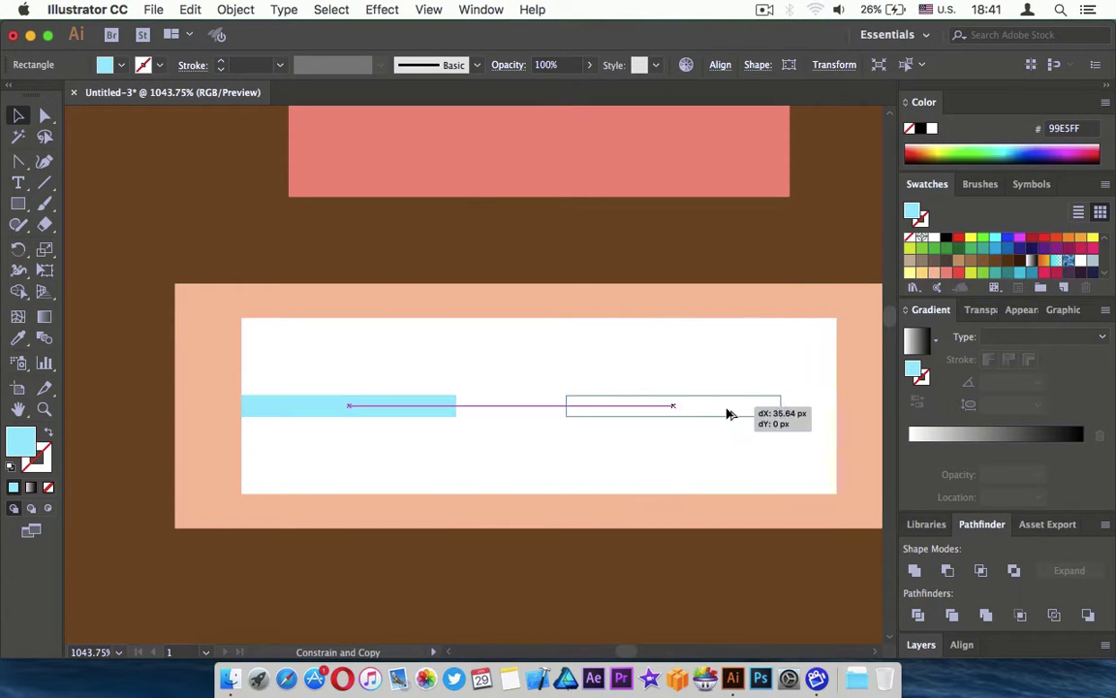
# - Resize the skin rectangle into a narrow strip along the head's left side
pyautogui.scroll(-3, 776, 423)
pyautogui.click(705, 555)
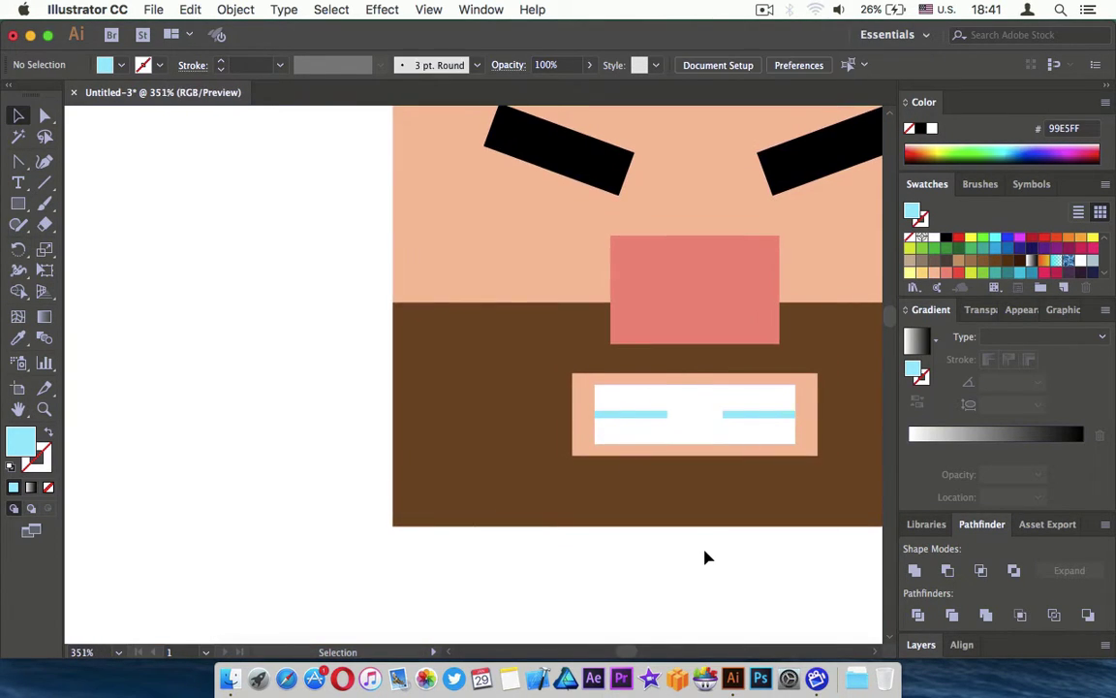
pyautogui.scroll(-5, 706, 556)
pyautogui.scroll(3, 642, 555)
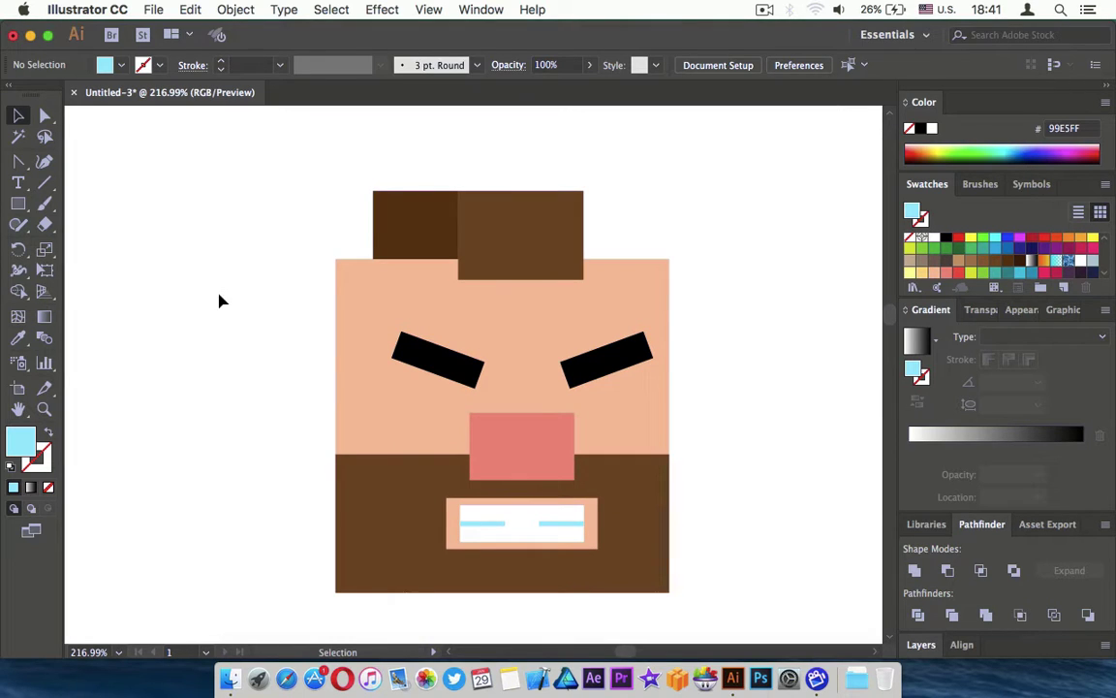
pyautogui.scroll(-2, 202, 373)
pyautogui.hscroll(-1, 201, 373)
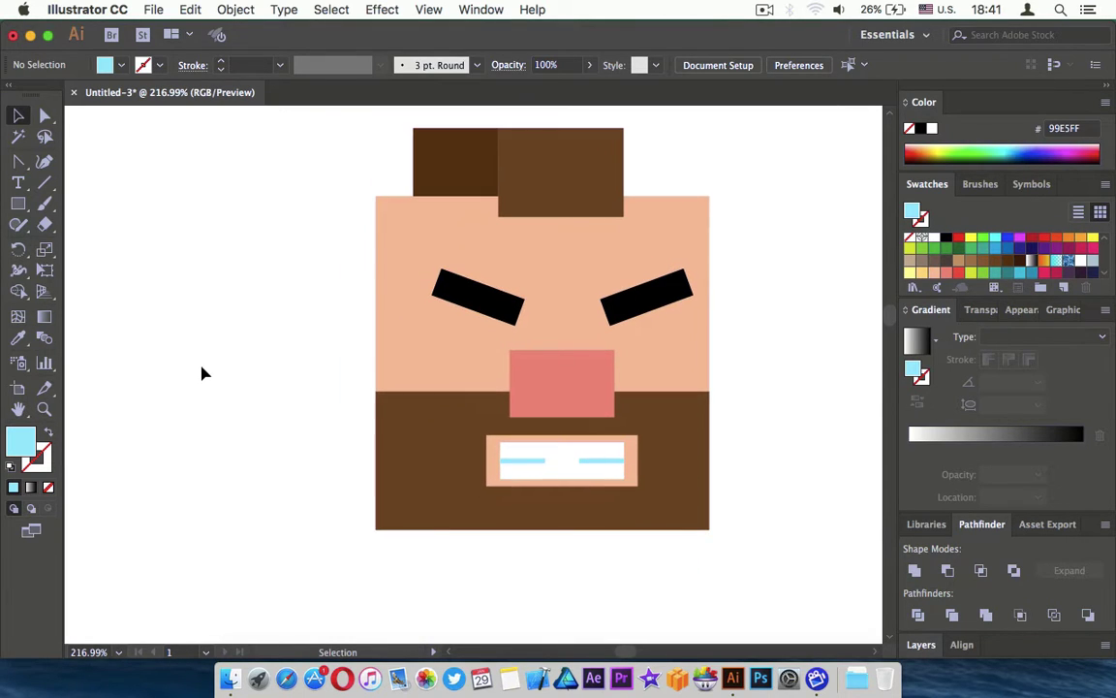
pyautogui.click(401, 317)
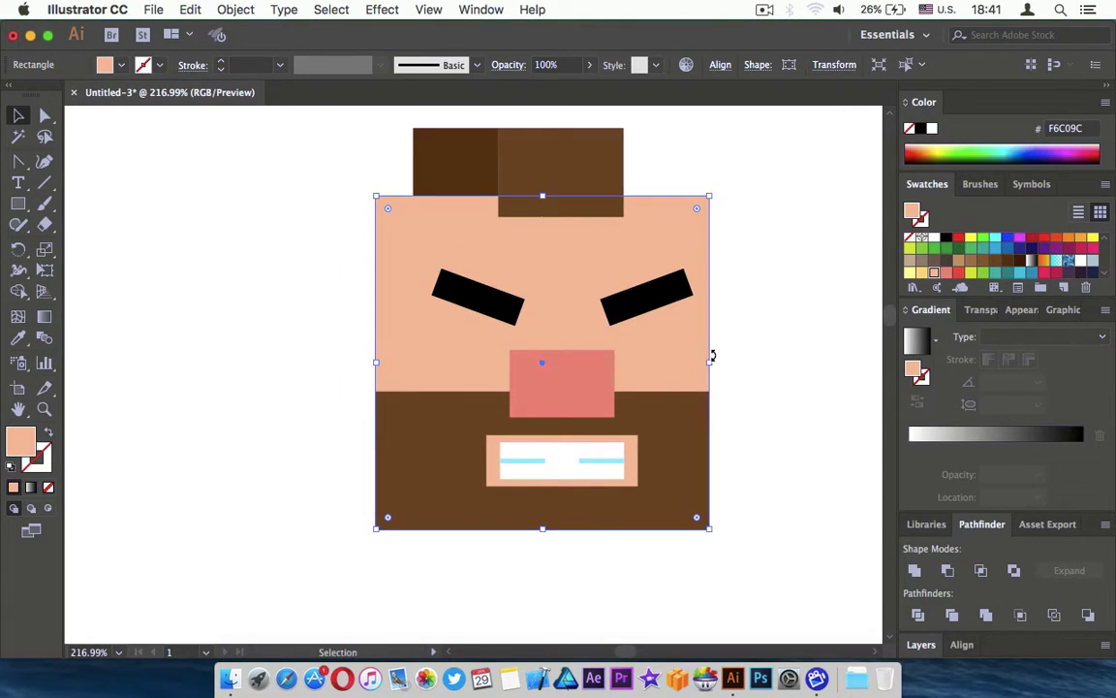
pyautogui.moveTo(709, 362); pyautogui.dragTo(291, 375)
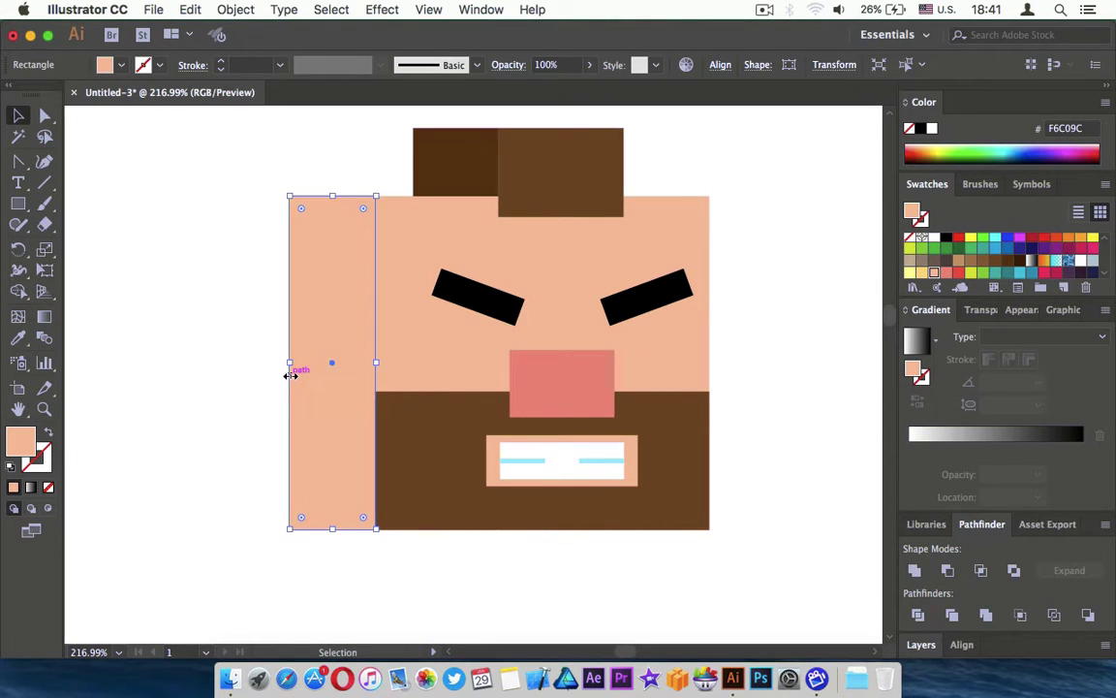
# - Colour the narrow side strip with the dark hair brown
pyautogui.press('i')
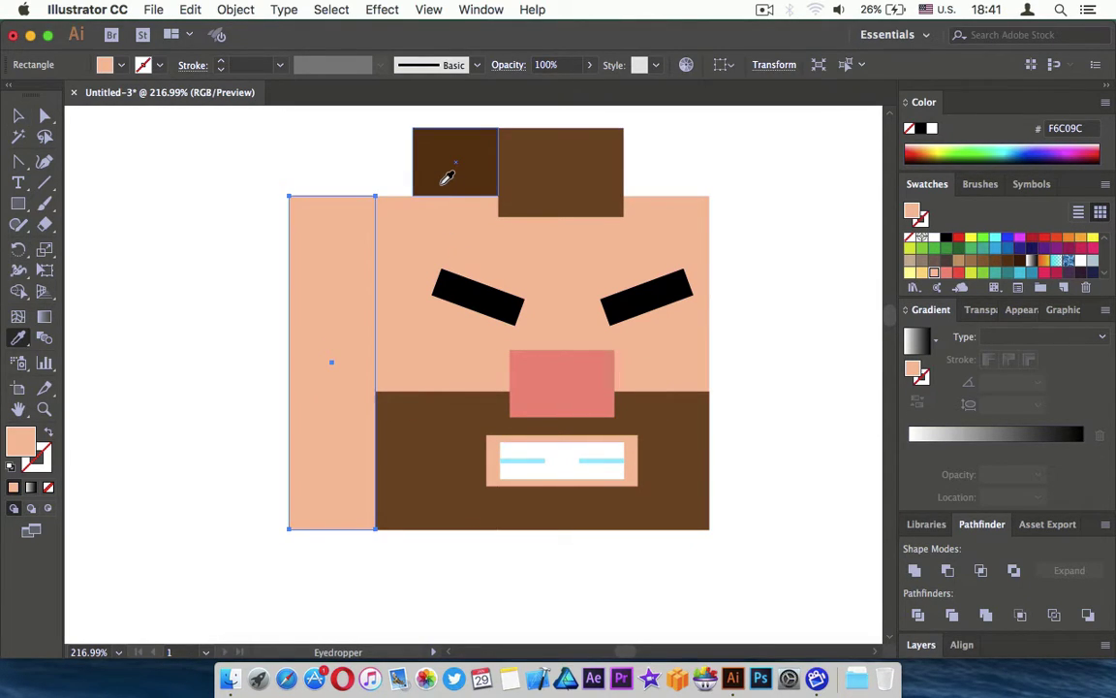
pyautogui.click(442, 182)
pyautogui.press('v')
pyautogui.click(175, 243)
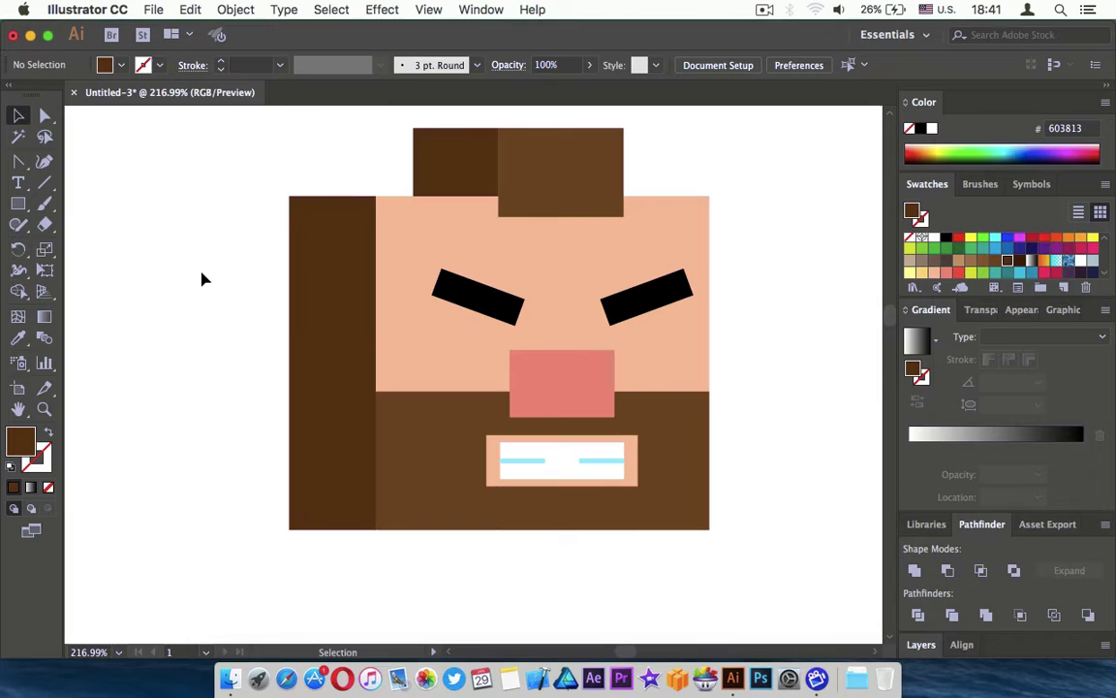
# - Make a short block at the strip's top and colour it the nose's salmon
pyautogui.click(325, 312)
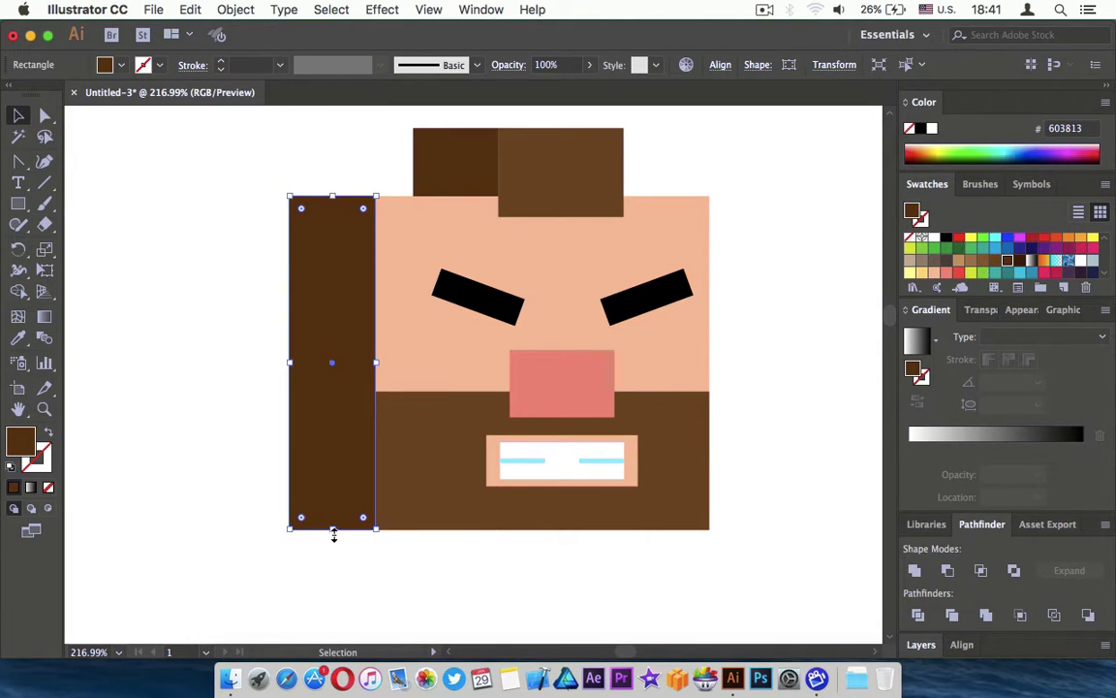
pyautogui.moveTo(333, 529); pyautogui.dragTo(332, 305)
pyautogui.press('i')
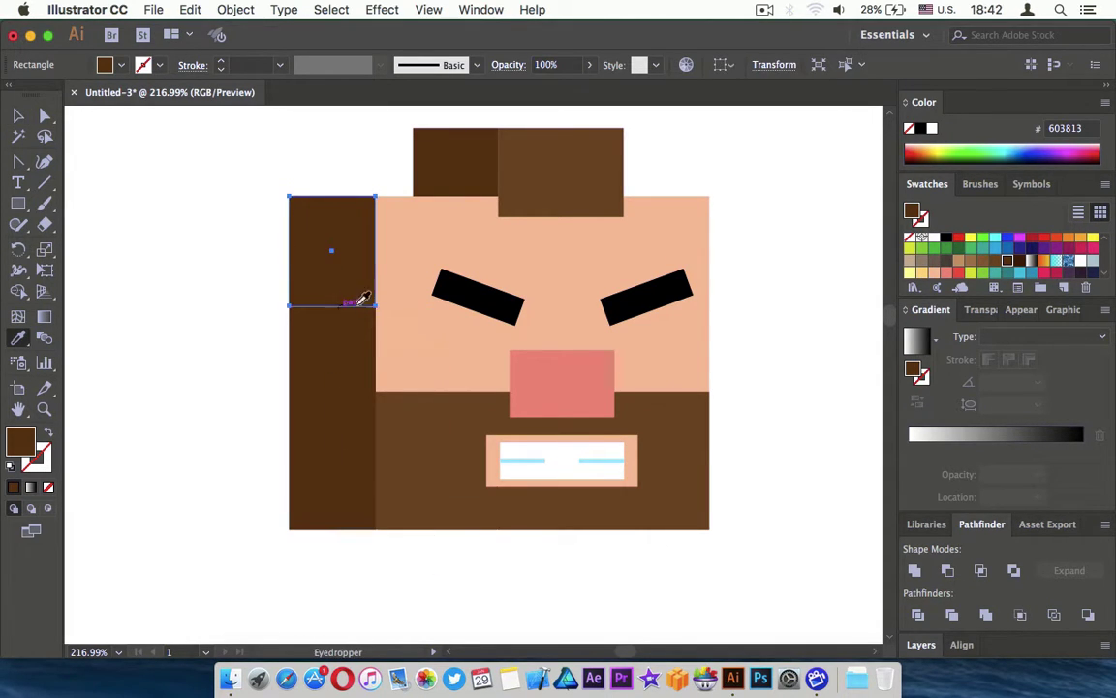
pyautogui.click(426, 300)
pyautogui.click(579, 360)
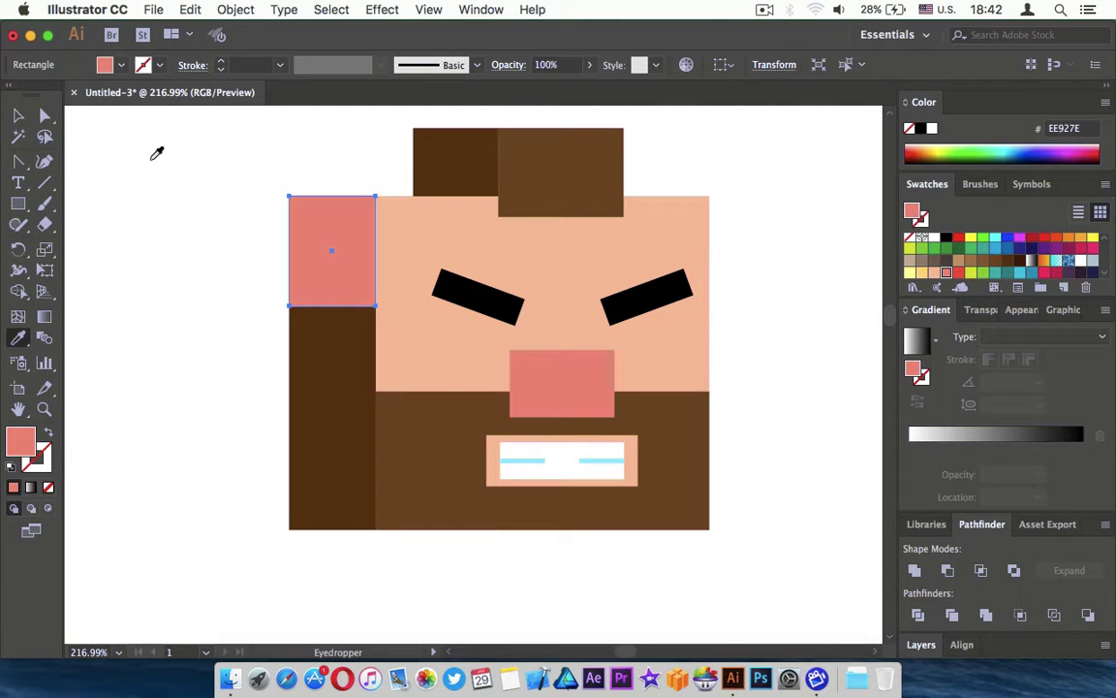
pyautogui.click(18, 116)
pyautogui.click(199, 285)
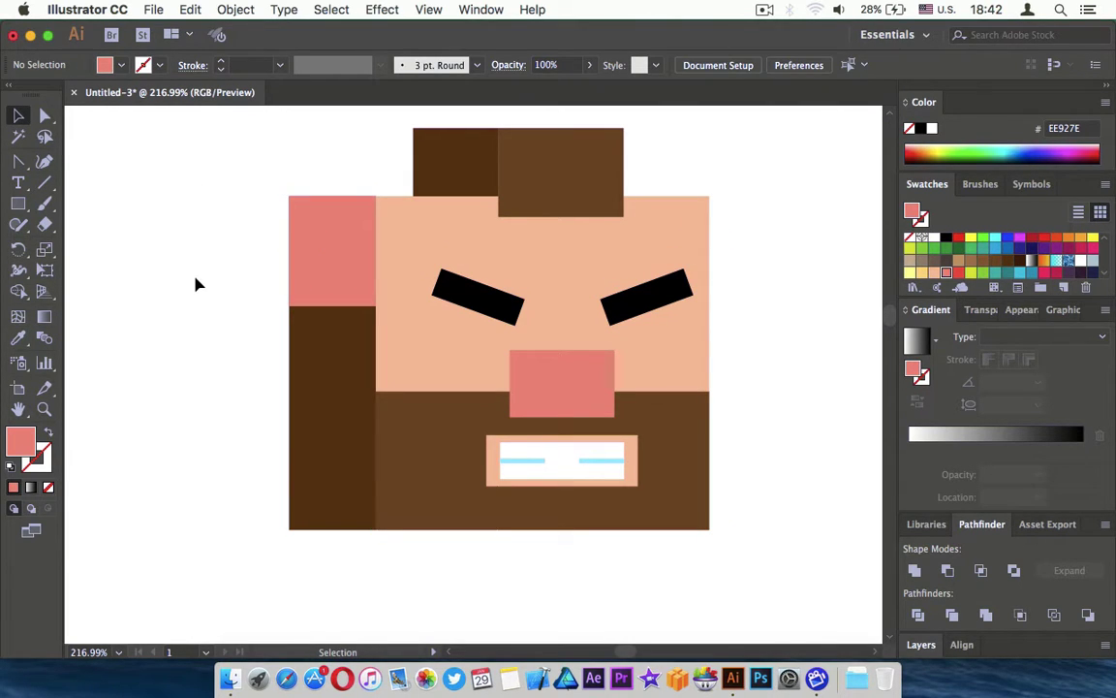
# - Draw a torso rectangle under the beard and eyedrop the skin peach onto it
pyautogui.scroll(-3, 196, 284)
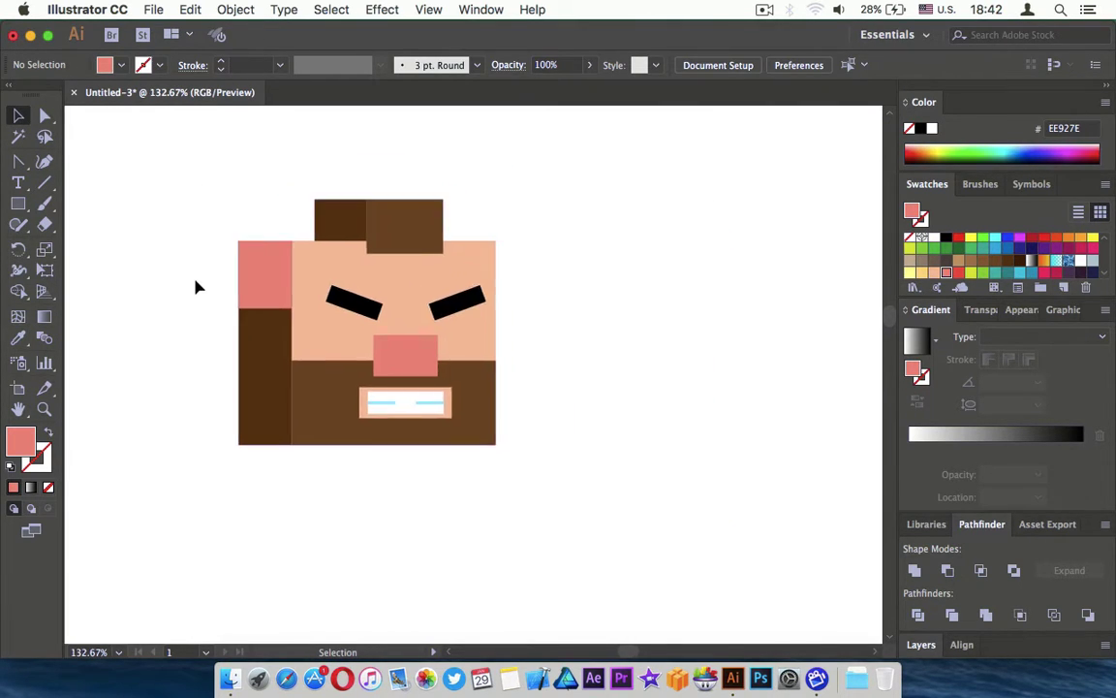
pyautogui.press('super+a')
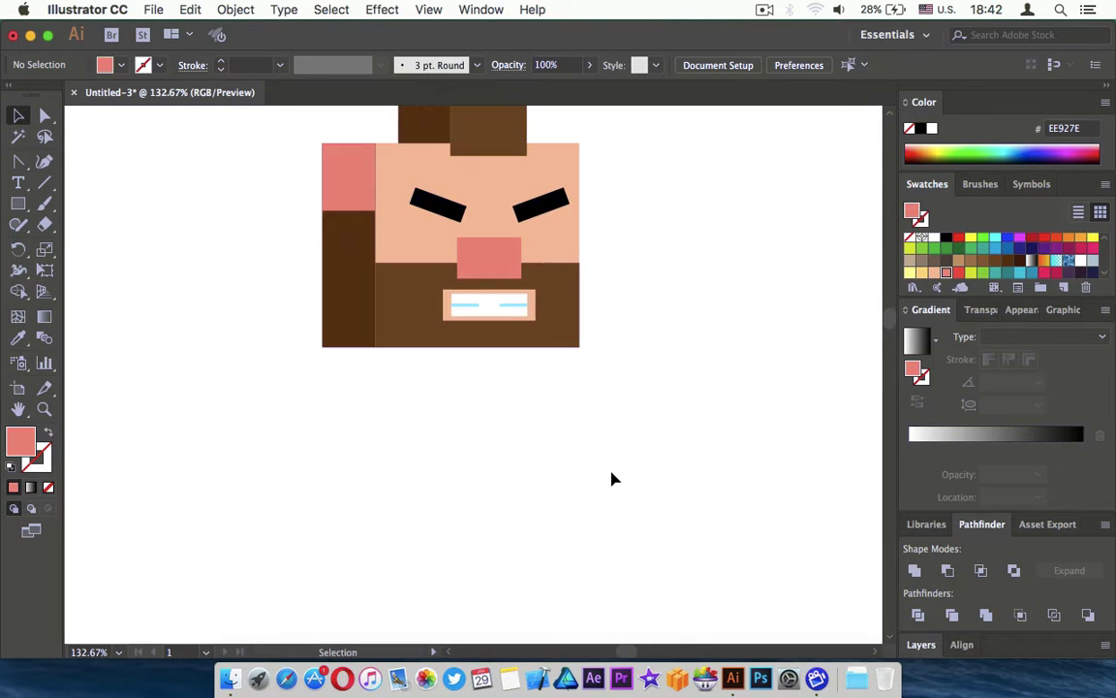
pyautogui.click(27, 205)
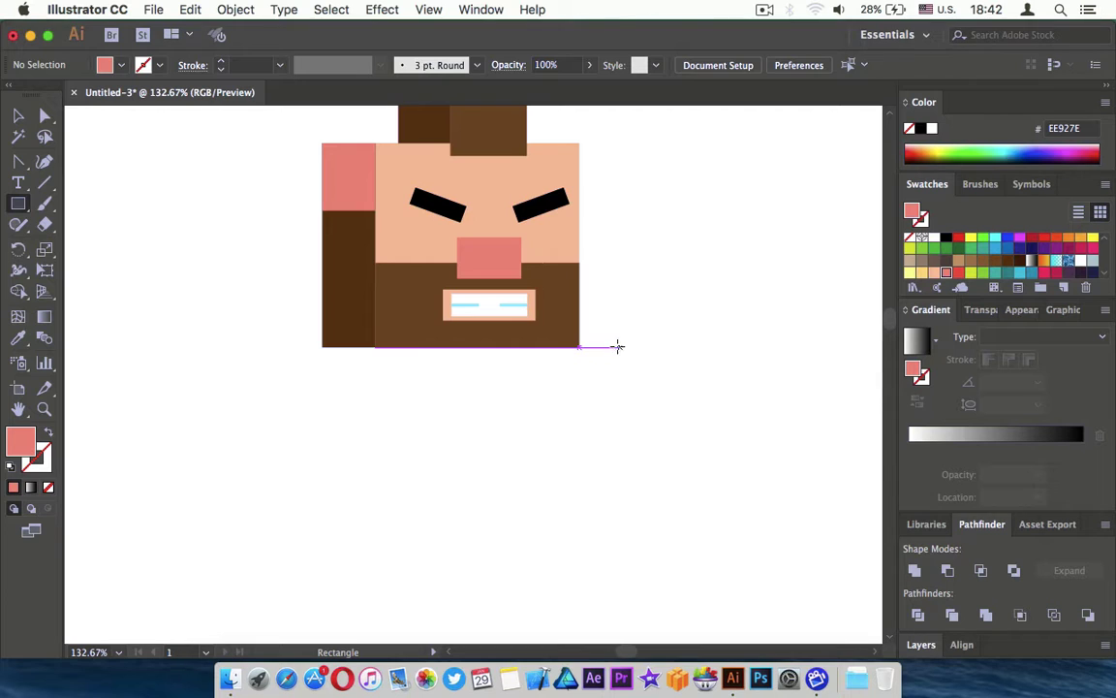
pyautogui.moveTo(579, 347); pyautogui.dragTo(305, 574)
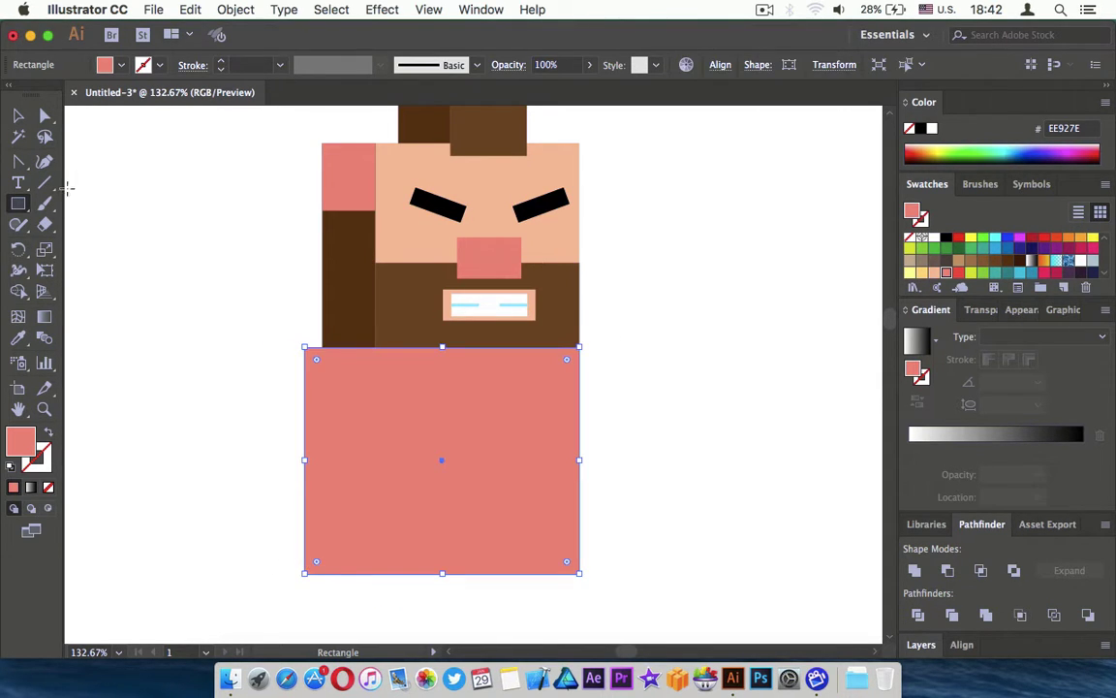
pyautogui.click(18, 116)
pyautogui.press('i')
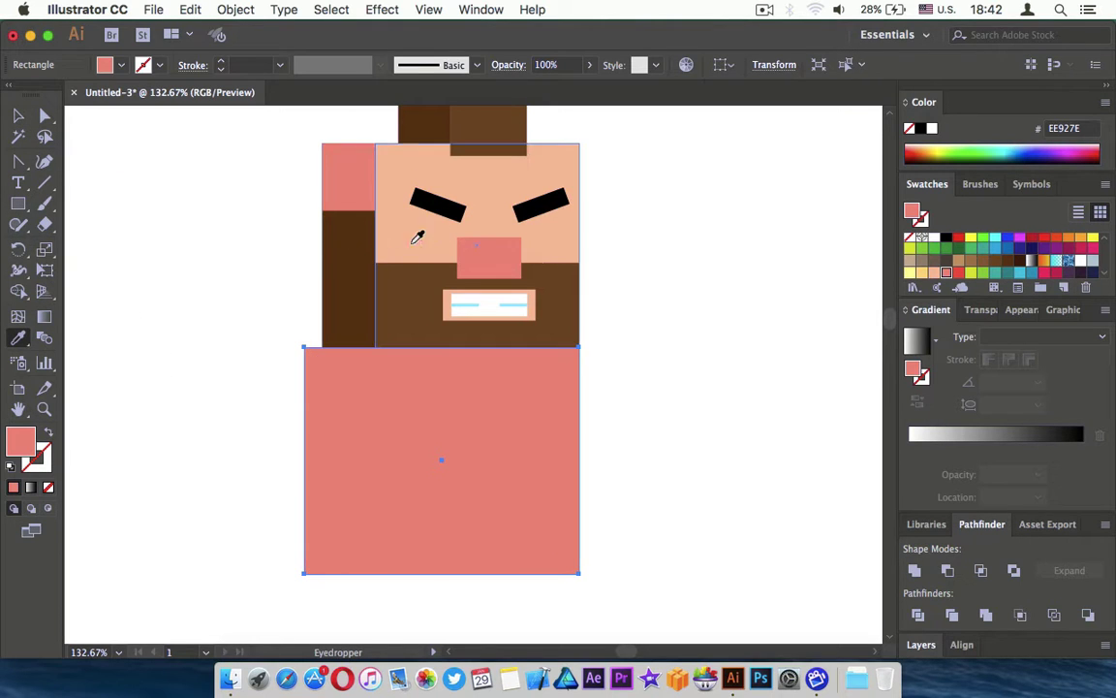
pyautogui.click(426, 233)
pyautogui.press('v')
pyautogui.click(187, 304)
pyautogui.hscroll(3, 194, 320)
pyautogui.scroll(-2, 194, 320)
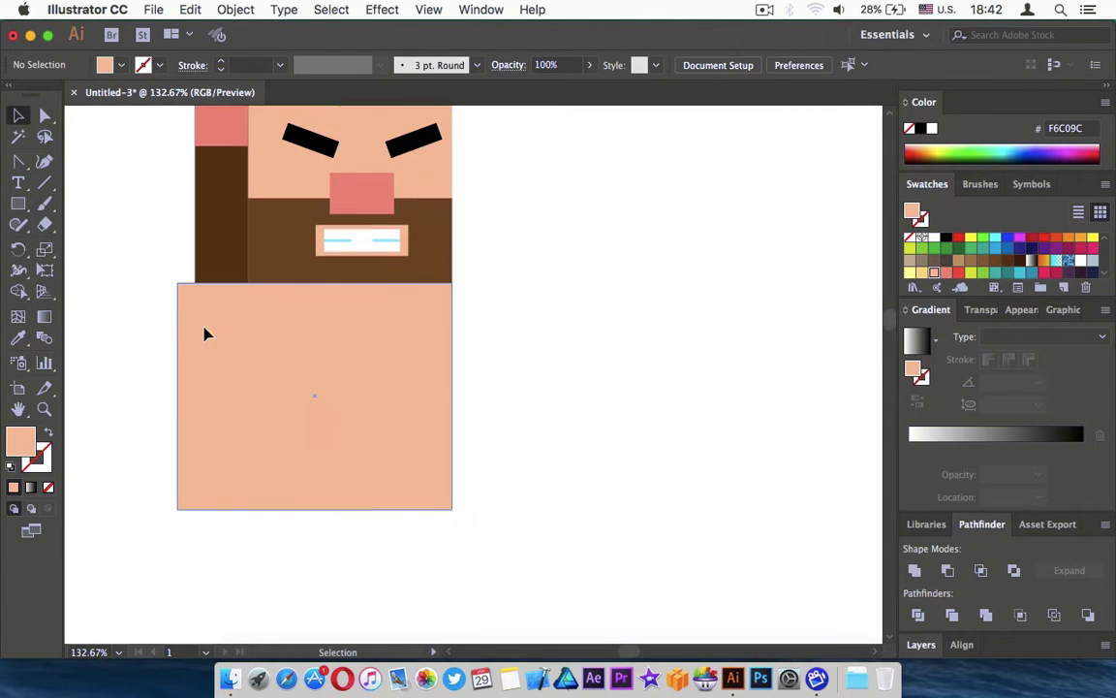
pyautogui.scroll(3, 267, 391)
pyautogui.scroll(-3, 267, 391)
pyautogui.scroll(-2, 268, 391)
pyautogui.hscroll(-1, 268, 392)
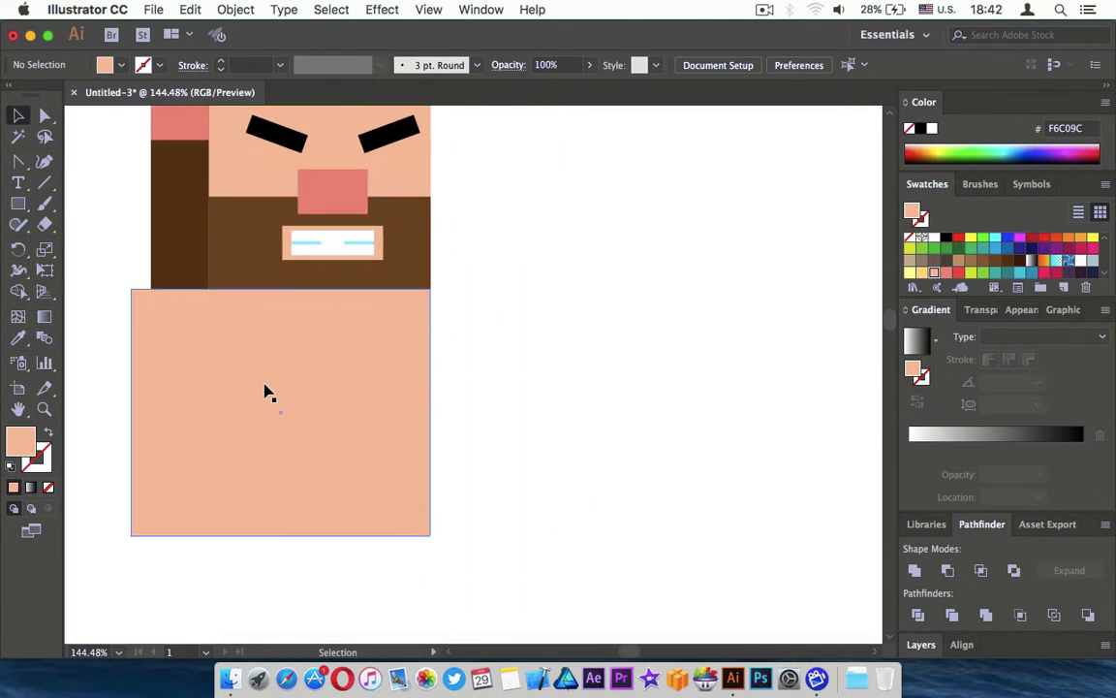
# - Draw a thin vertical salmon bar on the torso and shift it slightly left
pyautogui.click(16, 202)
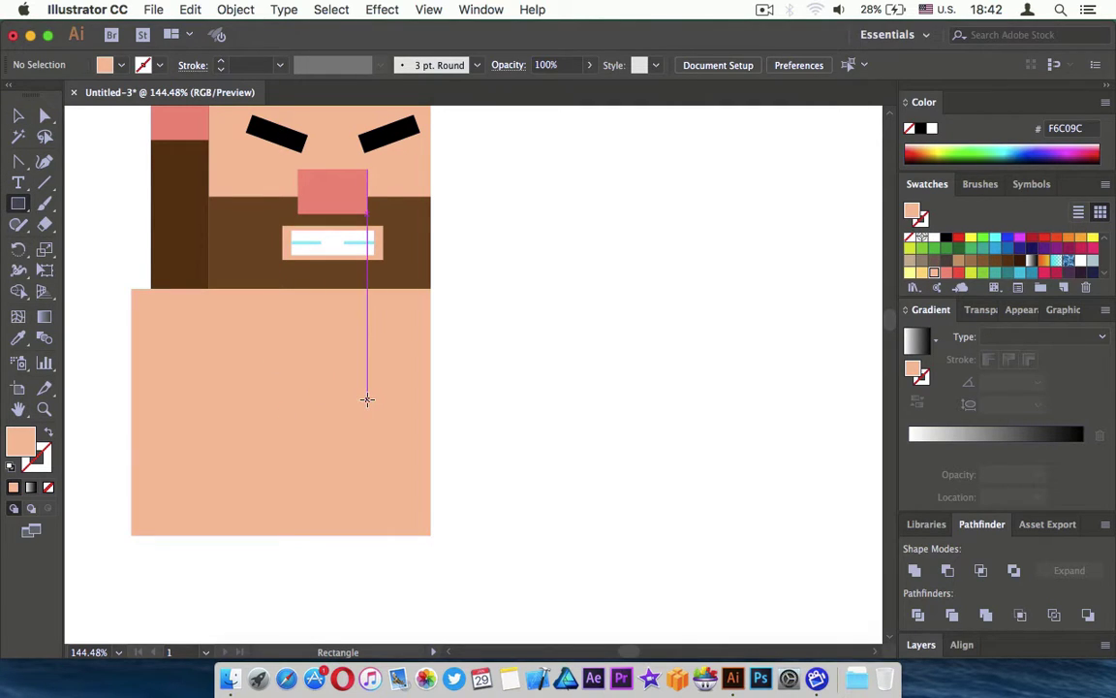
pyautogui.moveTo(367, 396); pyautogui.dragTo(377, 440)
pyautogui.click(945, 273)
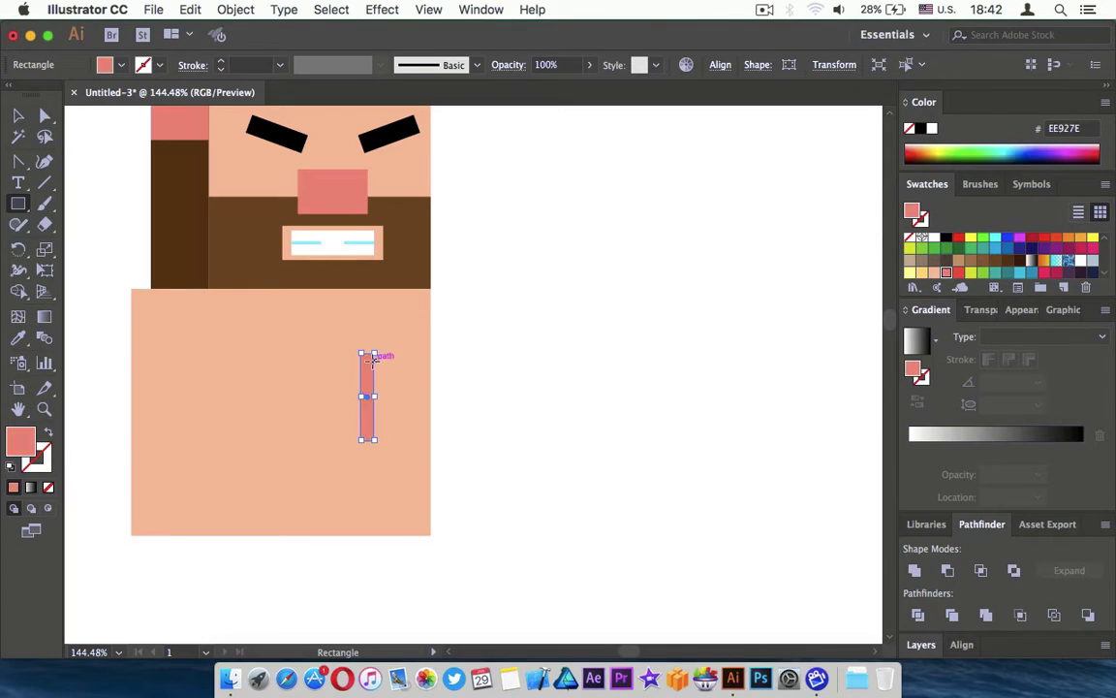
pyautogui.press('v')
pyautogui.moveTo(368, 415)
pyautogui.mouseDown()
pyautogui.moveTo(345, 415)
pyautogui.moveTo(349, 384)
pyautogui.mouseUp()
pyautogui.scroll(3, 358, 414)
pyautogui.scroll(-1, 360, 415)
pyautogui.scroll(-2, 361, 414)
pyautogui.scroll(2, 351, 384)
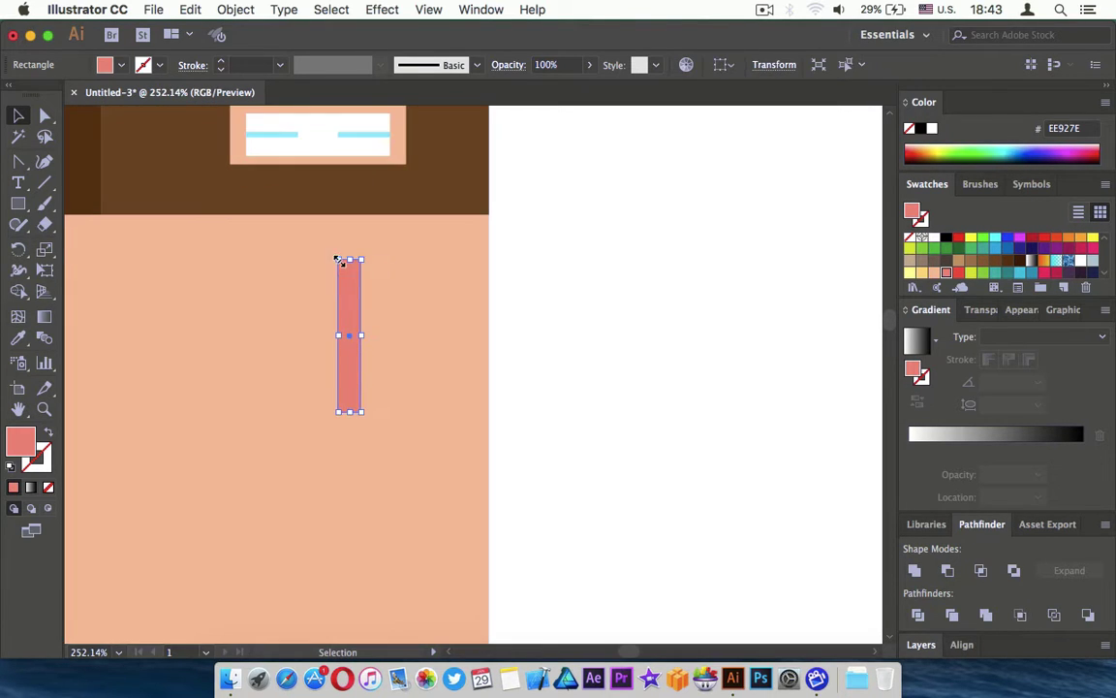
# - Place a shortened horizontal copy at the vertical bar's base to form the first L
pyautogui.moveTo(336, 257)
pyautogui.mouseDown()
pyautogui.moveTo(423, 324)
pyautogui.moveTo(424, 394)
pyautogui.moveTo(468, 401)
pyautogui.mouseUp()
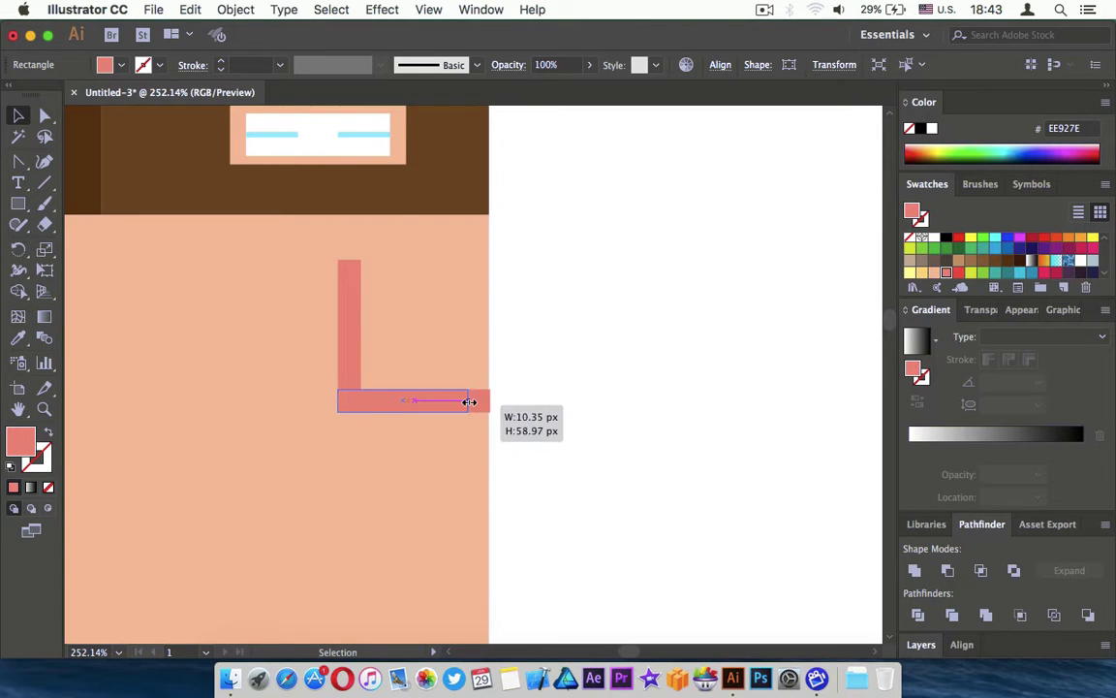
pyautogui.click(606, 411)
pyautogui.scroll(-1, 606, 409)
pyautogui.scroll(3, 602, 404)
# - Copy the vertical bar to the left, rotate a copy 90°, and set it at the new upright's base
pyautogui.click(625, 352)
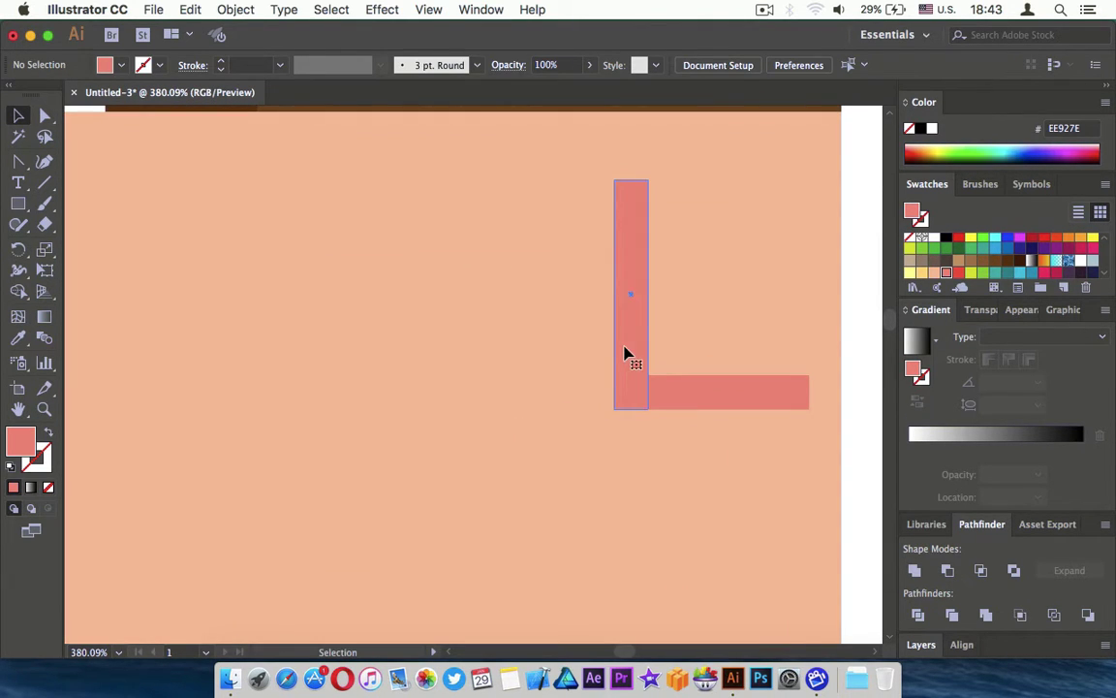
pyautogui.moveTo(625, 352); pyautogui.dragTo(518, 366)
pyautogui.scroll(-2, 518, 366)
pyautogui.scroll(2, 516, 366)
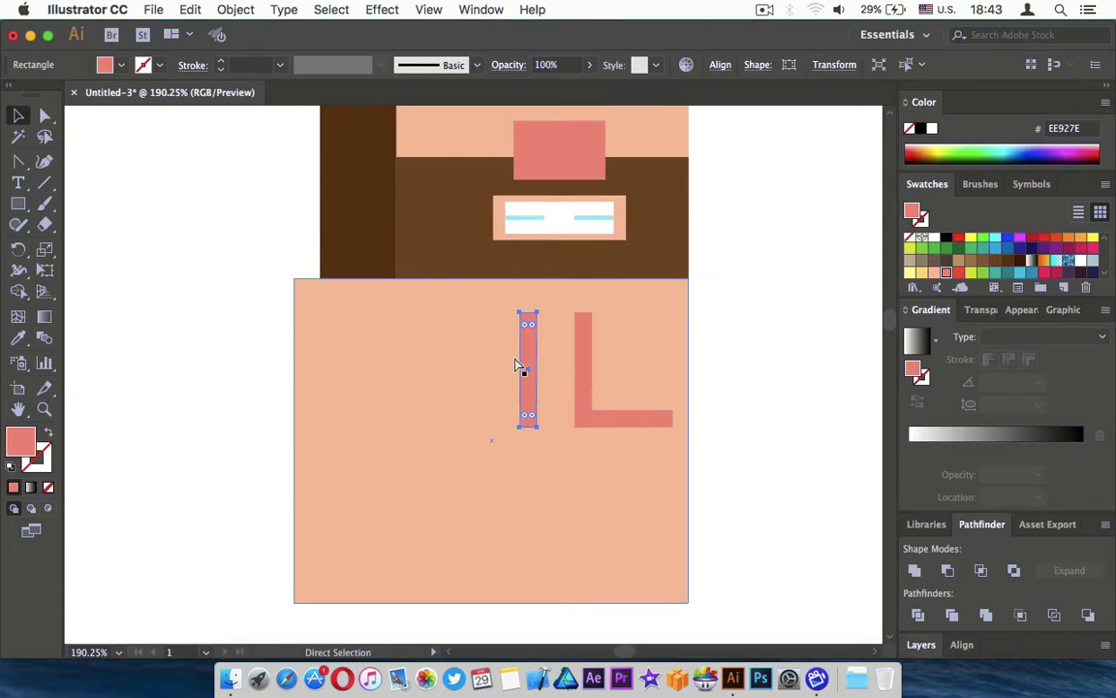
pyautogui.moveTo(515, 312); pyautogui.dragTo(440, 396)
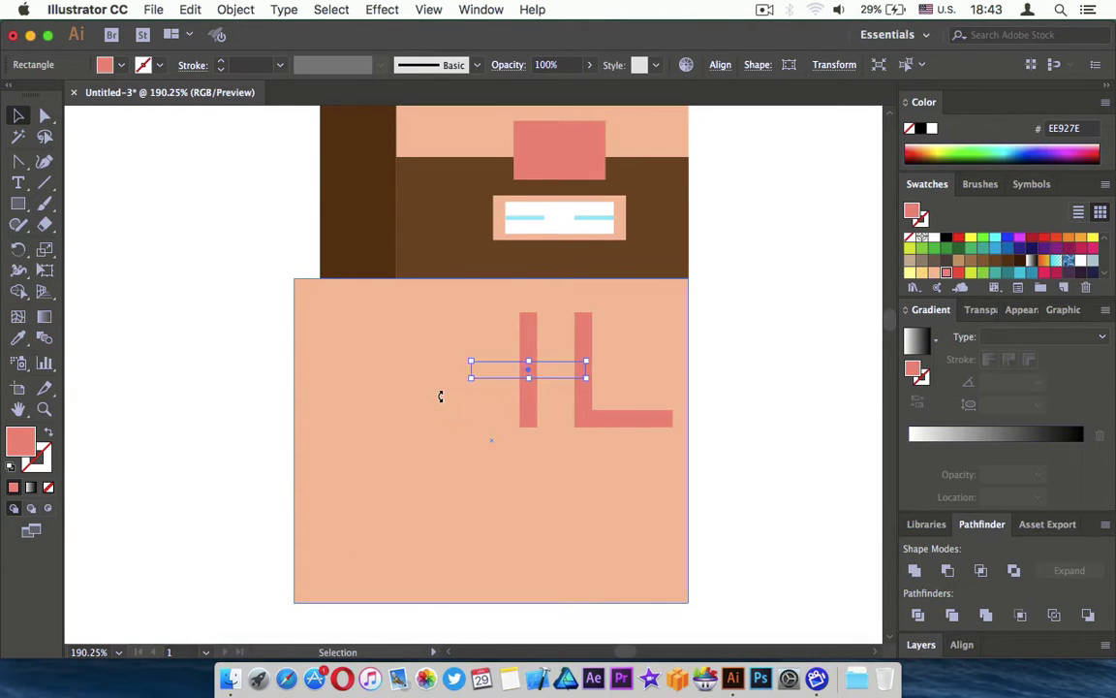
pyautogui.scroll(2, 567, 387)
pyautogui.moveTo(572, 345); pyautogui.dragTo(473, 445)
pyautogui.click(514, 518)
pyautogui.scroll(-5, 516, 519)
pyautogui.click(722, 406)
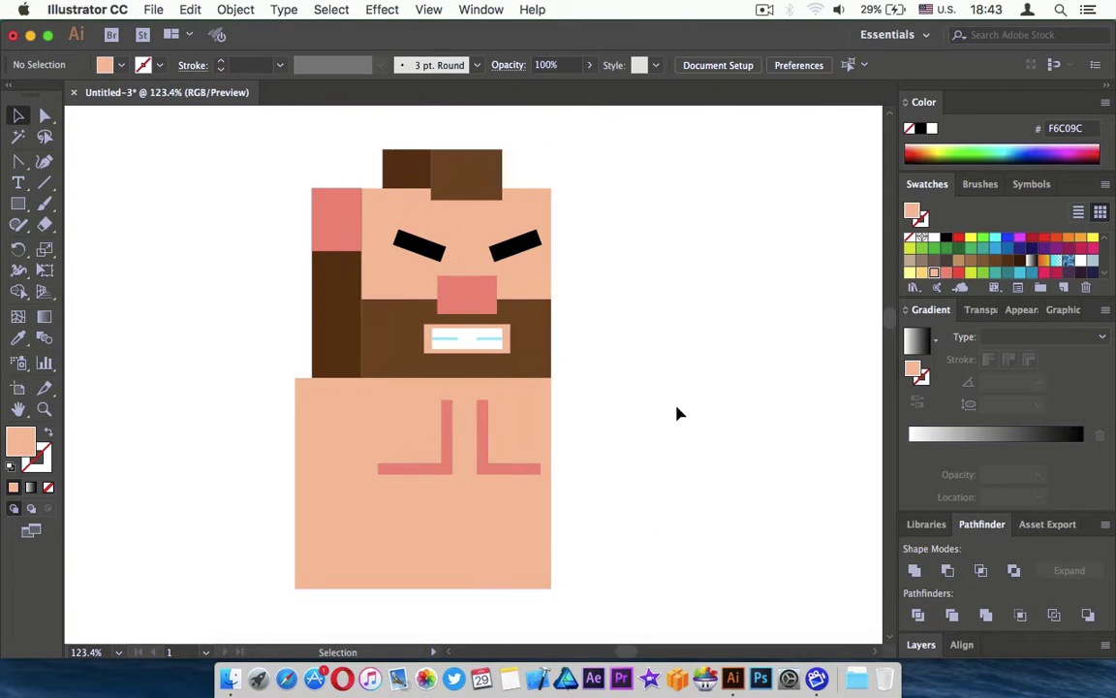
# - Lengthen the left chest bar leftward and cap its end with a short upright block
pyautogui.click(402, 472)
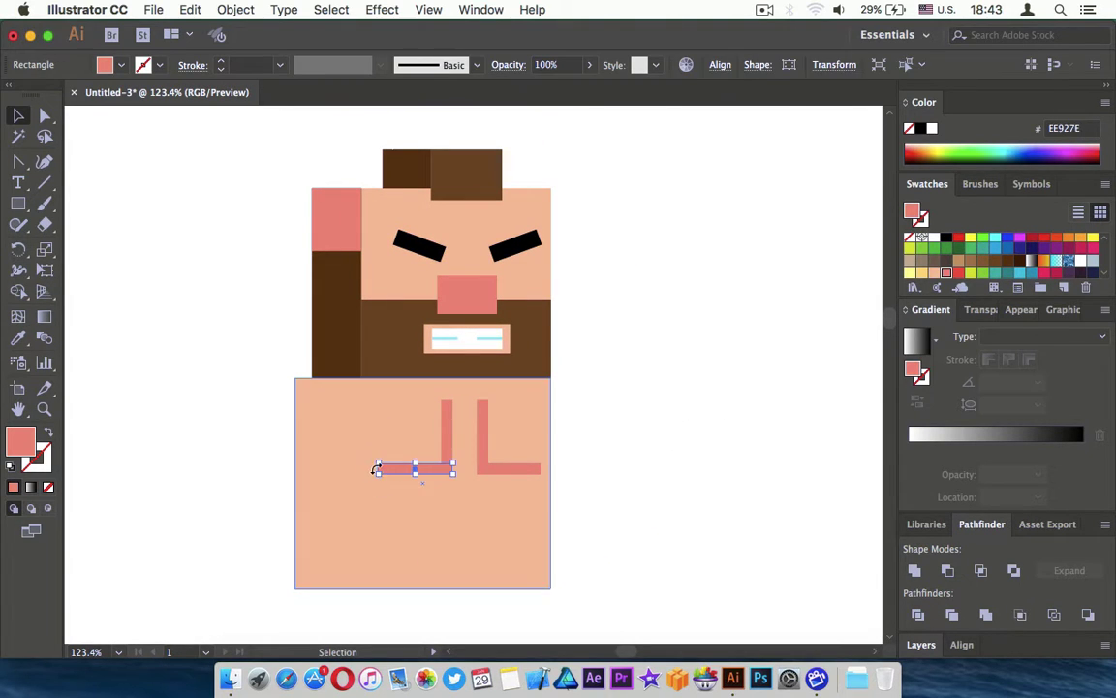
pyautogui.scroll(3, 380, 469)
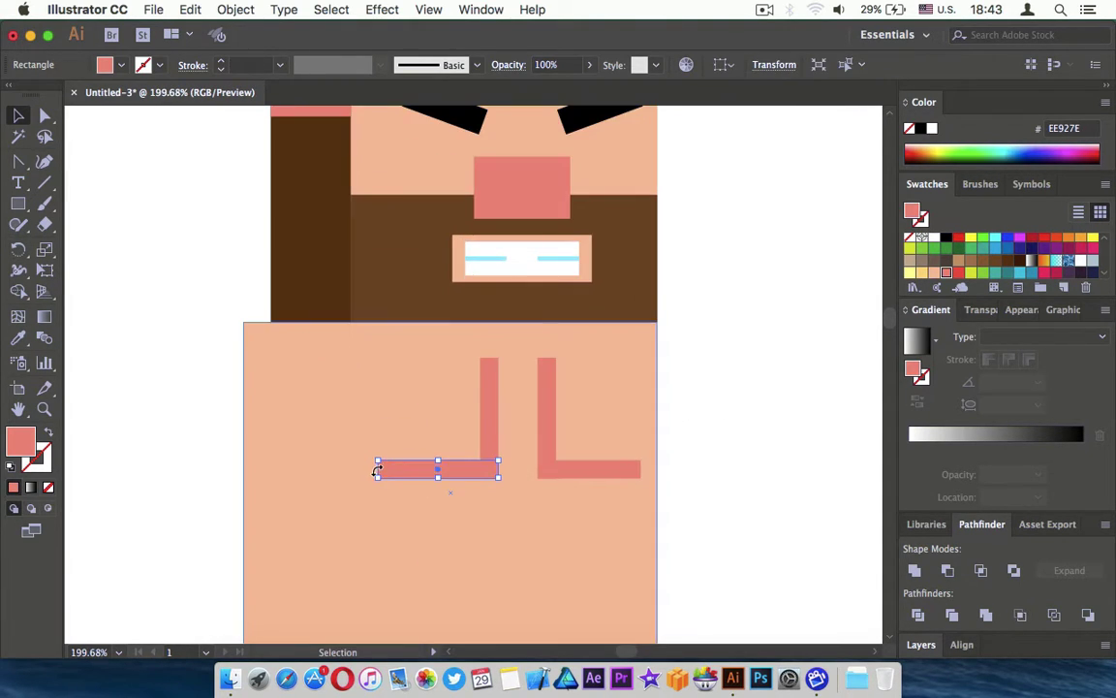
pyautogui.scroll(3, 377, 468)
pyautogui.moveTo(378, 469); pyautogui.dragTo(313, 469)
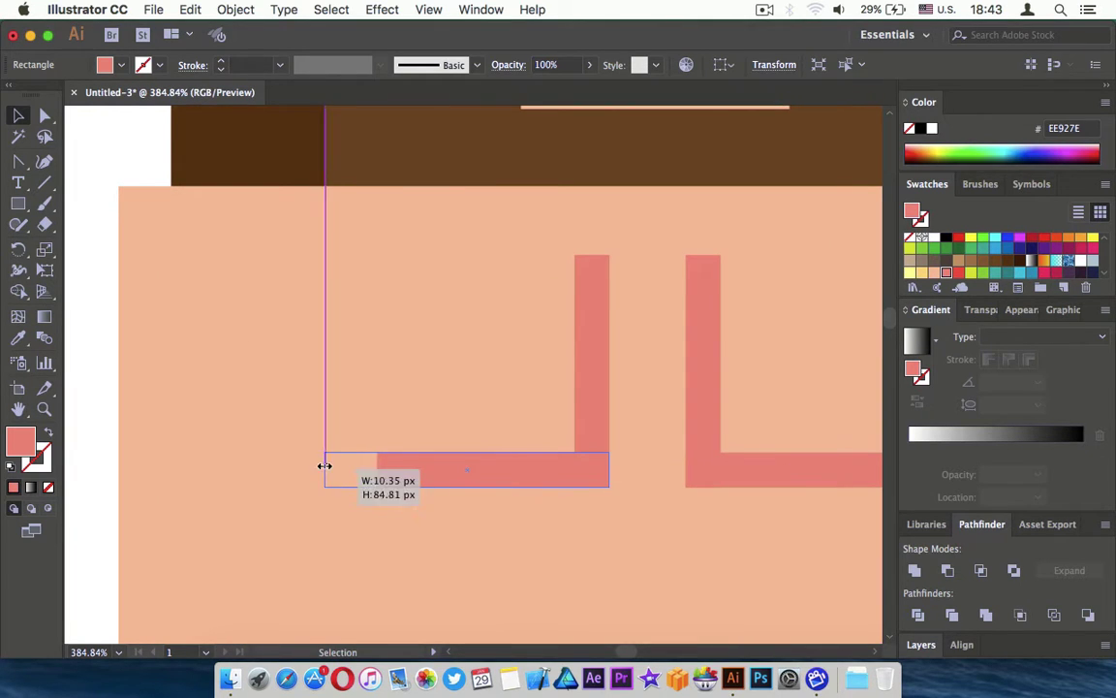
pyautogui.moveTo(589, 405); pyautogui.dragTo(327, 431)
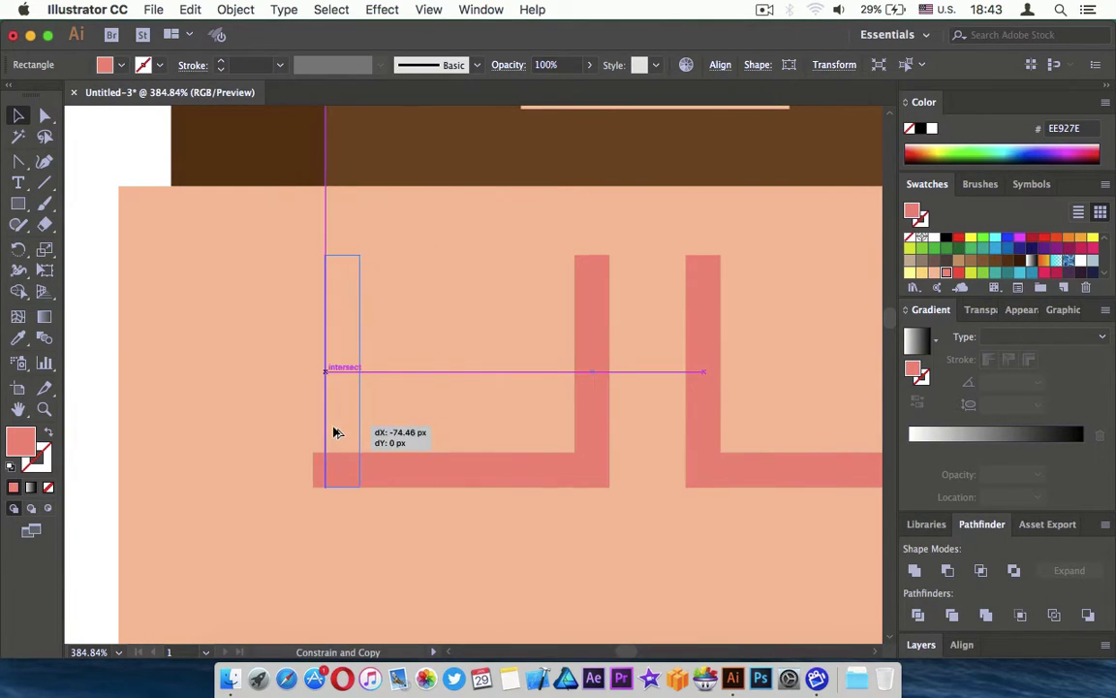
pyautogui.moveTo(331, 254); pyautogui.dragTo(327, 427)
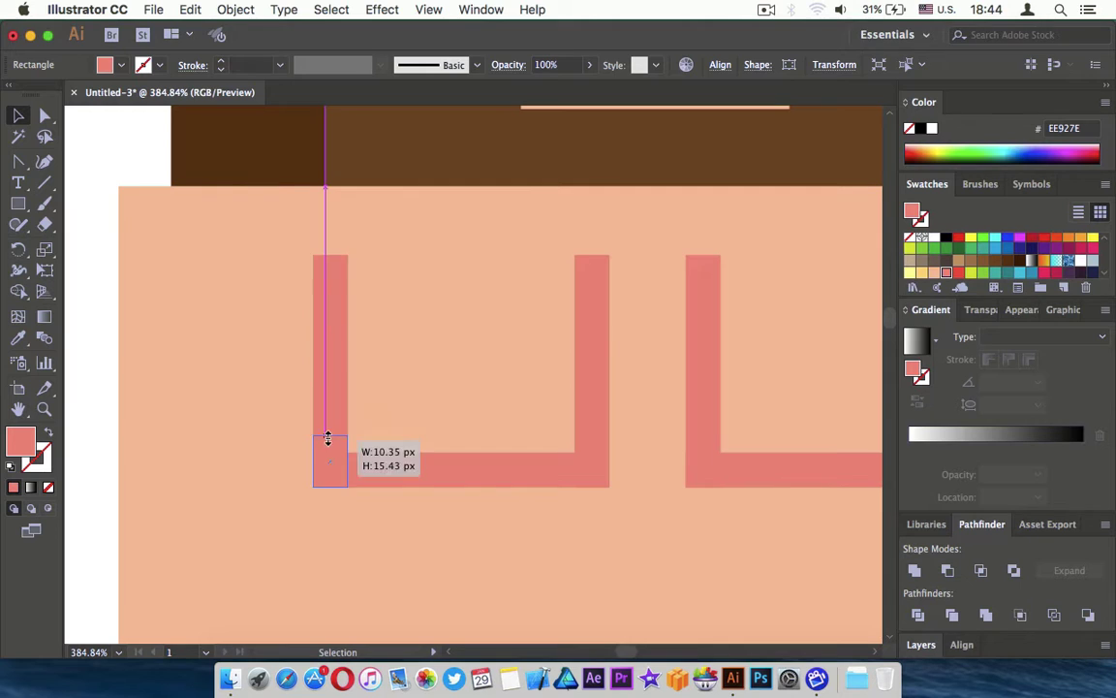
# - Copy the small end block to the outer end of the right chest bar
pyautogui.hscroll(5, 328, 426)
pyautogui.moveTo(90, 464); pyautogui.dragTo(642, 445)
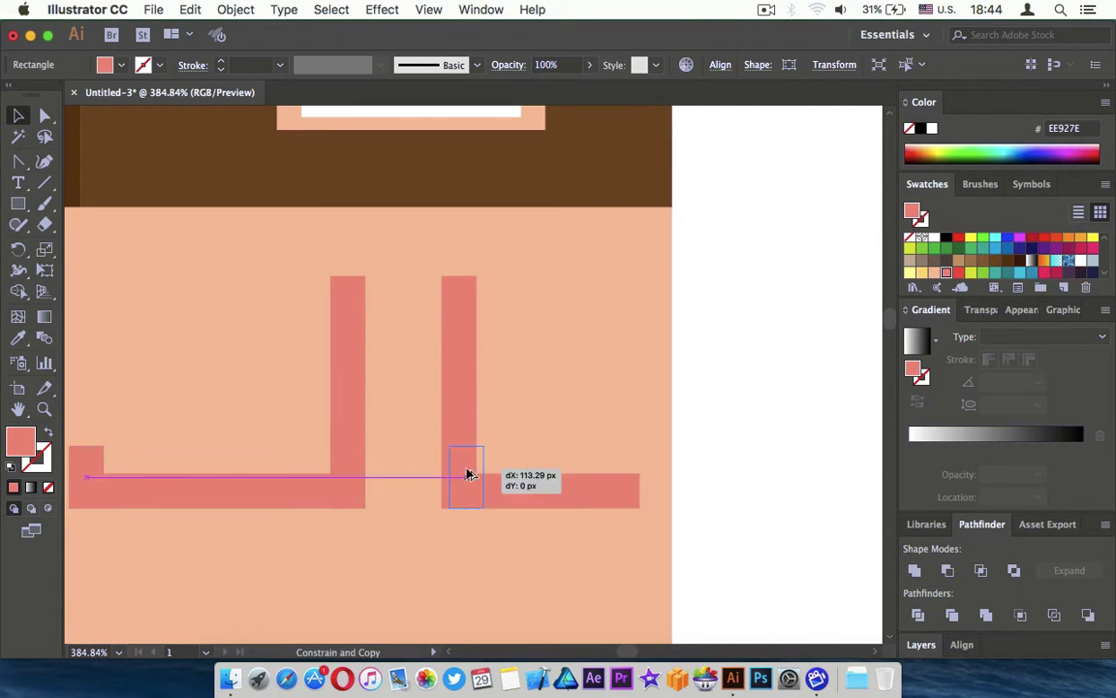
pyautogui.click(793, 376)
pyautogui.scroll(-3, 793, 376)
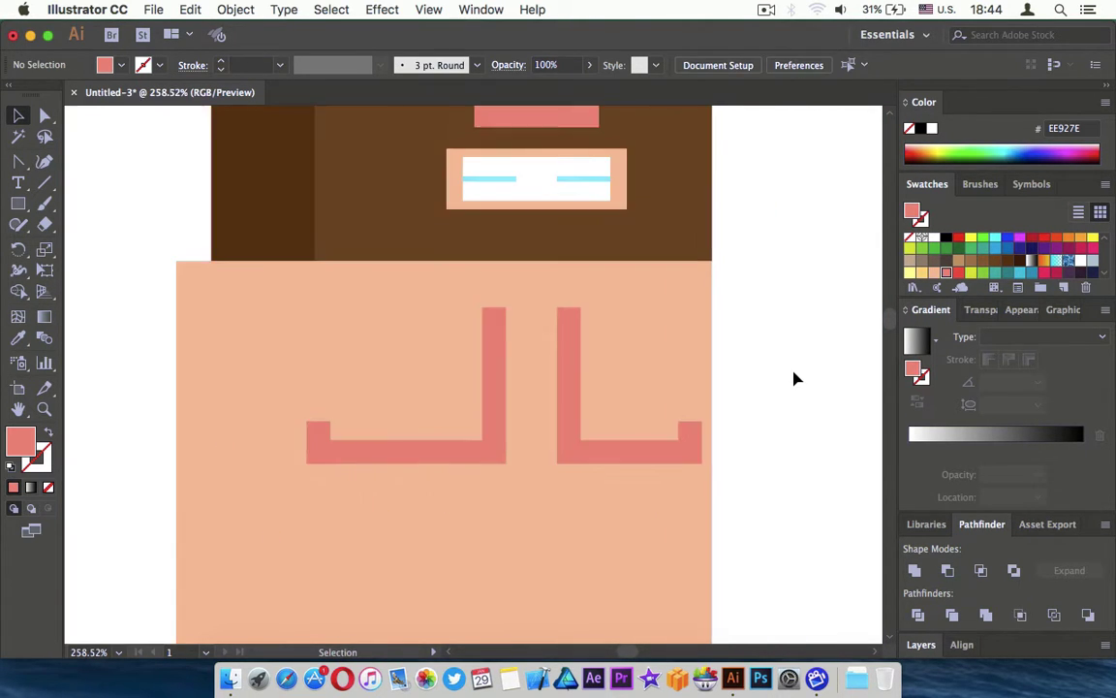
pyautogui.scroll(3, 793, 376)
pyautogui.scroll(4, 685, 508)
# - Extend the right chest bar and move its upright closer to the left one
pyautogui.click(678, 513)
pyautogui.moveTo(675, 526); pyautogui.dragTo(668, 524)
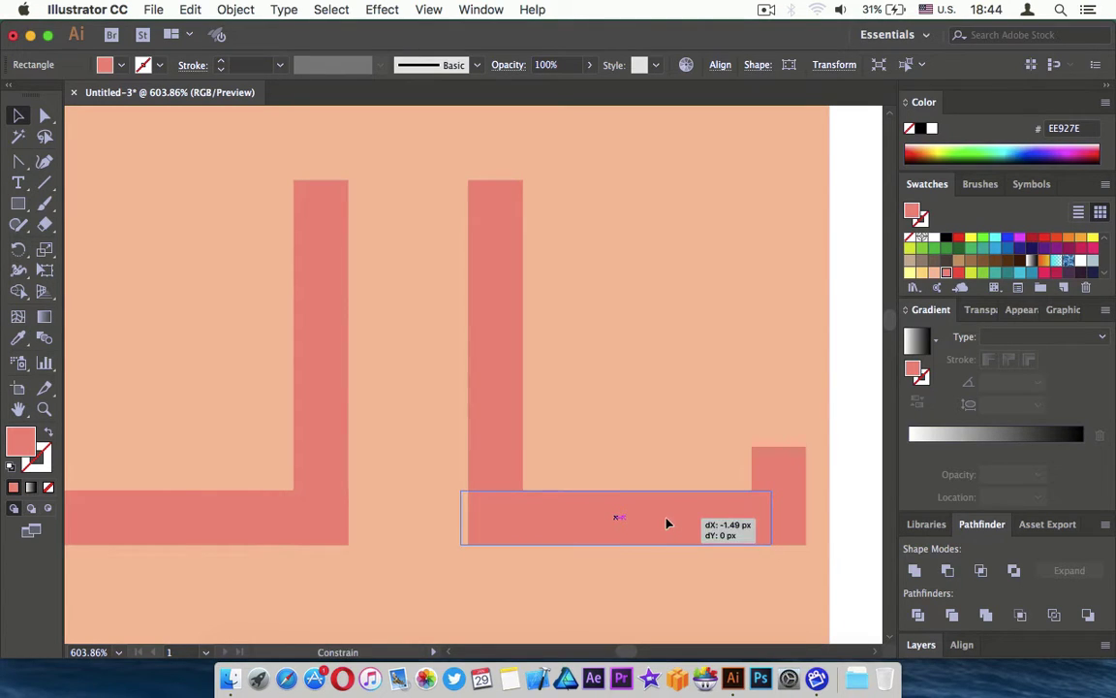
pyautogui.moveTo(464, 517); pyautogui.dragTo(416, 518)
pyautogui.doubleClick(493, 438)
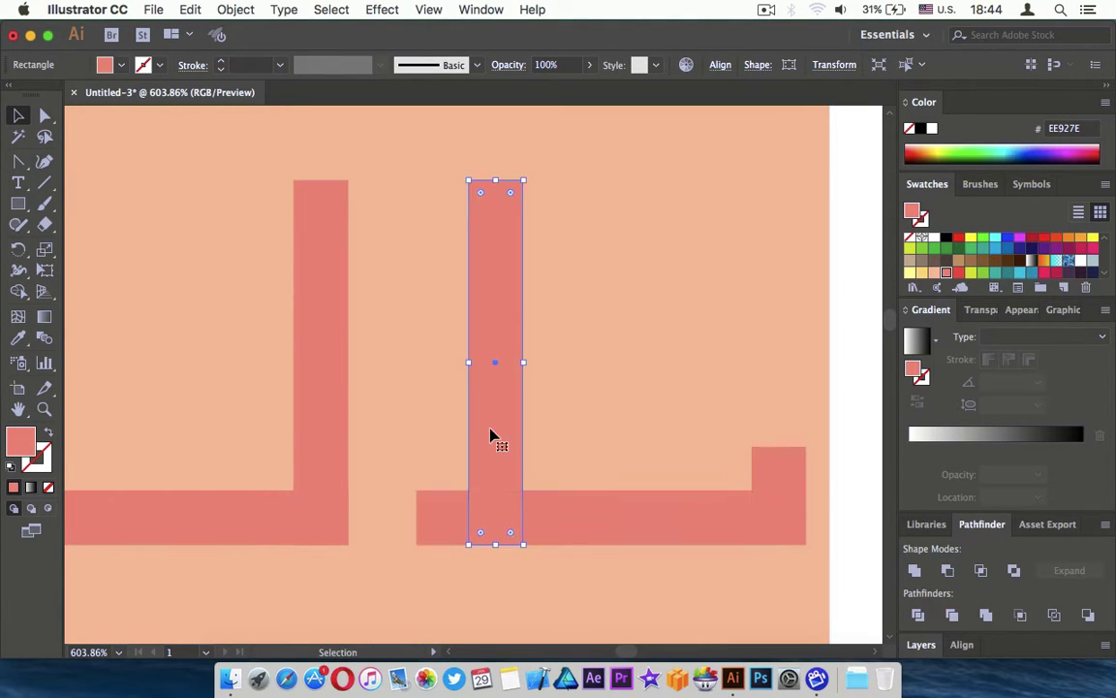
pyautogui.press('Escape')
pyautogui.moveTo(507, 424); pyautogui.dragTo(453, 428)
pyautogui.scroll(-3, 456, 431)
pyautogui.click(663, 398)
pyautogui.scroll(-1, 663, 399)
# - Delete the right upright and stretch the left bar to meet the remaining central upright
pyautogui.scroll(2, 663, 398)
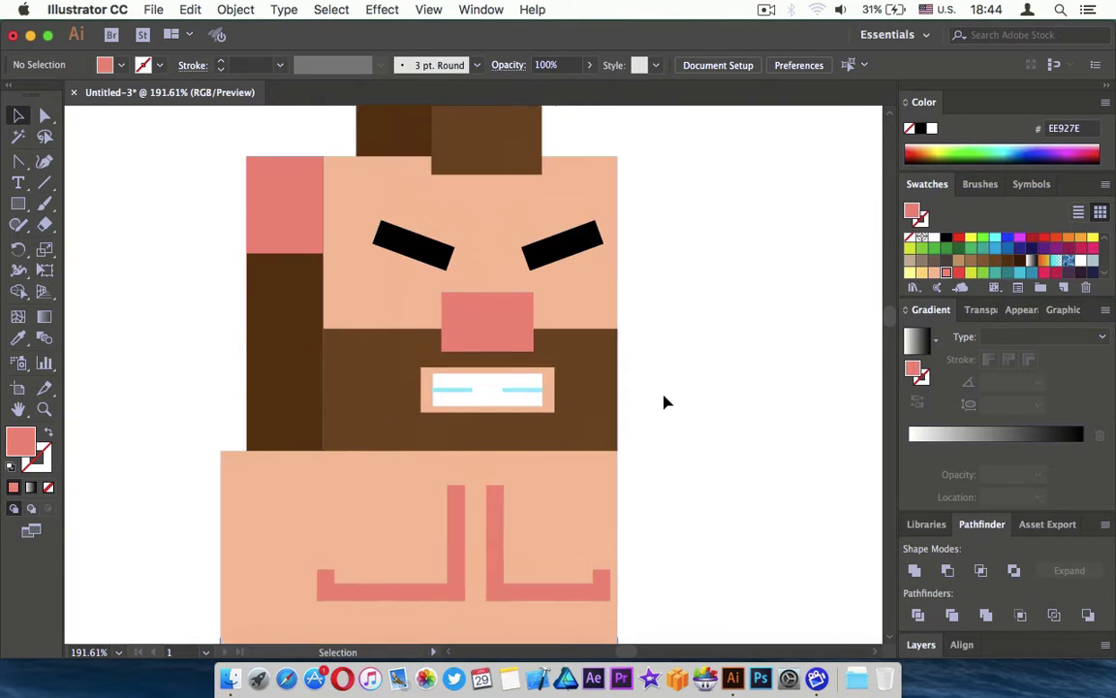
pyautogui.scroll(1, 663, 398)
pyautogui.scroll(2, 663, 399)
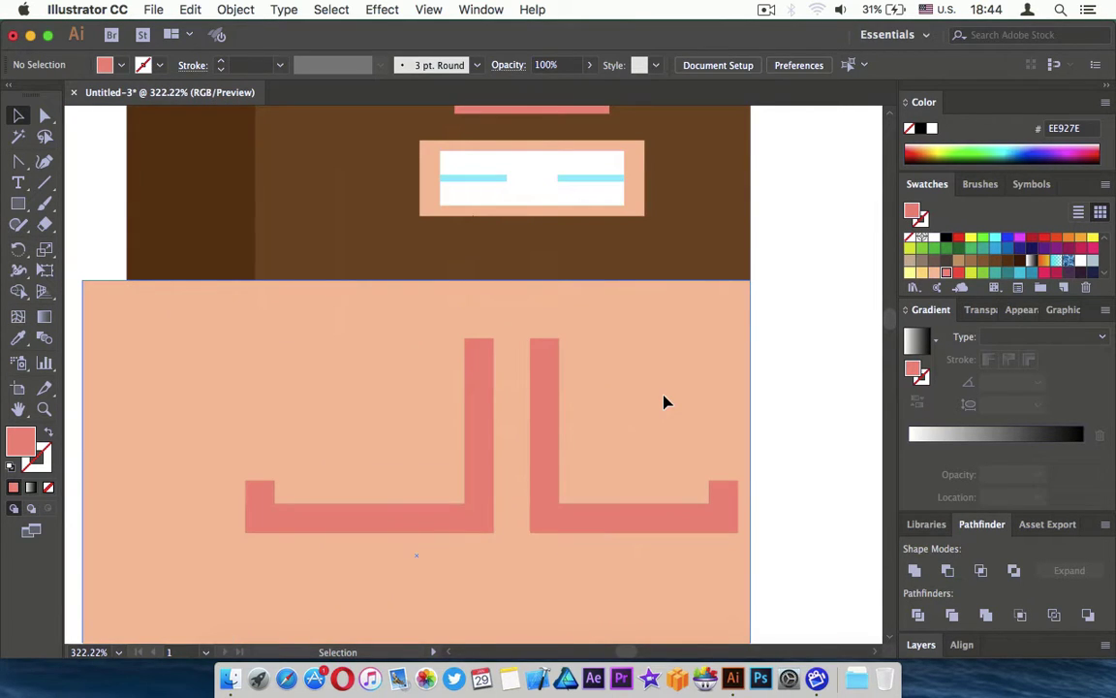
pyautogui.scroll(-3, 664, 398)
pyautogui.scroll(2, 531, 434)
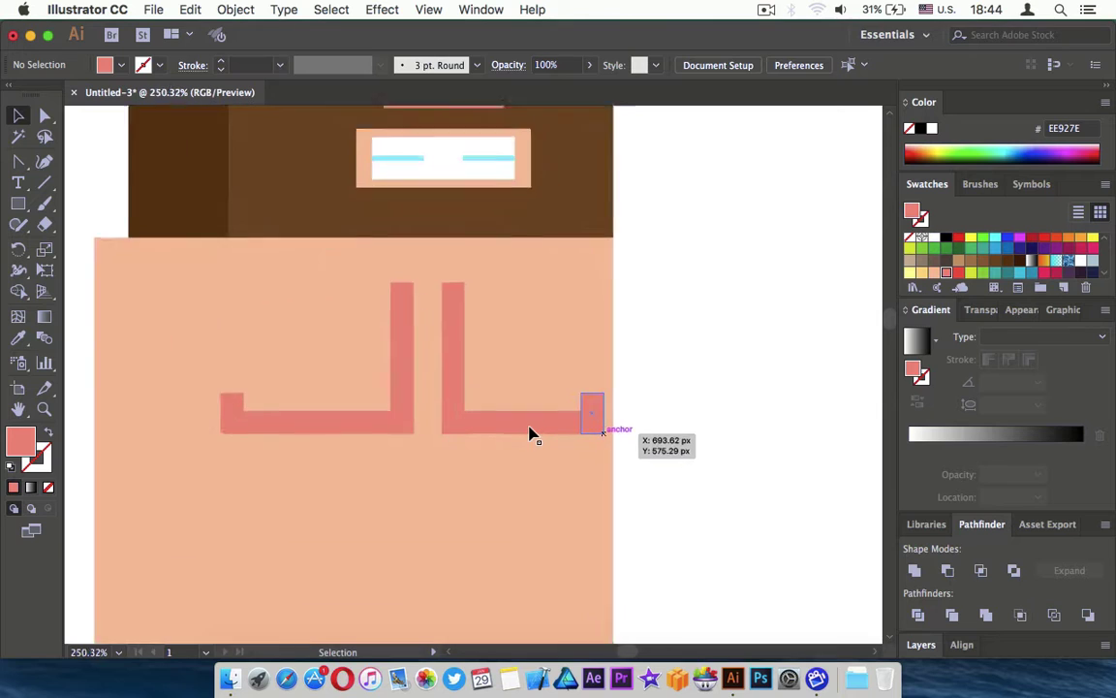
pyautogui.scroll(1, 531, 434)
pyautogui.click(451, 378)
pyautogui.press('Delete')
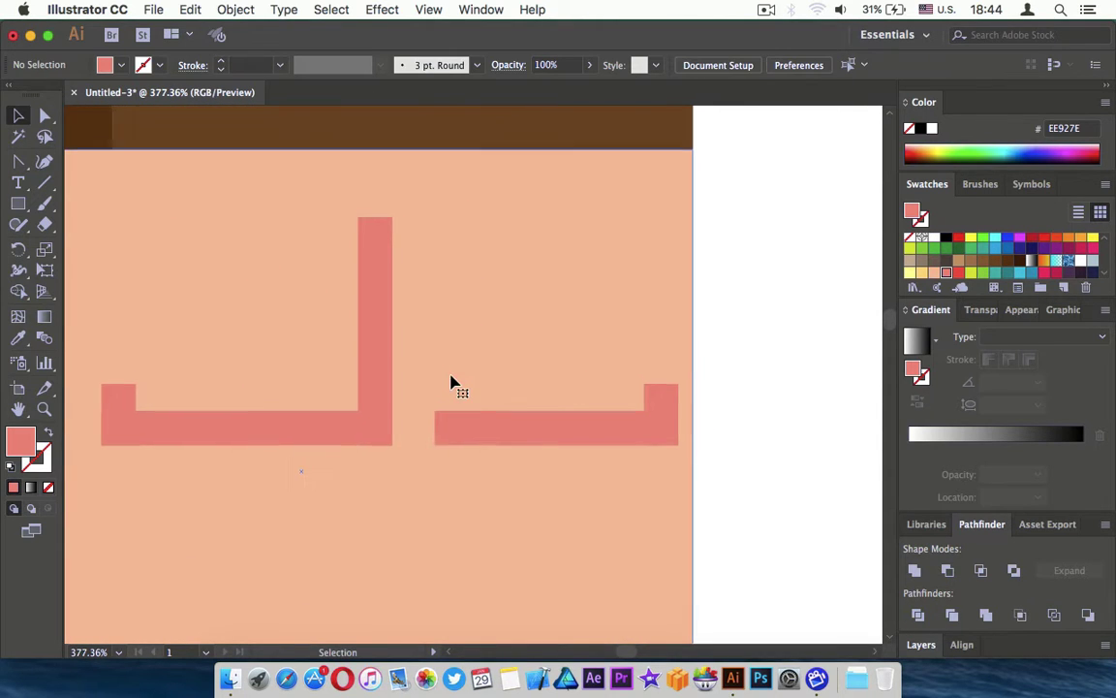
pyautogui.scroll(-1, 450, 383)
pyautogui.moveTo(388, 423); pyautogui.dragTo(433, 448)
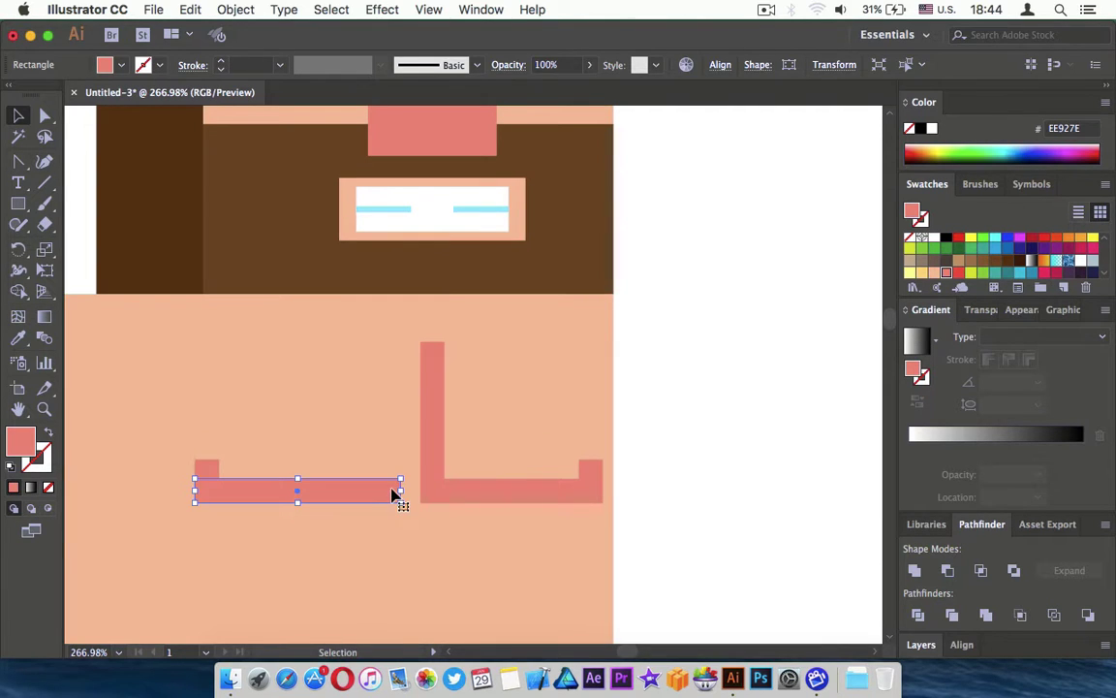
pyautogui.moveTo(400, 492); pyautogui.dragTo(433, 492)
pyautogui.click(686, 388)
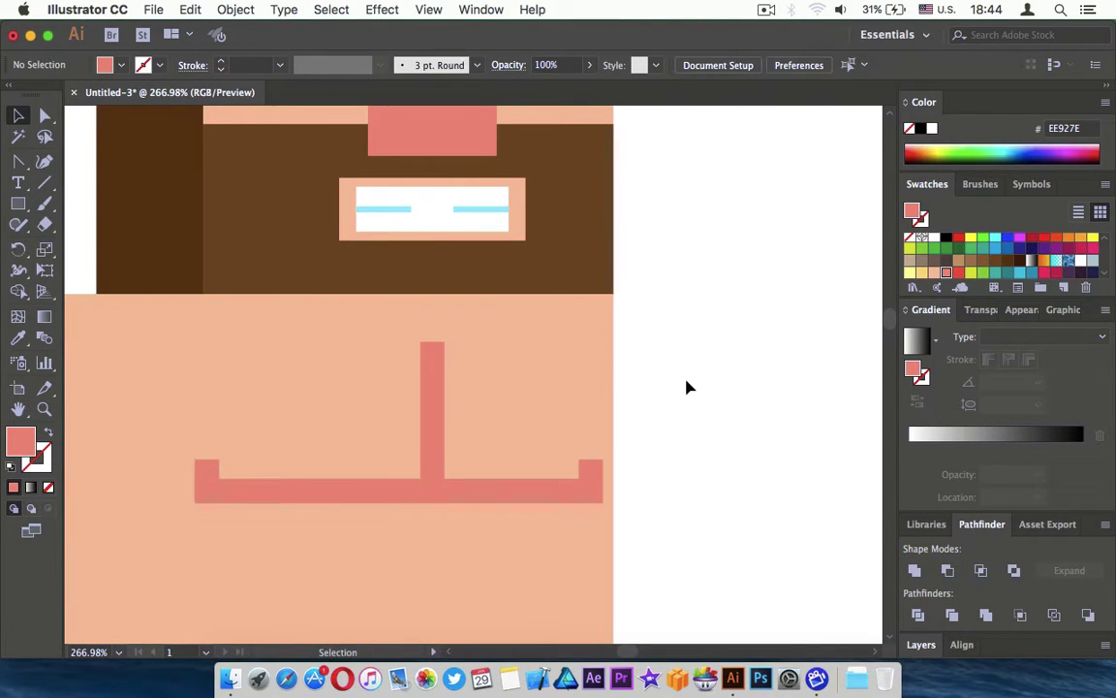
# - Place two small copies of the end block above the chest line, one each side
pyautogui.click(215, 464)
pyautogui.press('a')
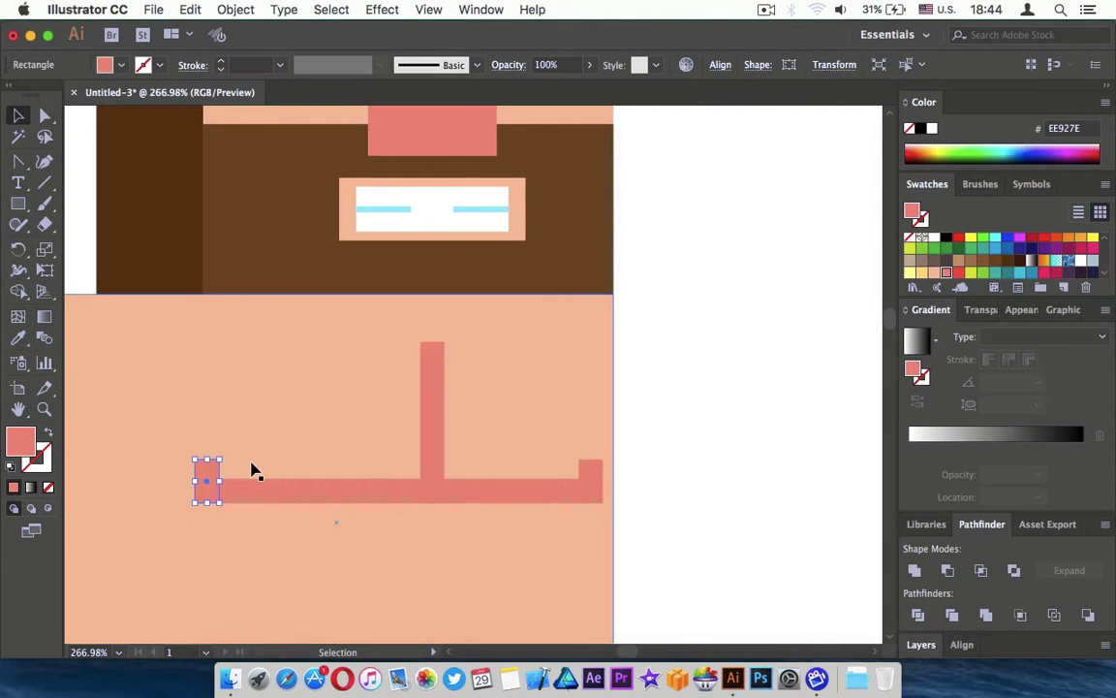
pyautogui.scroll(2, 201, 480)
pyautogui.moveTo(201, 480)
pyautogui.mouseDown()
pyautogui.moveTo(329, 434)
pyautogui.moveTo(339, 454)
pyautogui.moveTo(717, 481)
pyautogui.mouseUp()
pyautogui.scroll(2, 320, 455)
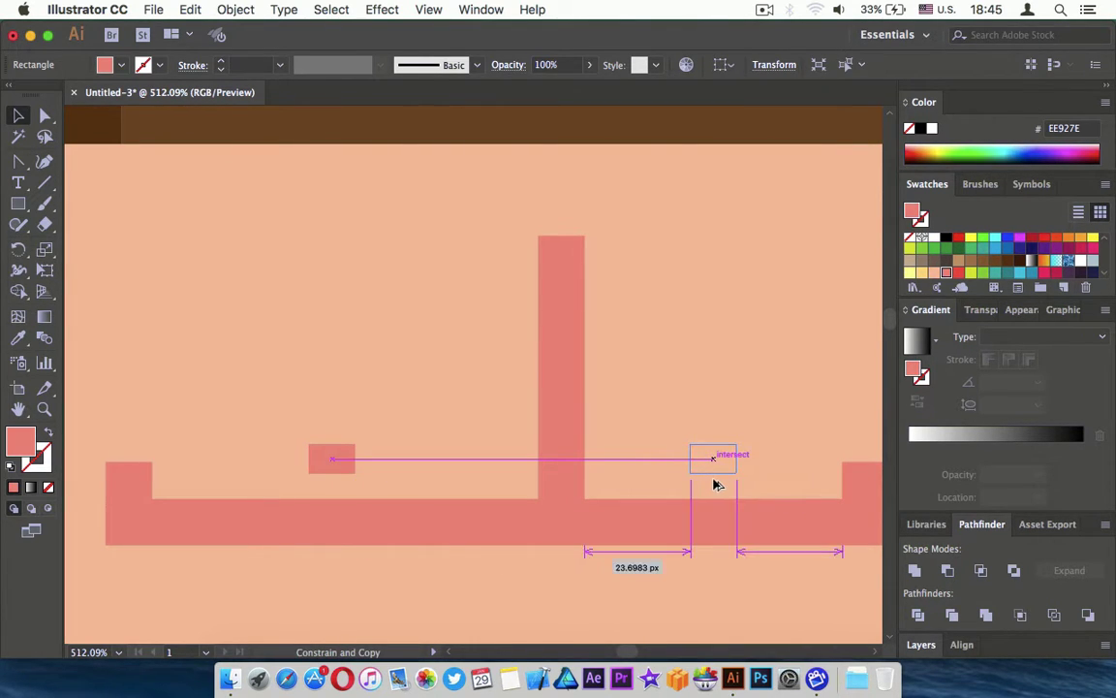
pyautogui.moveTo(715, 485); pyautogui.dragTo(727, 483)
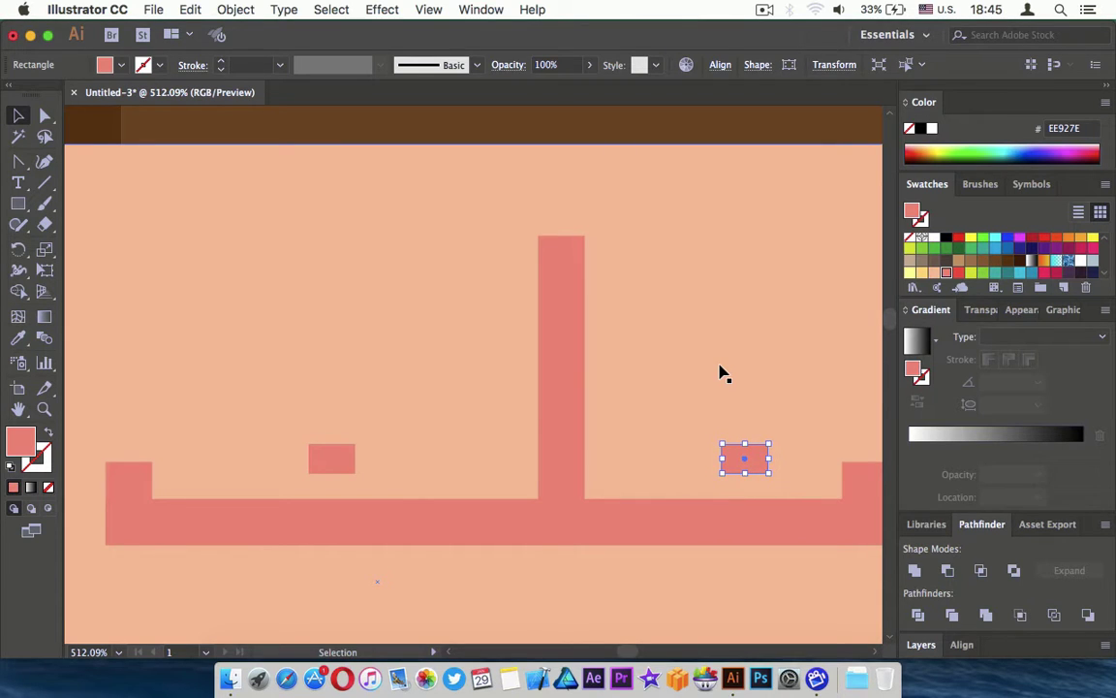
pyautogui.scroll(-3, 722, 373)
pyautogui.click(822, 401)
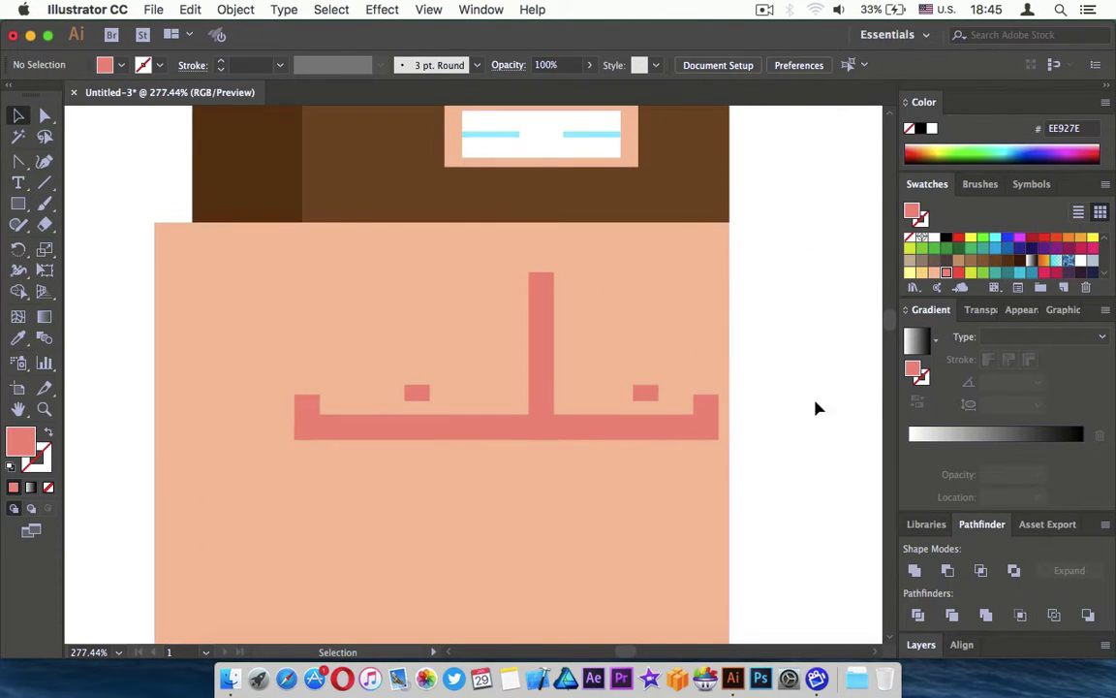
# - Delete both end blocks from the chest line
pyautogui.click(302, 407)
pyautogui.keyDown('shift'); pyautogui.click(706, 414); pyautogui.keyUp('shift')
pyautogui.press('Delete')
pyautogui.click(742, 398)
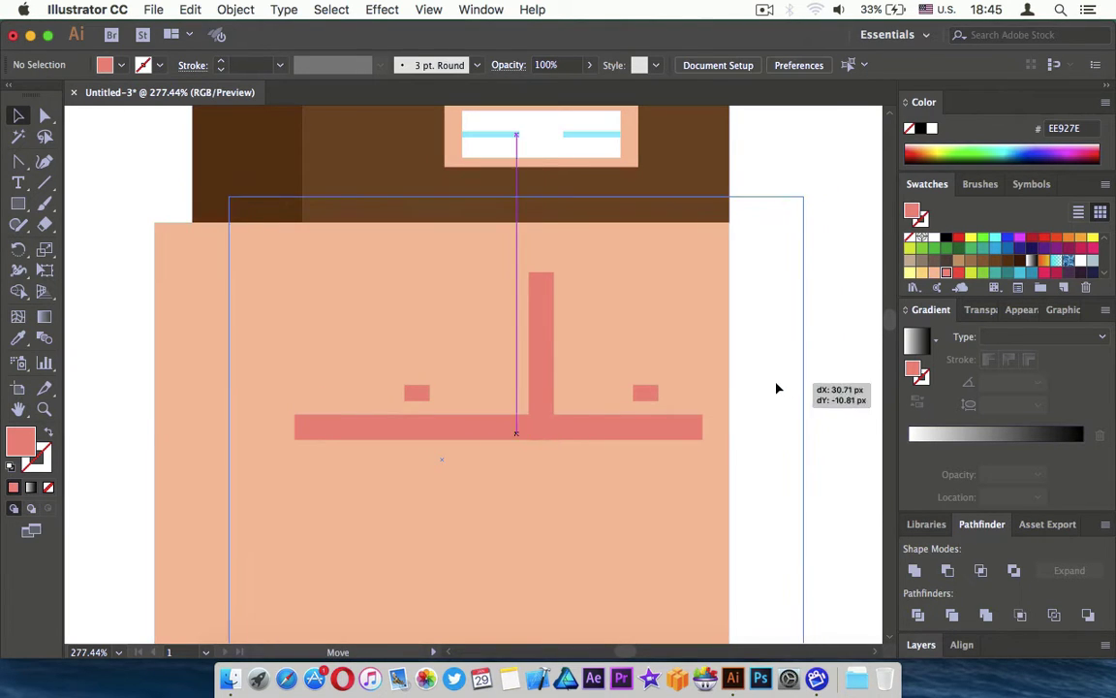
pyautogui.click(765, 357)
# - Extend the chest line to the torso's right edge and nudge the right square rightward
pyautogui.click(678, 428)
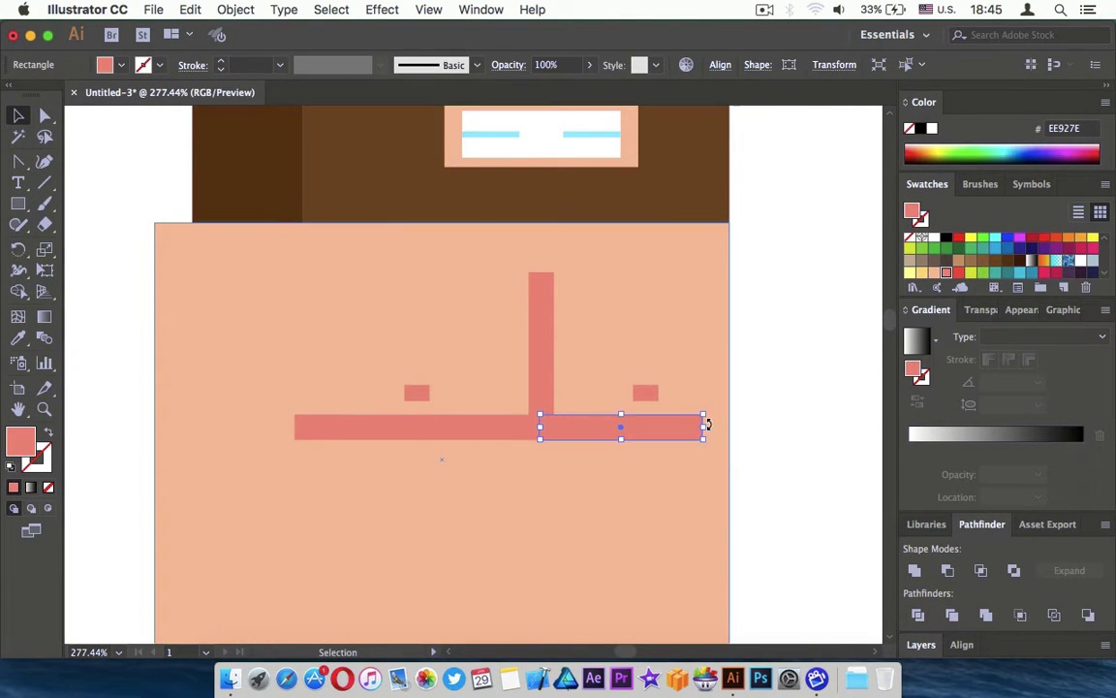
pyautogui.moveTo(703, 427); pyautogui.dragTo(730, 424)
pyautogui.click(643, 393)
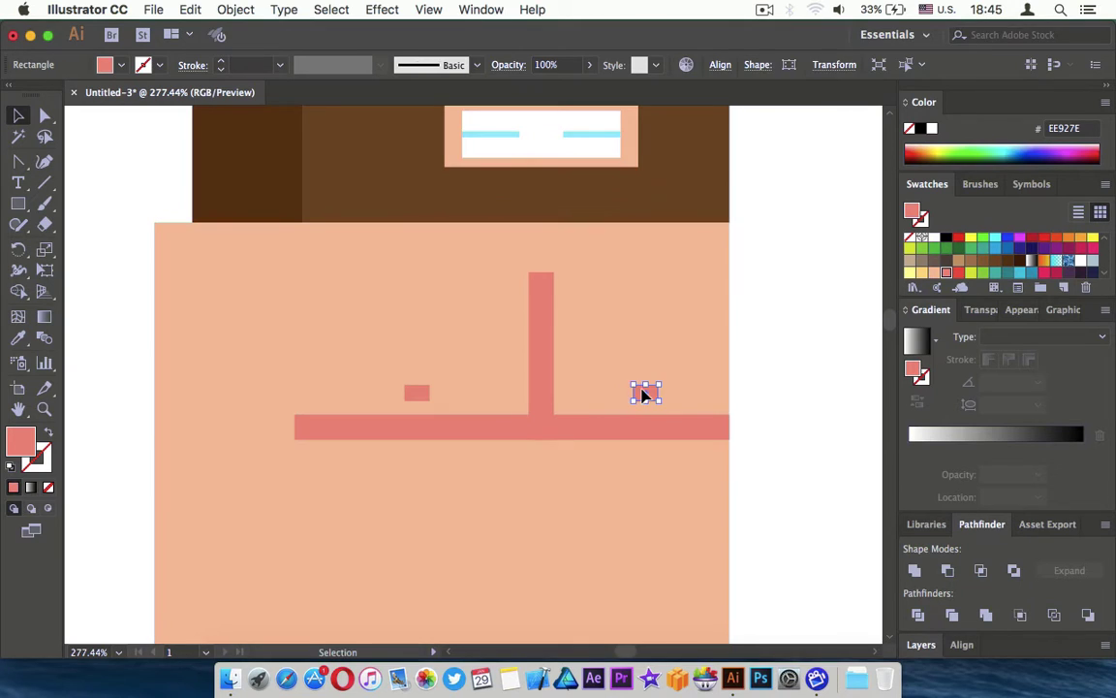
pyautogui.moveTo(656, 394); pyautogui.dragTo(659, 395)
pyautogui.hotkey('shift', 'Right')
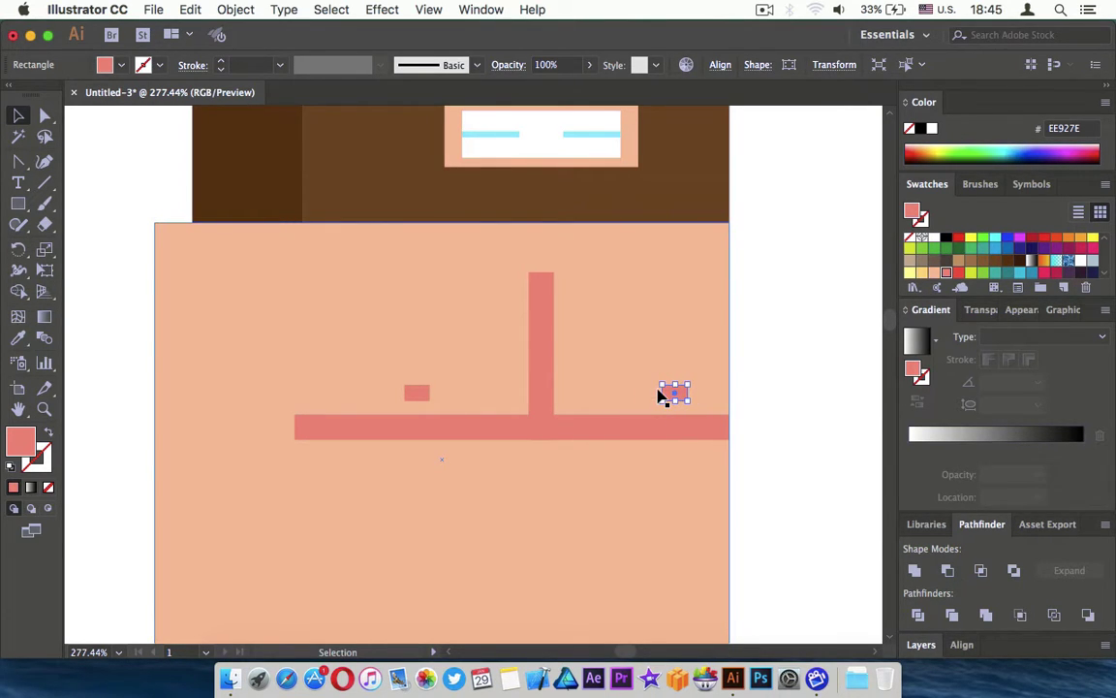
pyautogui.click(780, 391)
# - Move the small left square straight down below the chest line
pyautogui.scroll(-1, 780, 391)
pyautogui.scroll(-1, 783, 392)
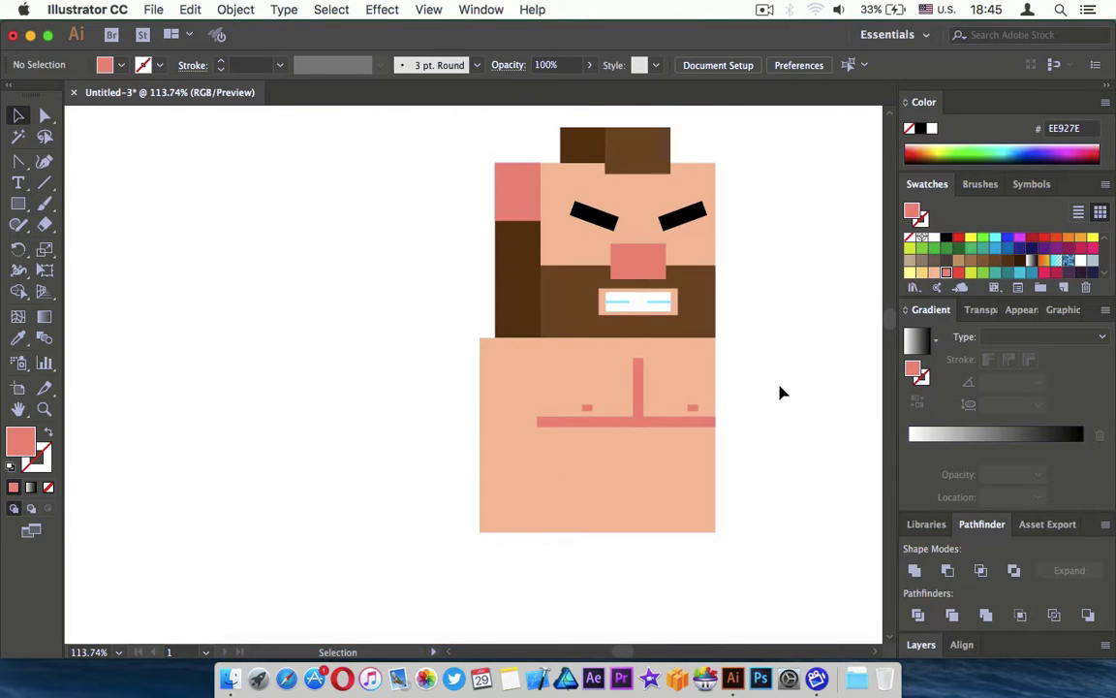
pyautogui.scroll(2, 780, 392)
pyautogui.rightClick(780, 391)
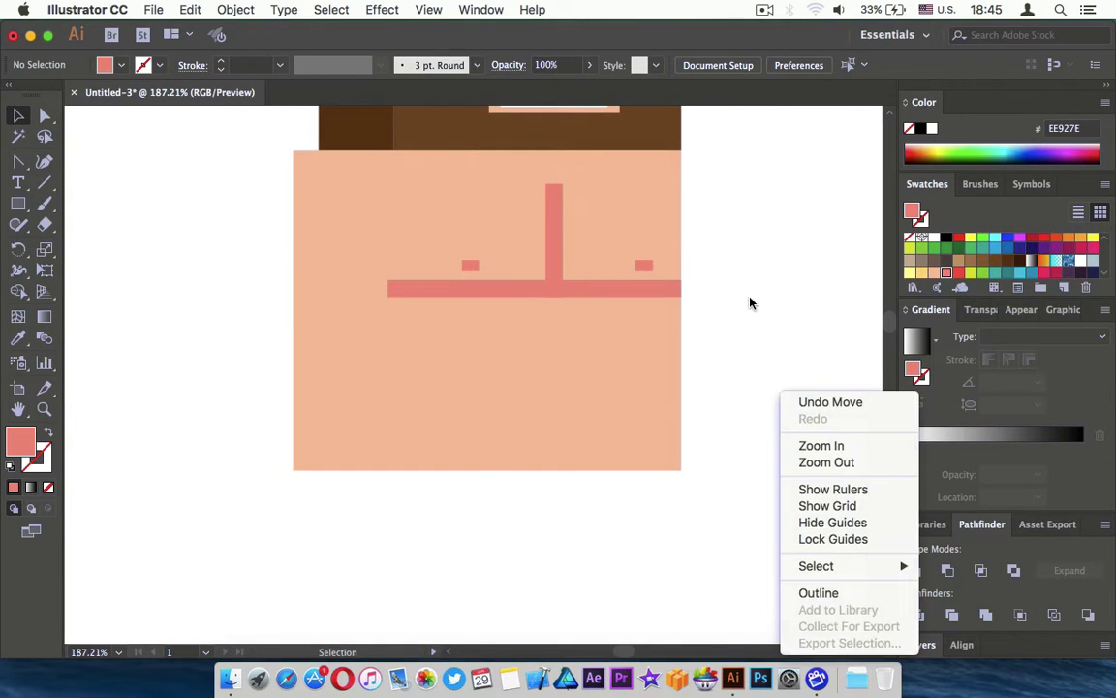
pyautogui.click(821, 445)
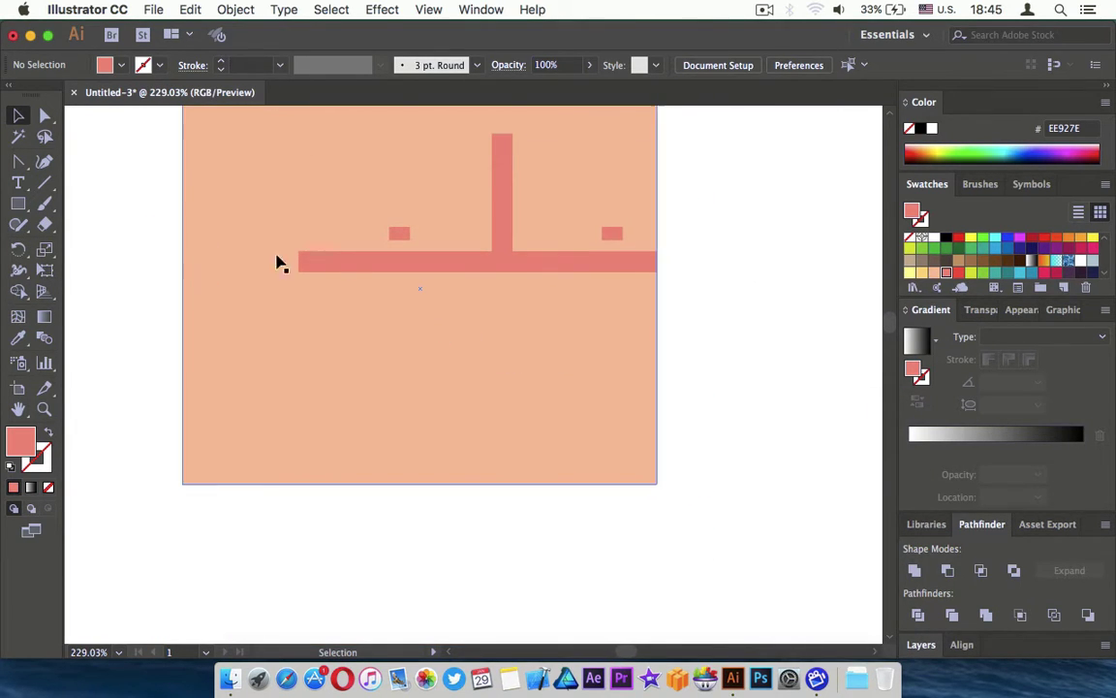
pyautogui.click(400, 236)
pyautogui.moveTo(401, 246)
pyautogui.mouseDown()
pyautogui.moveTo(405, 332)
pyautogui.moveTo(684, 345)
pyautogui.mouseUp()
pyautogui.scroll(3, 409, 339)
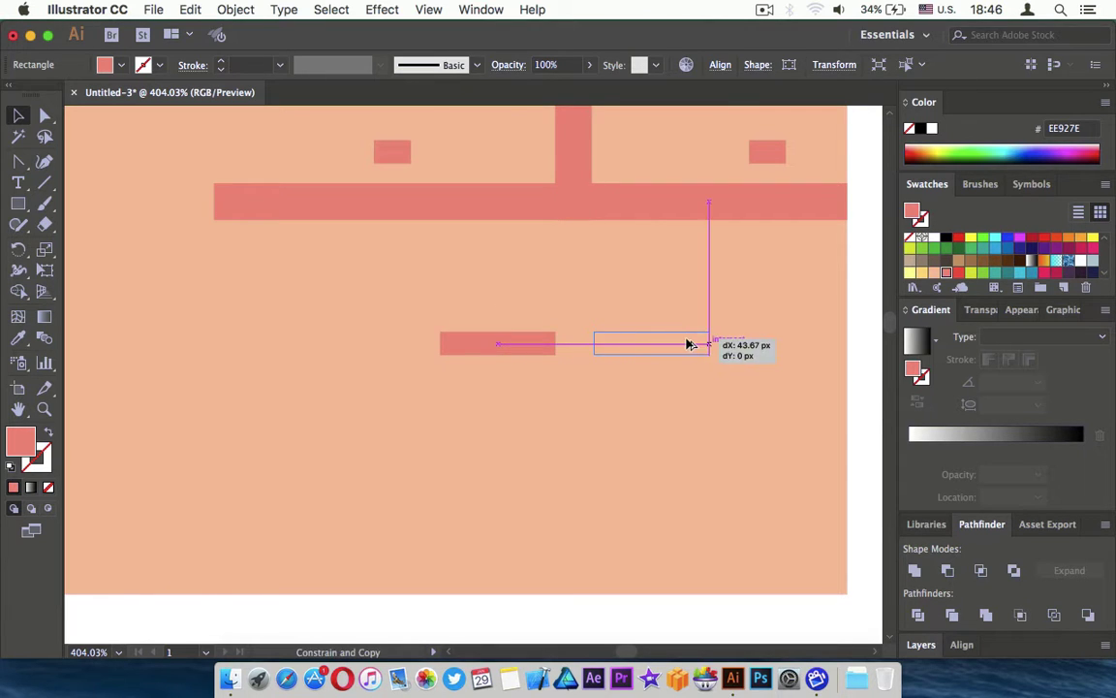
# - Alt-drag a copy of the paired abs bars downward to make the third row
pyautogui.keyDown('shift'); pyautogui.click(545, 349); pyautogui.keyUp('shift')
pyautogui.moveTo(519, 341); pyautogui.dragTo(517, 517)
pyautogui.click(620, 623)
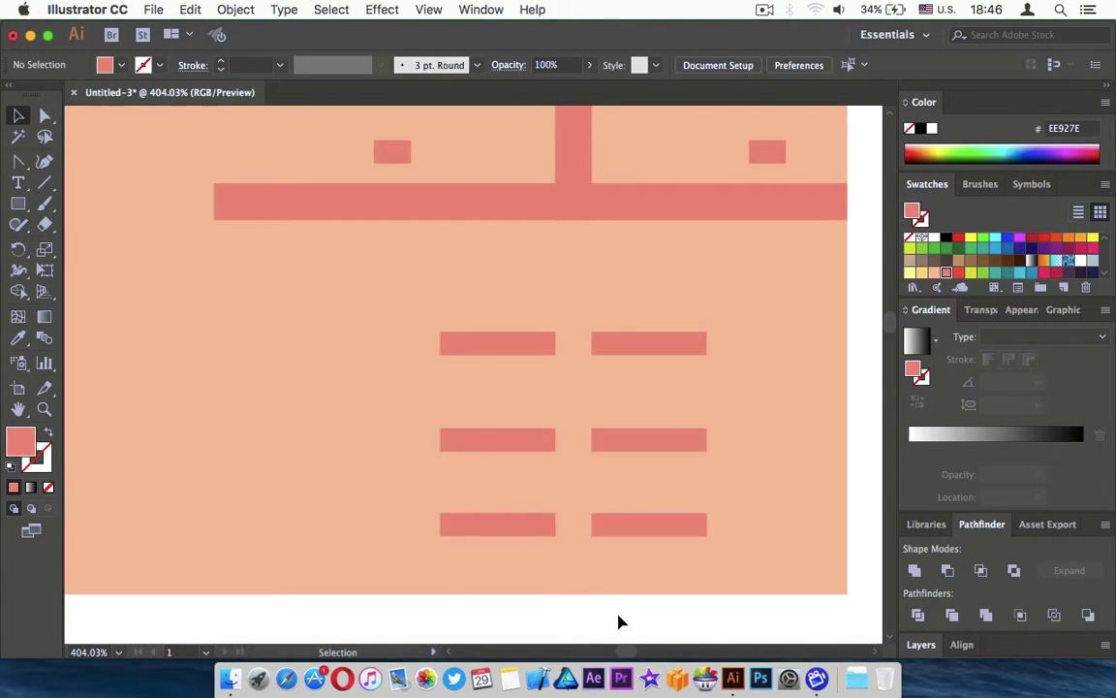
pyautogui.scroll(-5, 621, 622)
pyautogui.scroll(-3, 313, 426)
pyautogui.scroll(4, 274, 352)
pyautogui.scroll(-2, 276, 355)
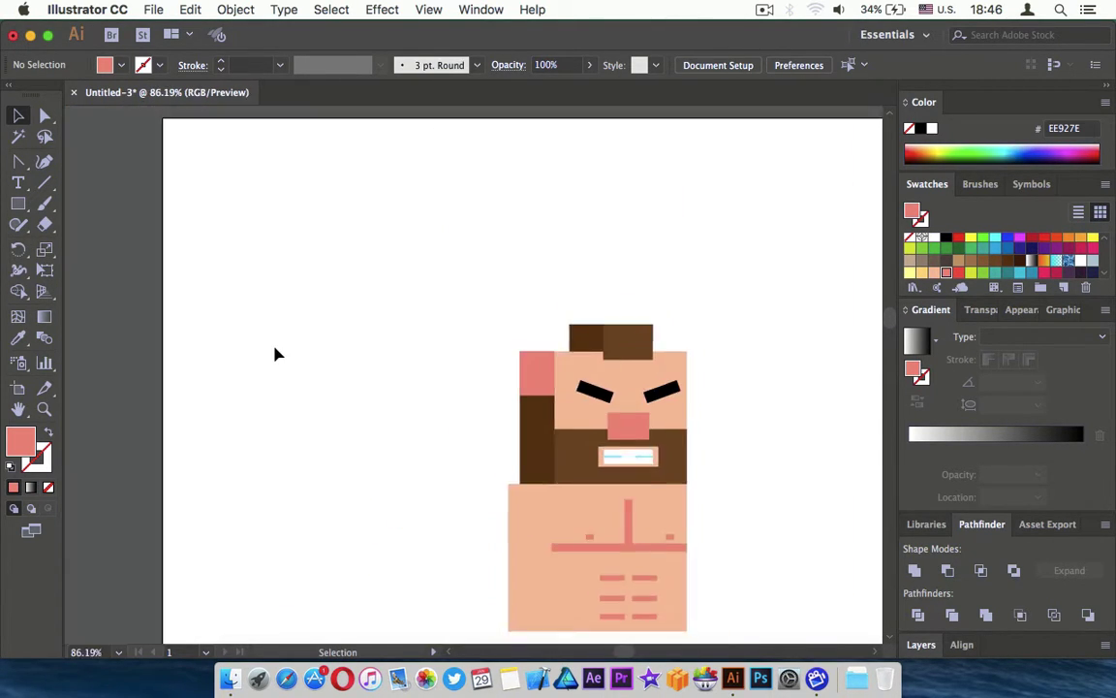
pyautogui.scroll(-5, 276, 353)
pyautogui.scroll(3, 398, 357)
pyautogui.keyDown('alt'); pyautogui.scroll(2, 401, 358); pyautogui.keyUp('alt')
pyautogui.scroll(1, 291, 344)
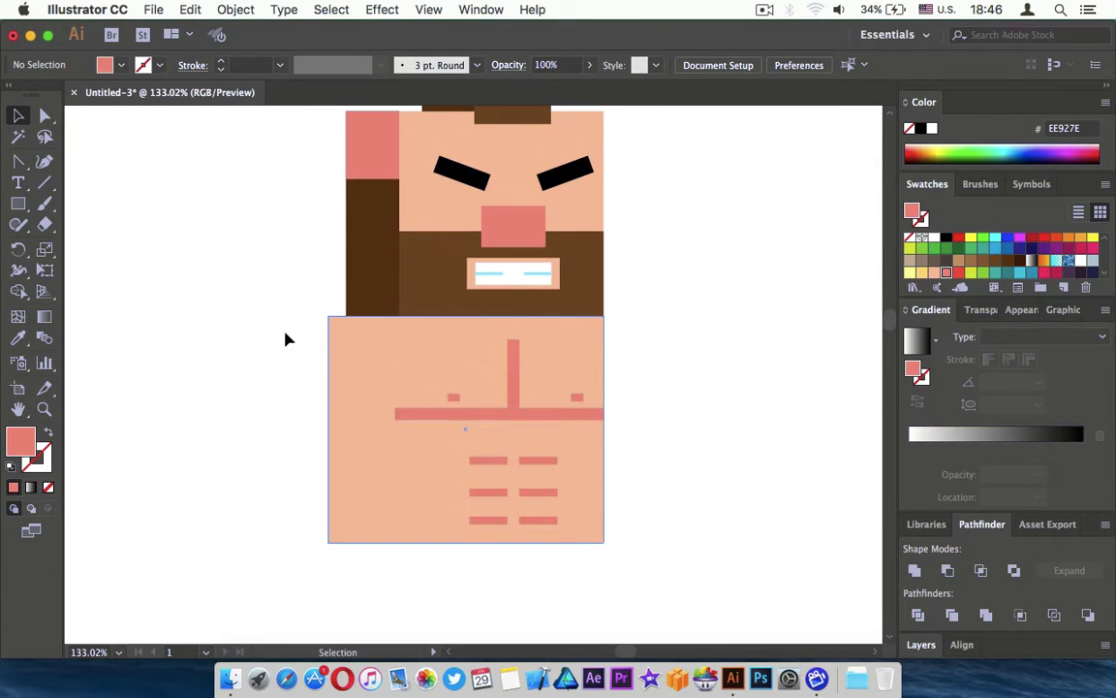
# - Narrow a torso rectangle into a left-side strip filled salmon EE927E
pyautogui.click(369, 464)
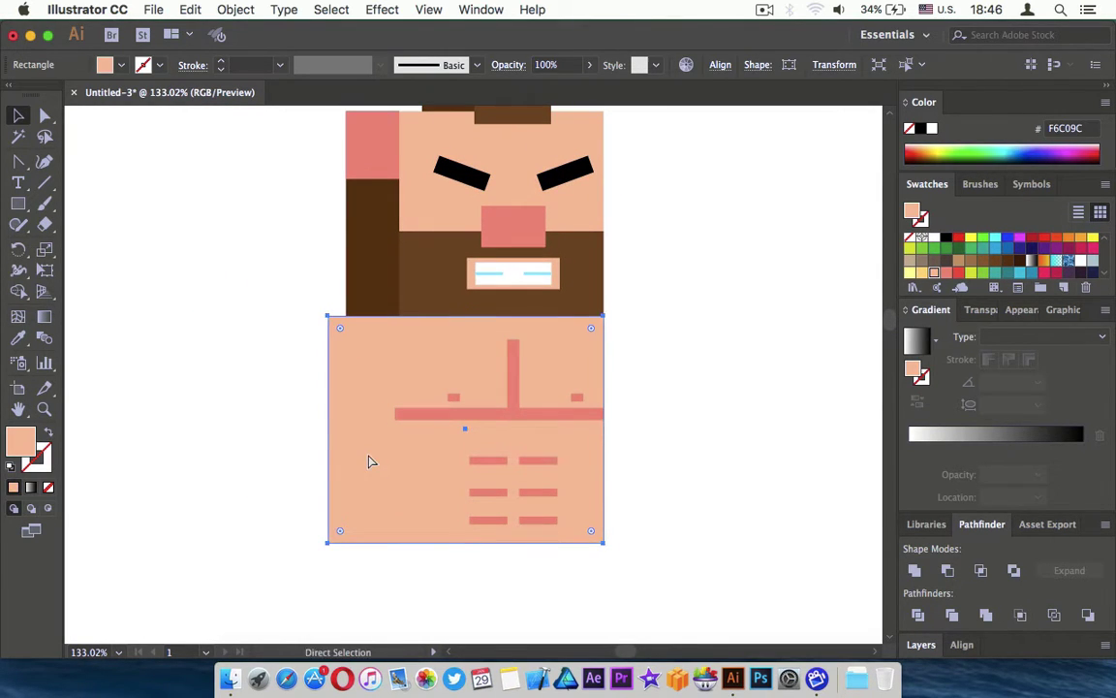
pyautogui.moveTo(583, 434); pyautogui.dragTo(398, 476)
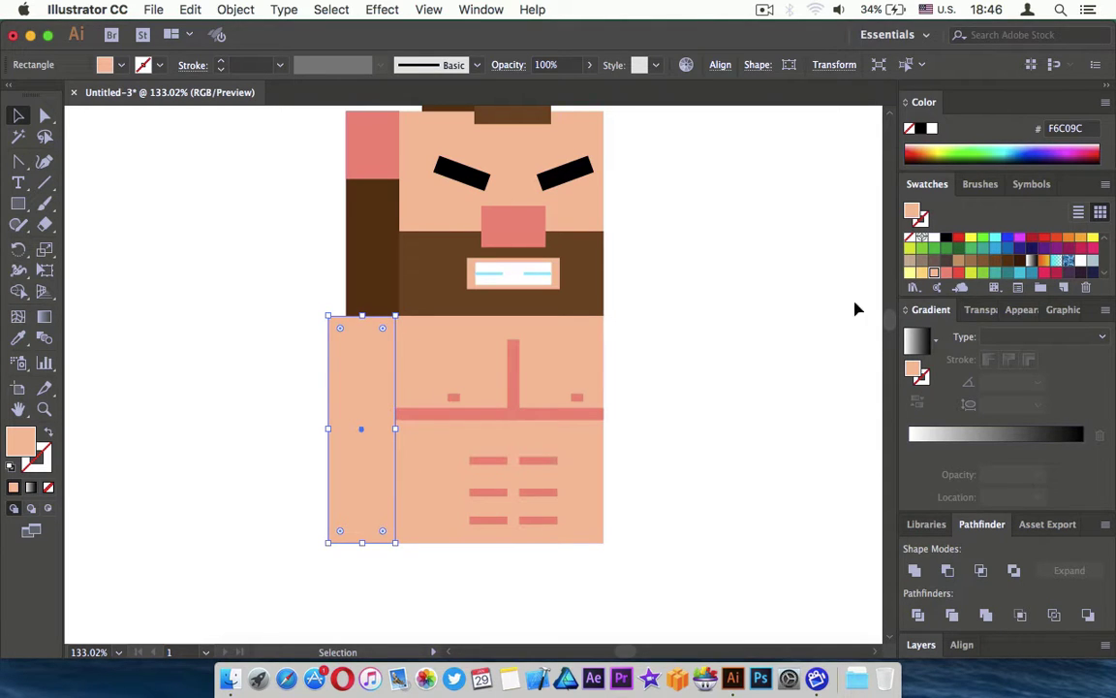
pyautogui.click(948, 274)
pyautogui.click(715, 419)
pyautogui.keyDown('alt'); pyautogui.scroll(-3, 715, 418); pyautogui.keyUp('alt')
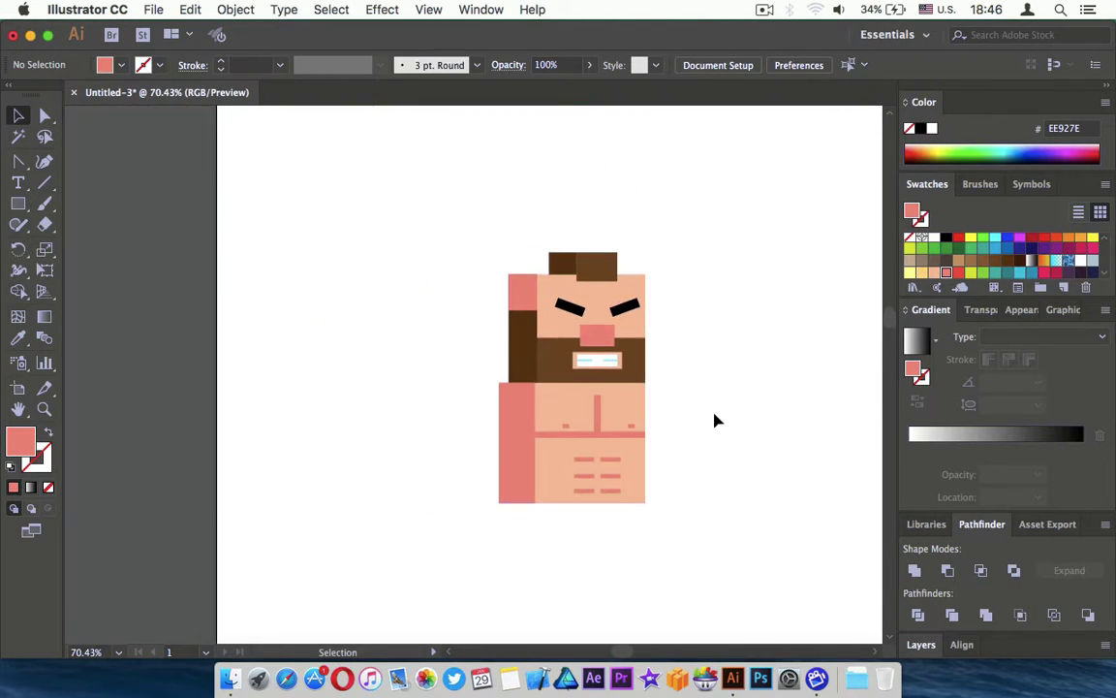
pyautogui.keyDown('alt'); pyautogui.scroll(5, 715, 418); pyautogui.keyUp('alt')
pyautogui.hscroll(-5, 715, 418)
pyautogui.scroll(-3, 715, 419)
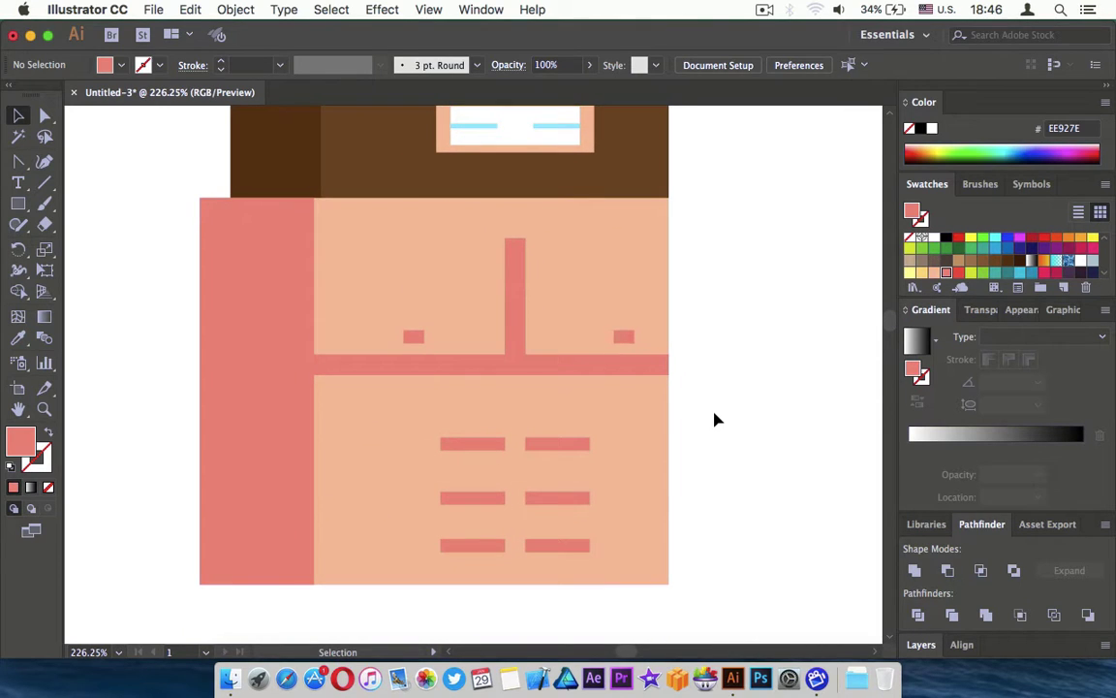
# - Move the torso's left edge to the strip and trim the chest line to start there
pyautogui.click(310, 419)
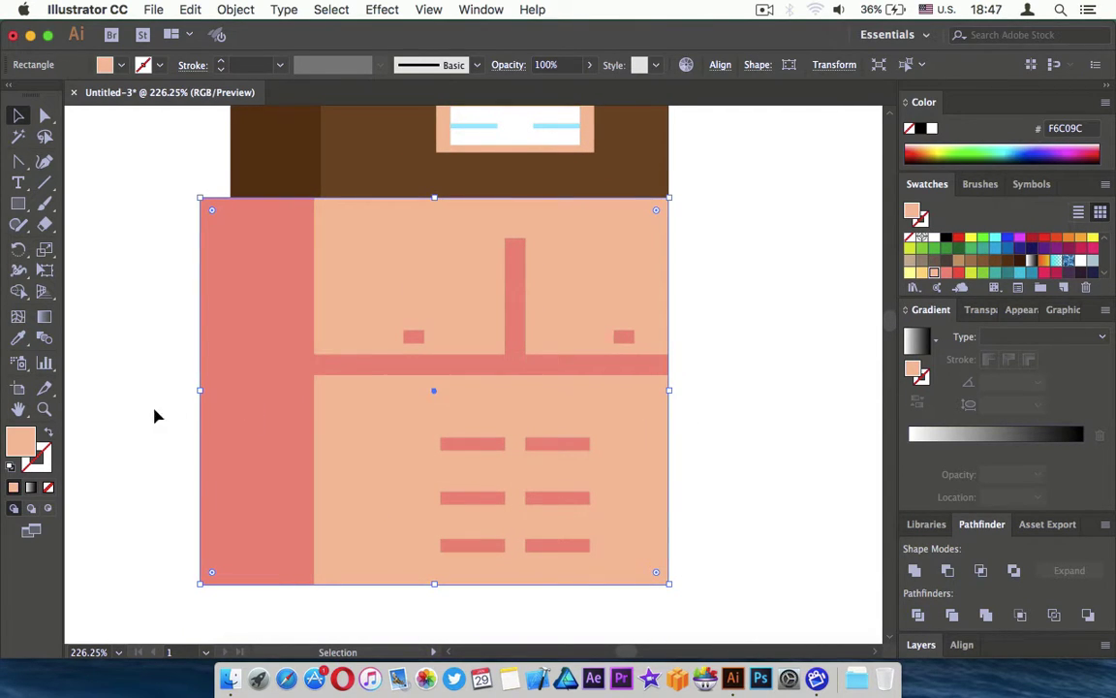
pyautogui.moveTo(201, 390); pyautogui.dragTo(319, 389)
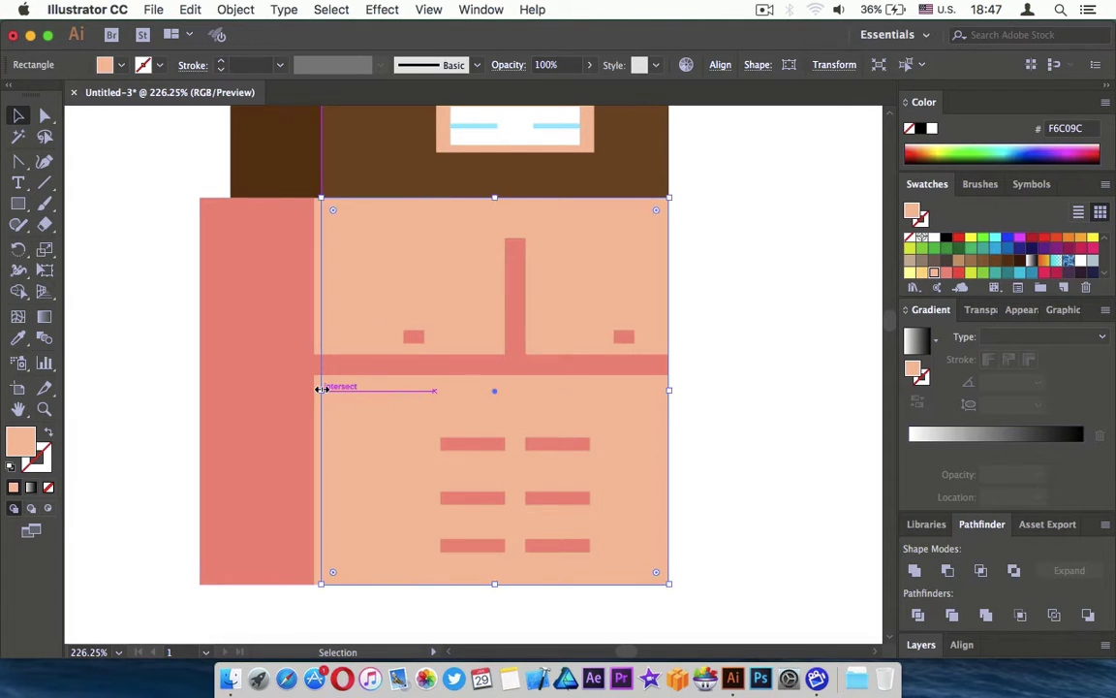
pyautogui.click(327, 366)
pyautogui.scroll(2, 325, 369)
pyautogui.scroll(2, 325, 368)
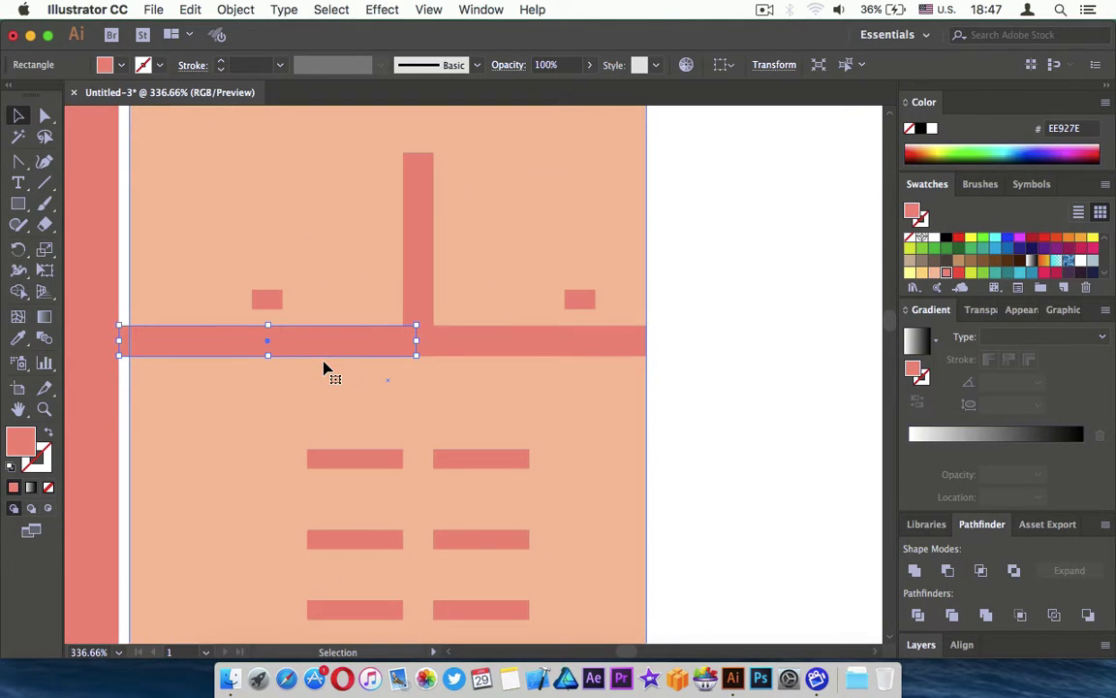
pyautogui.moveTo(119, 339); pyautogui.dragTo(131, 339)
pyautogui.scroll(-4, 130, 340)
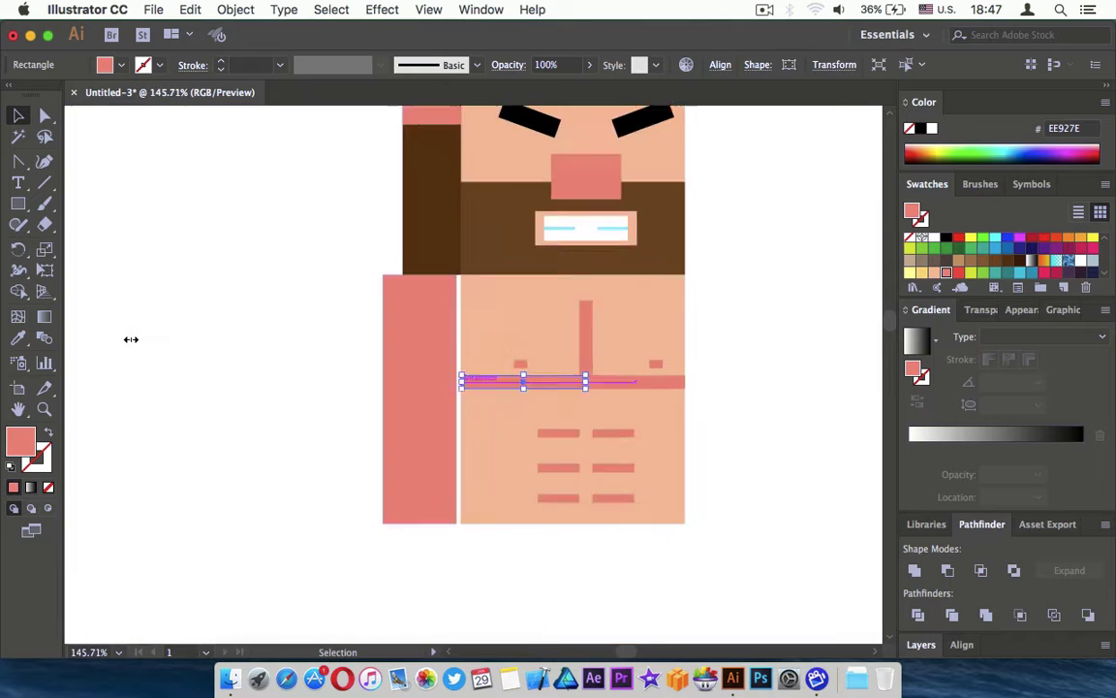
pyautogui.scroll(-2, 131, 340)
pyautogui.scroll(2, 398, 393)
pyautogui.scroll(3, 398, 398)
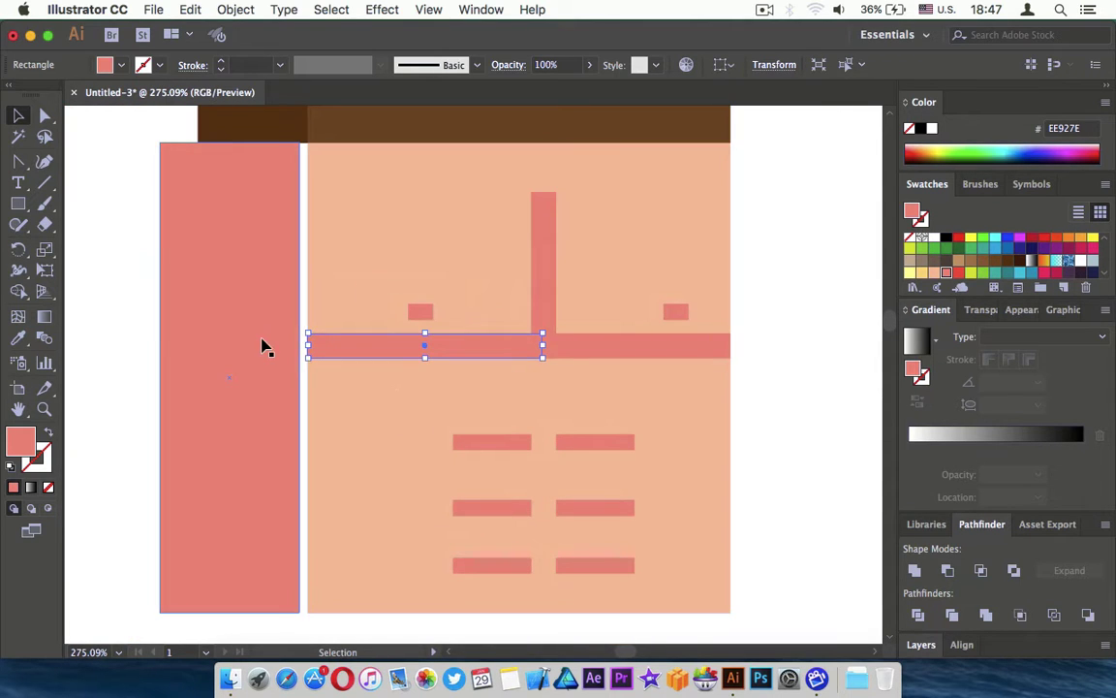
# - Close the gap between strip and torso and align the strip's left edge with the beard
pyautogui.click(265, 347)
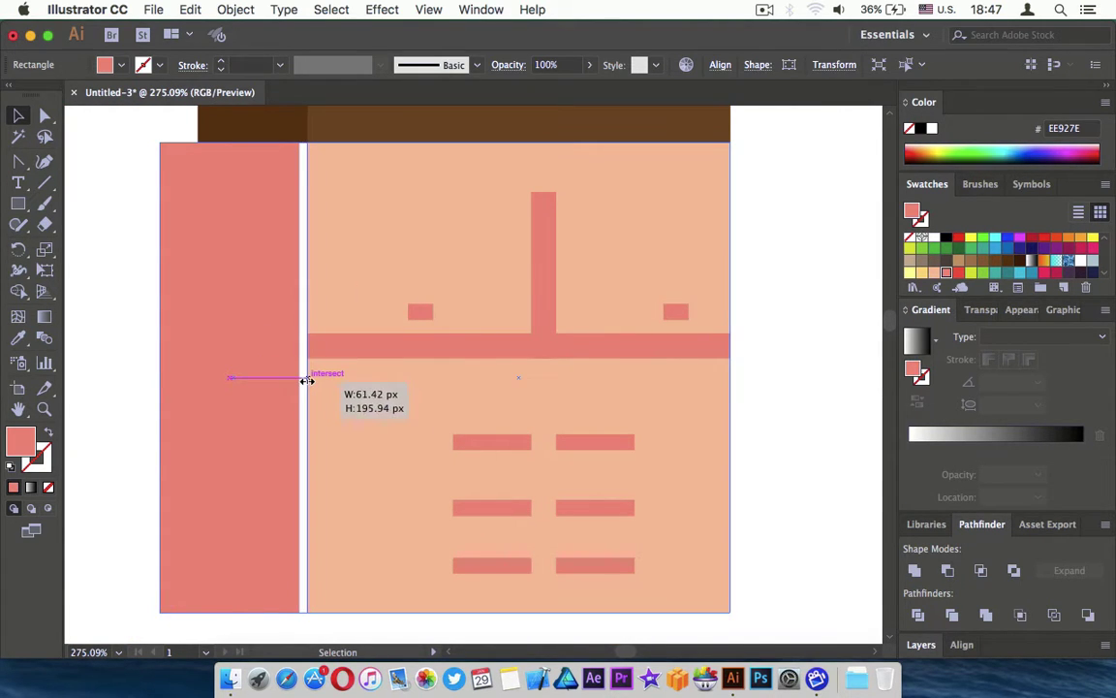
pyautogui.moveTo(304, 380); pyautogui.dragTo(308, 380)
pyautogui.moveTo(160, 376); pyautogui.dragTo(199, 378)
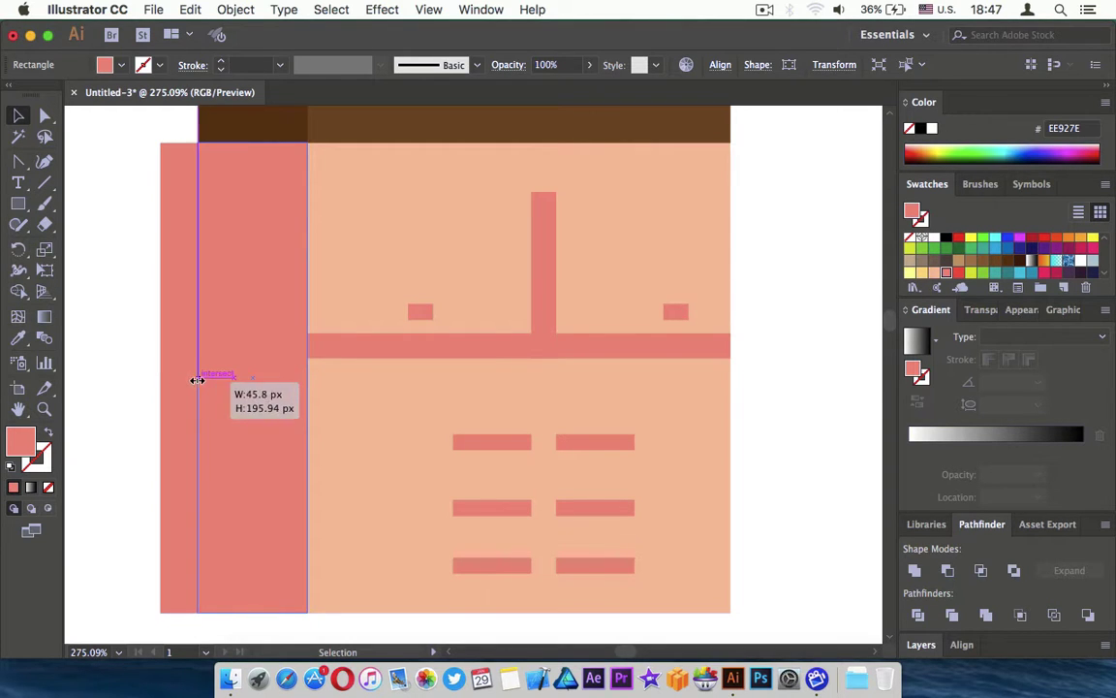
pyautogui.click(142, 337)
pyautogui.scroll(-4, 142, 336)
pyautogui.scroll(-3, 142, 336)
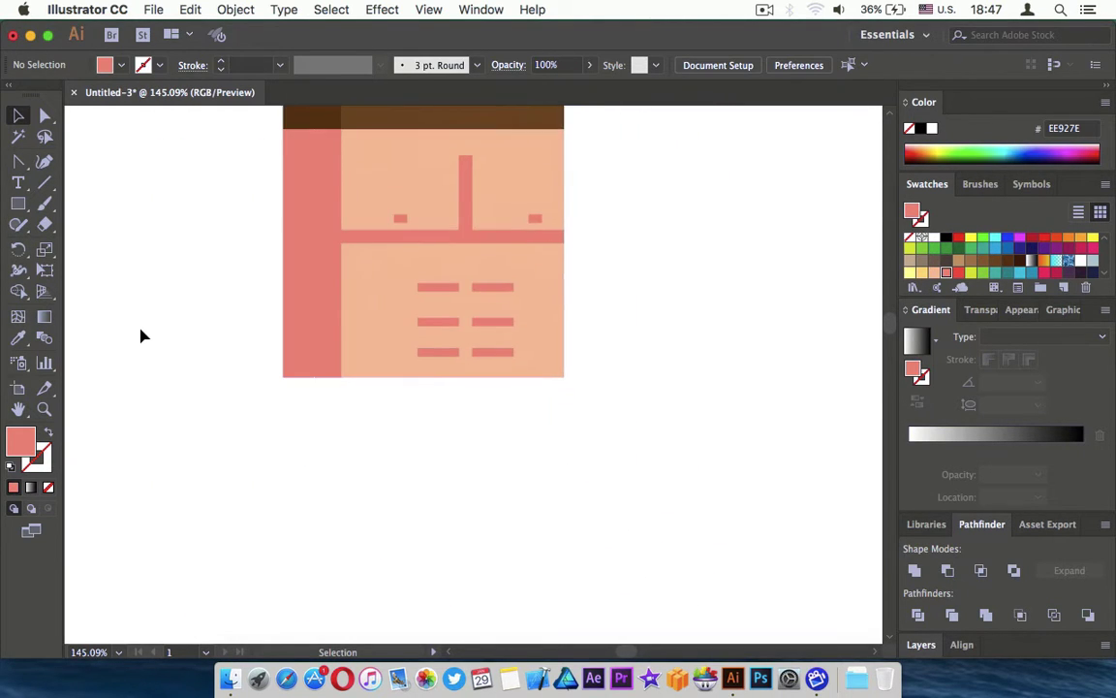
pyautogui.scroll(3, 368, 456)
pyautogui.scroll(2, 368, 456)
pyautogui.scroll(3, 368, 456)
pyautogui.scroll(-3, 368, 455)
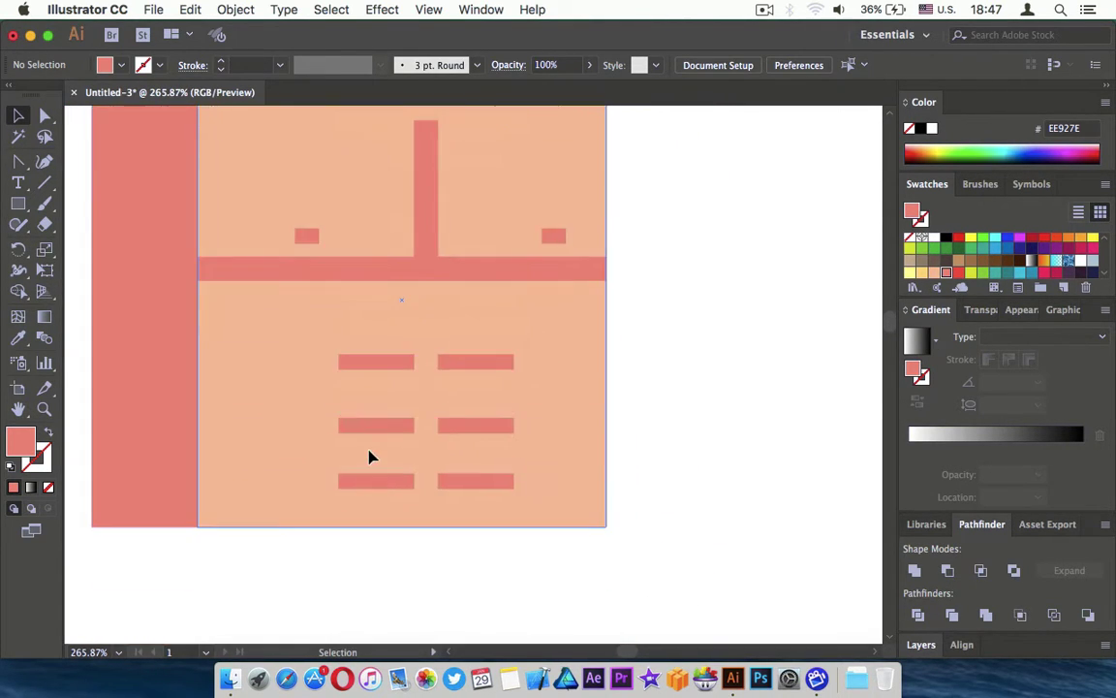
pyautogui.scroll(-3, 369, 456)
# - Marquee-select the torso and drag its bottom edge up to shorten it
pyautogui.moveTo(301, 311); pyautogui.dragTo(637, 563)
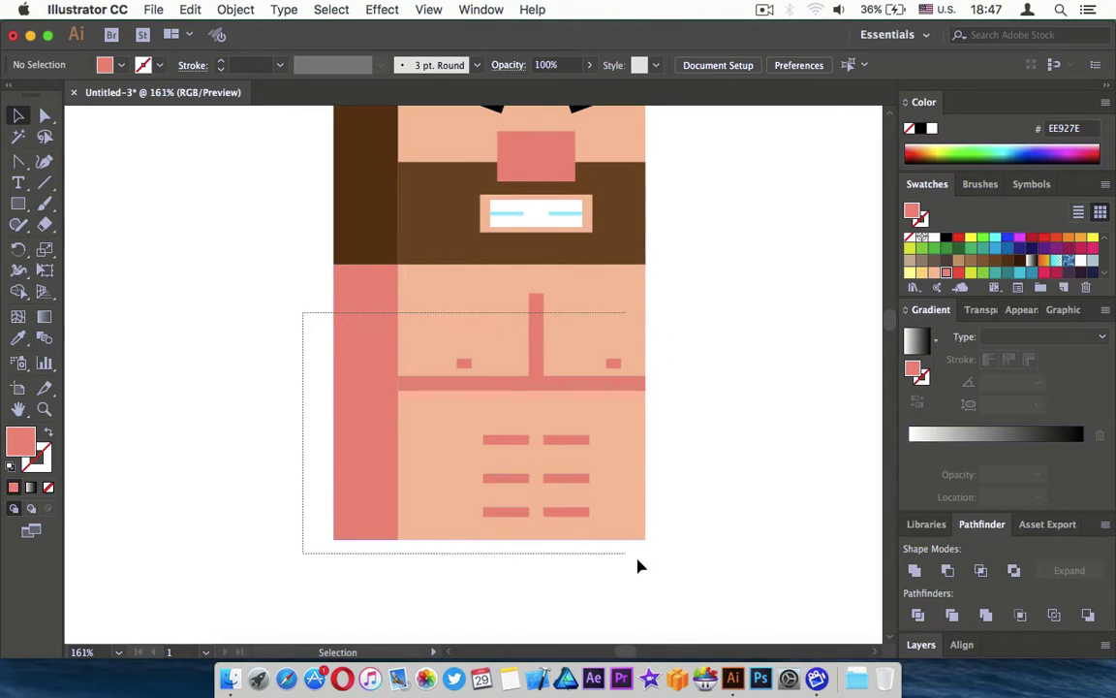
pyautogui.moveTo(489, 541); pyautogui.dragTo(496, 463)
pyautogui.click(503, 563)
# - Copy the torso rectangles below the torso and shorten them into a thin band
pyautogui.scroll(-1, 503, 563)
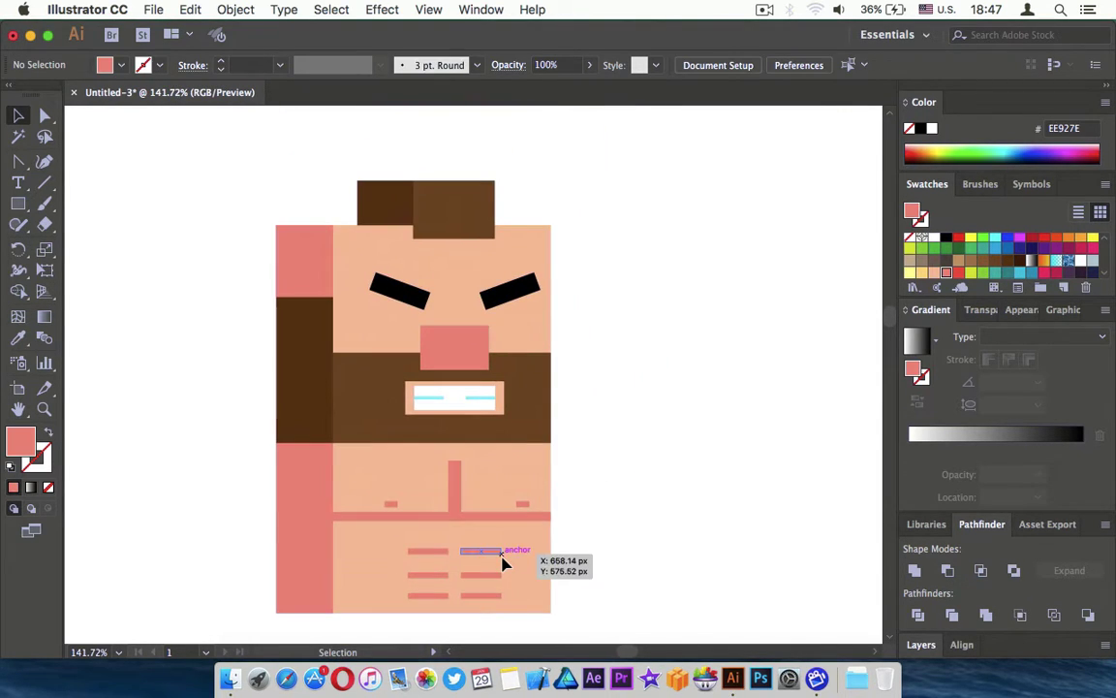
pyautogui.scroll(-3, 503, 563)
pyautogui.scroll(3, 502, 563)
pyautogui.hscroll(-3, 224, 406)
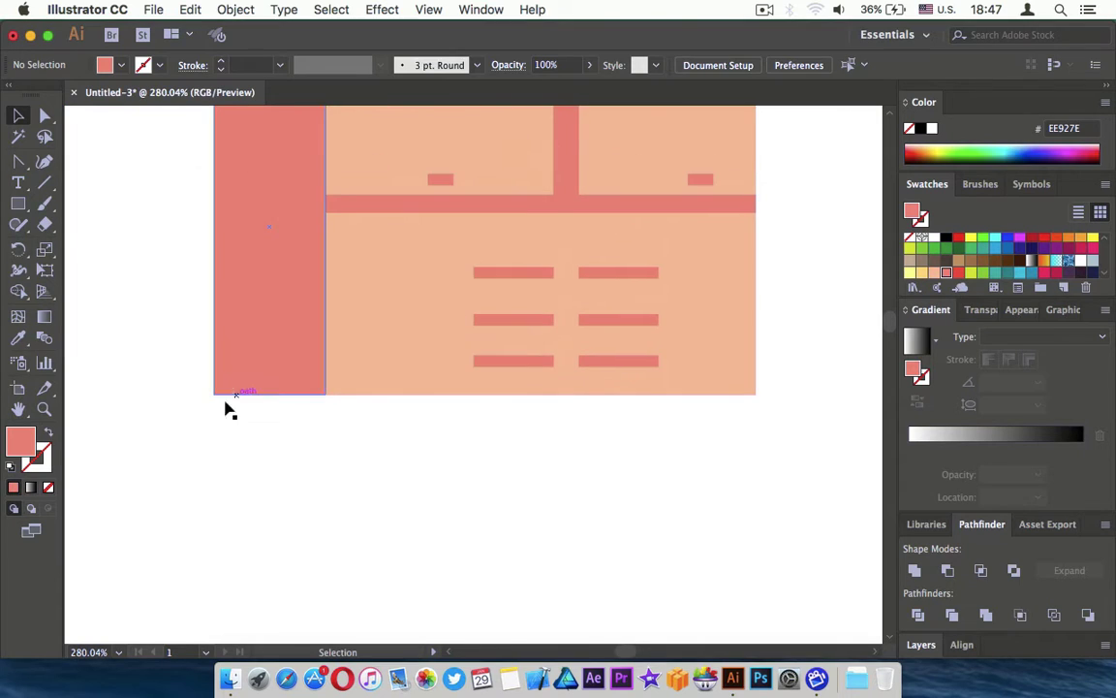
pyautogui.moveTo(241, 479); pyautogui.dragTo(347, 375)
pyautogui.scroll(-2, 347, 375)
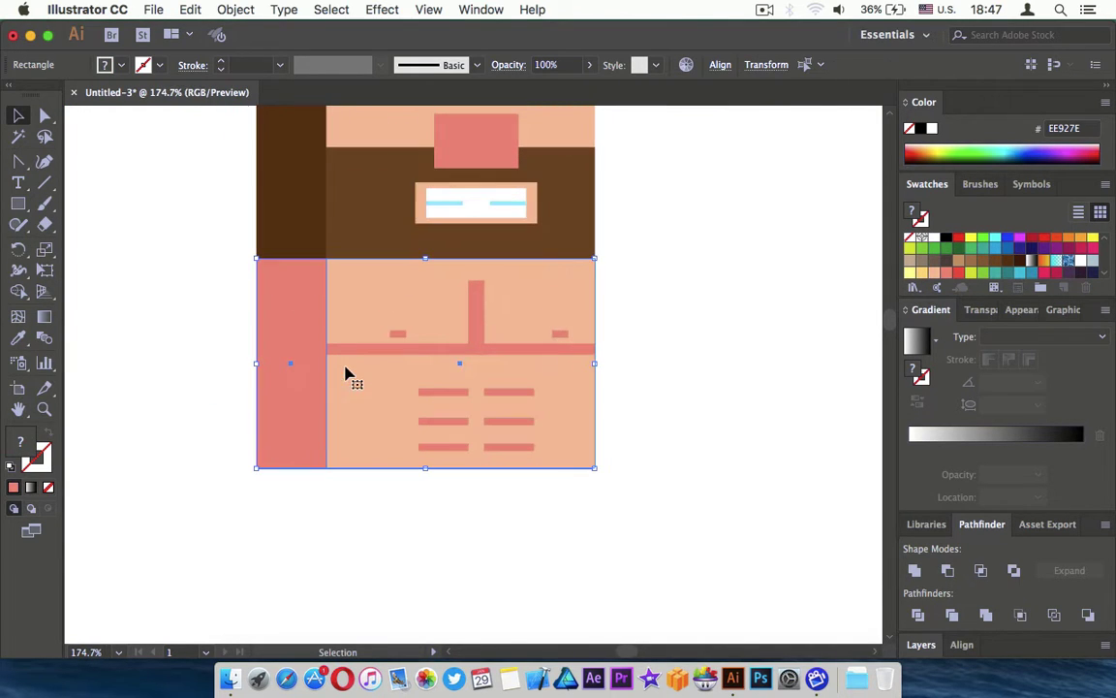
pyautogui.moveTo(431, 260); pyautogui.dragTo(439, 529)
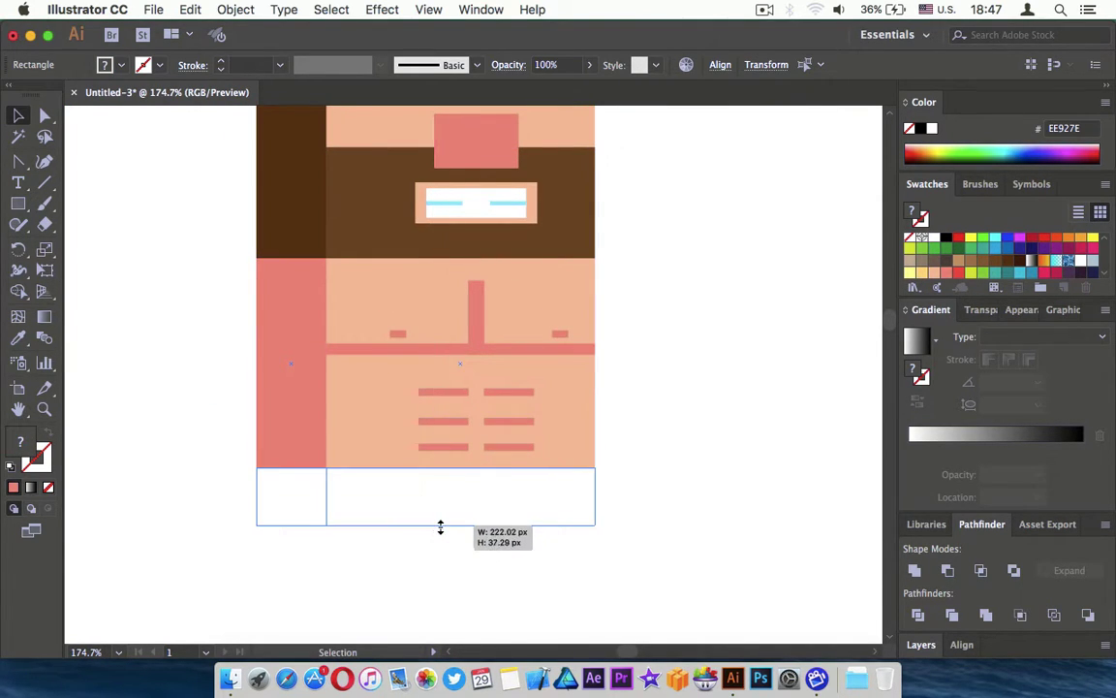
pyautogui.scroll(2, 441, 552)
pyautogui.scroll(2, 441, 552)
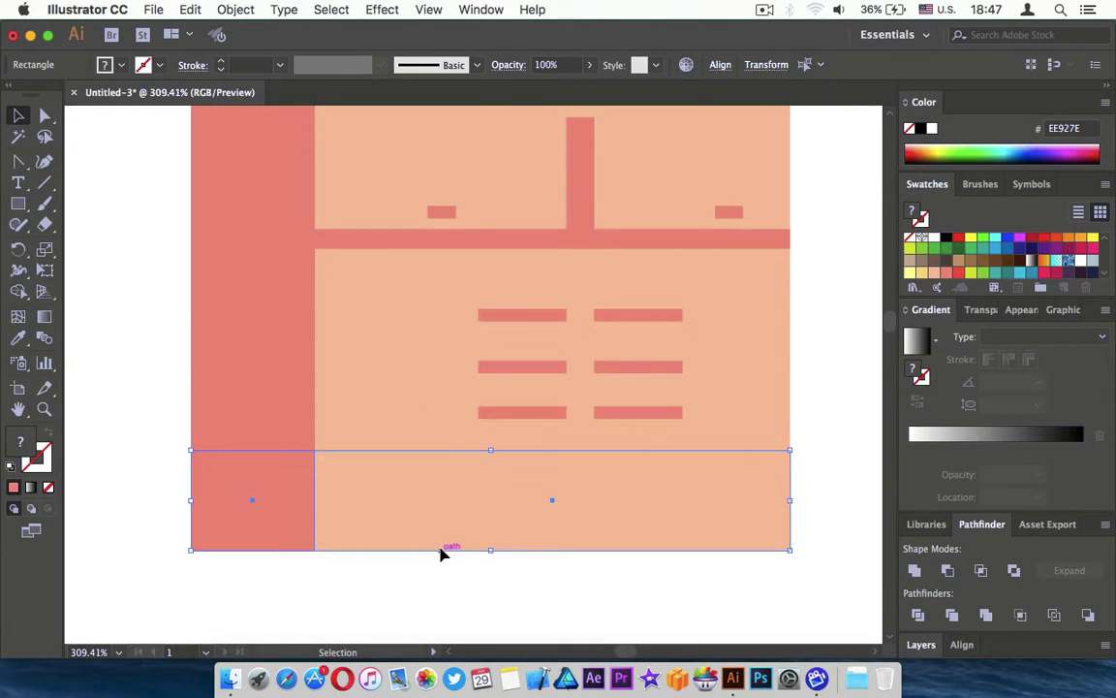
pyautogui.moveTo(489, 553); pyautogui.dragTo(488, 536)
pyautogui.scroll(-3, 492, 538)
pyautogui.scroll(5, 489, 541)
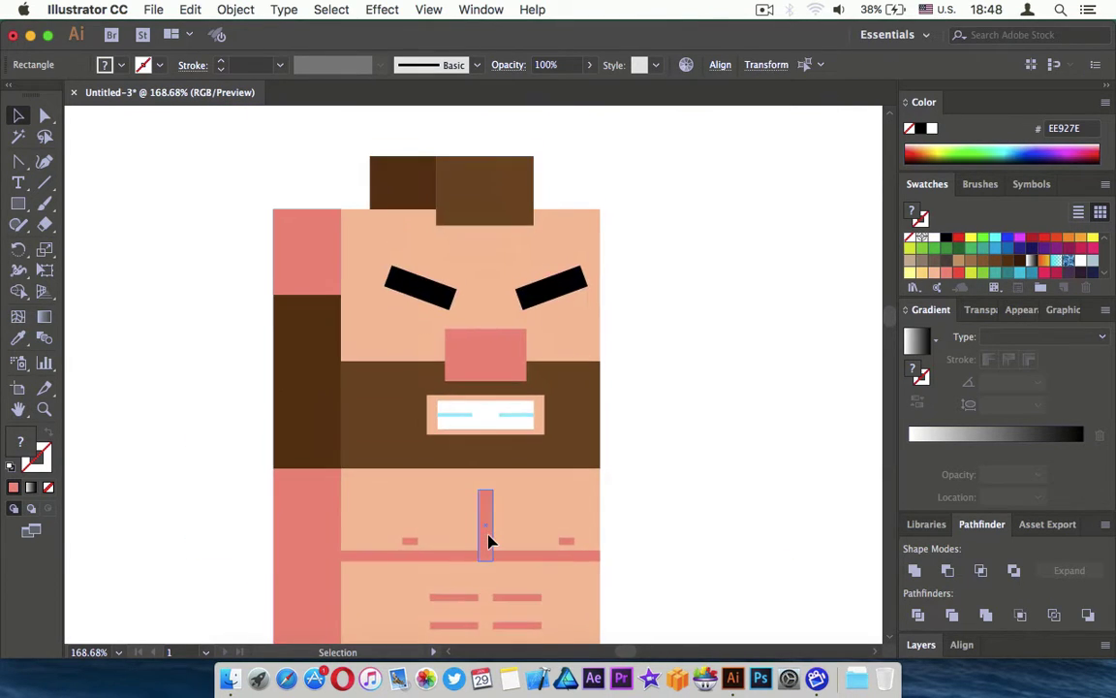
pyautogui.scroll(-5, 491, 541)
pyautogui.scroll(-1, 423, 526)
pyautogui.scroll(3, 424, 523)
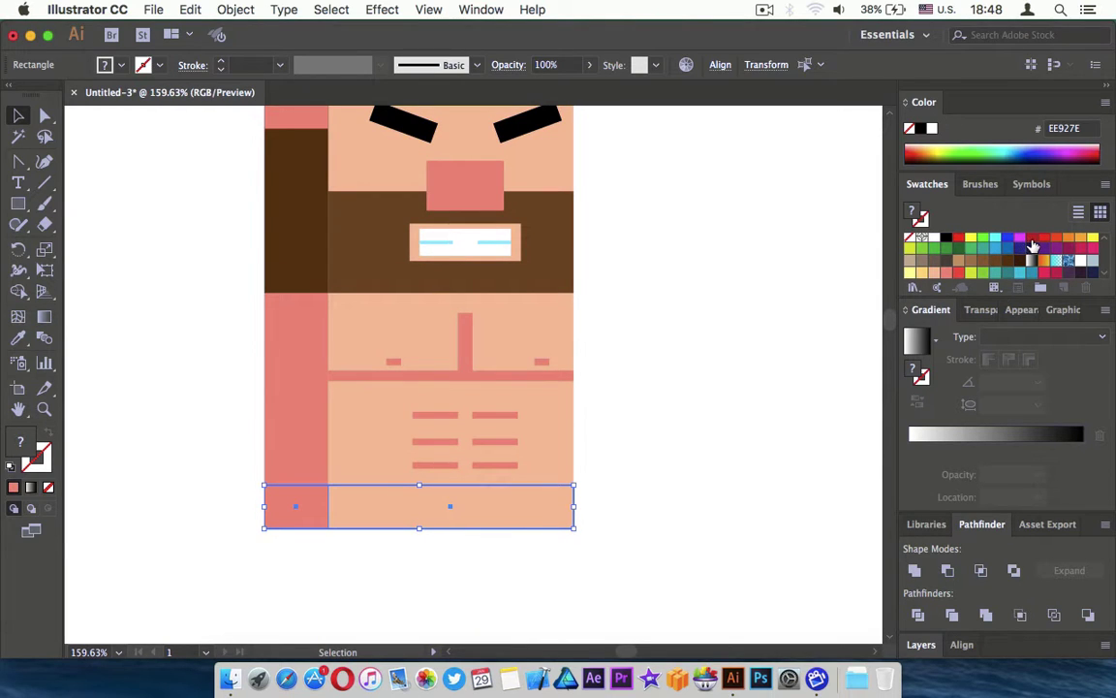
# - Fill the band red from Swatches, with a darker red on its left section
pyautogui.click(957, 239)
pyautogui.click(651, 393)
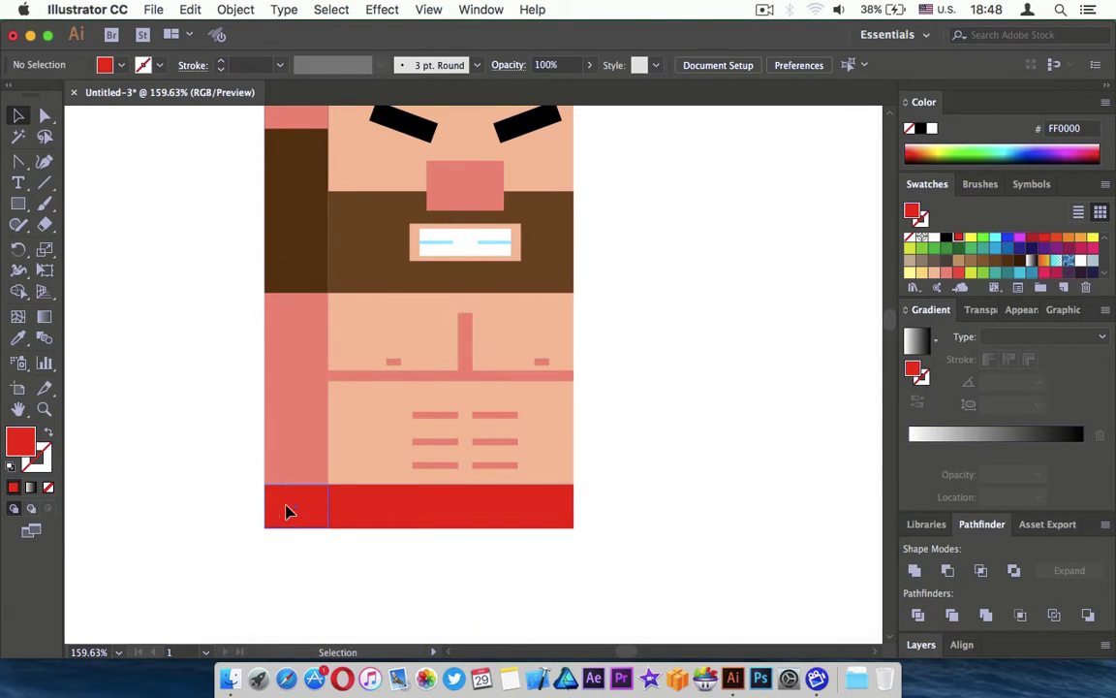
pyautogui.click(289, 512)
pyautogui.click(1032, 238)
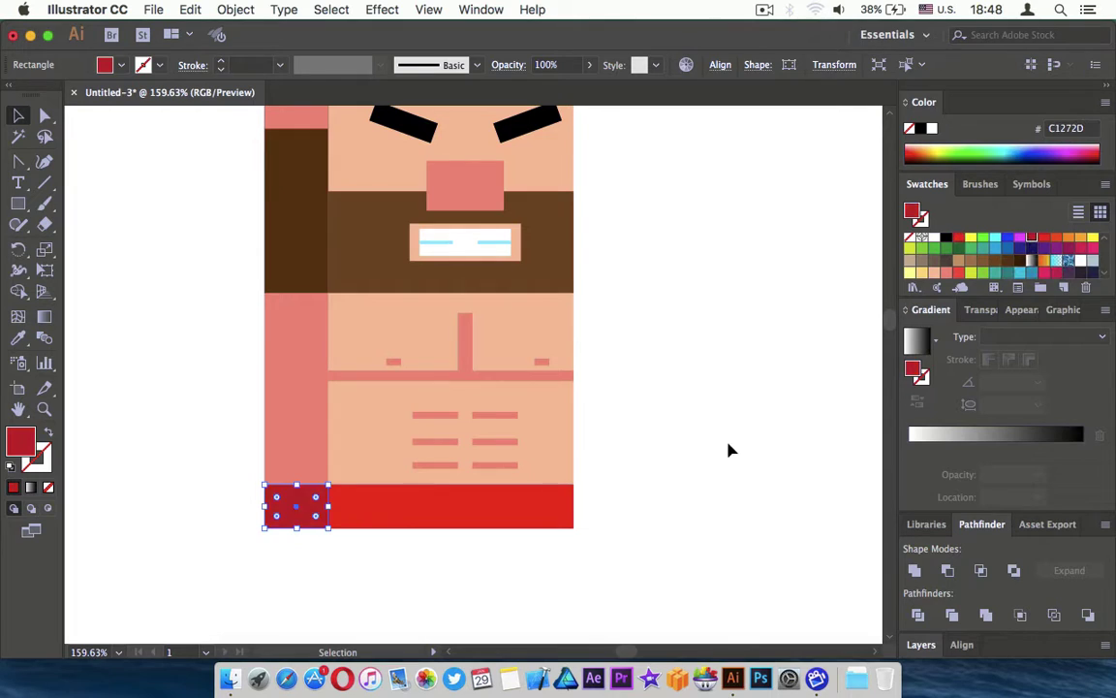
pyautogui.click(729, 450)
pyautogui.scroll(-4, 730, 450)
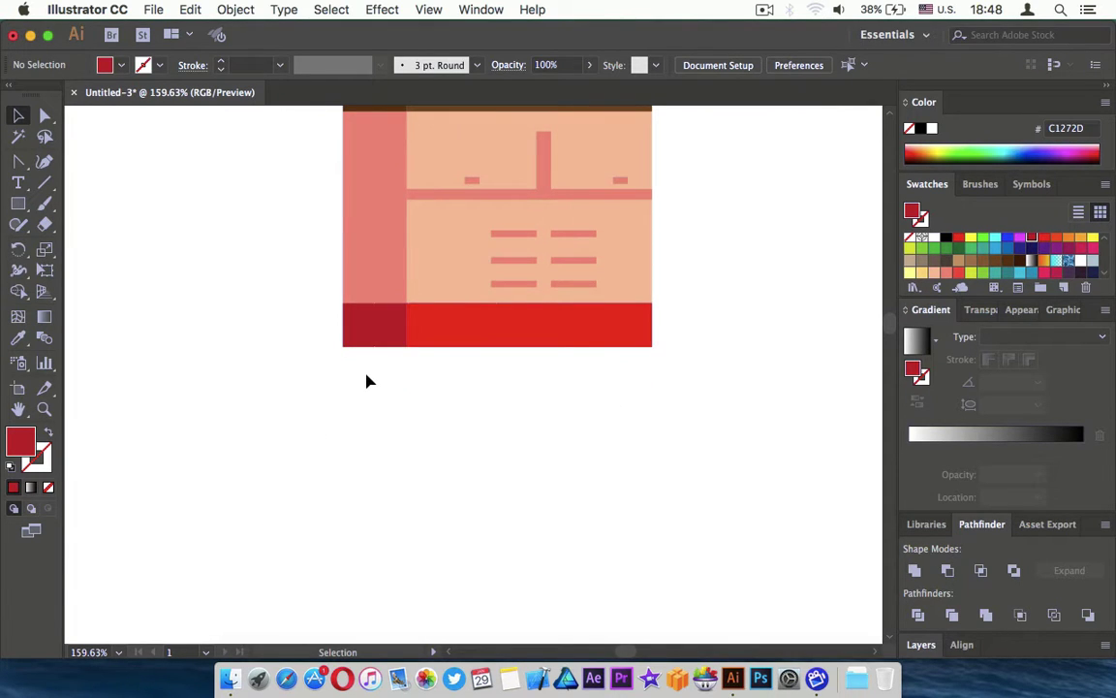
# - Copy the torso and pink strip below the shorts, then shorten and narrow them into a leg
pyautogui.click(433, 266)
pyautogui.scroll(3, 433, 267)
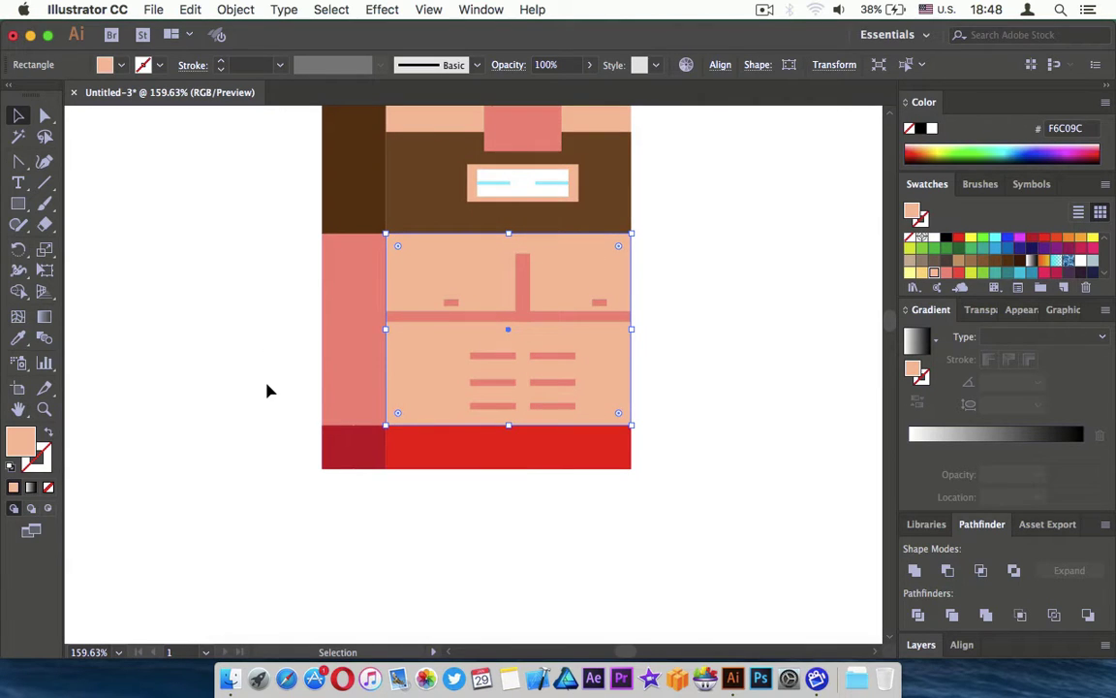
pyautogui.moveTo(419, 379); pyautogui.dragTo(449, 588)
pyautogui.scroll(-3, 262, 483)
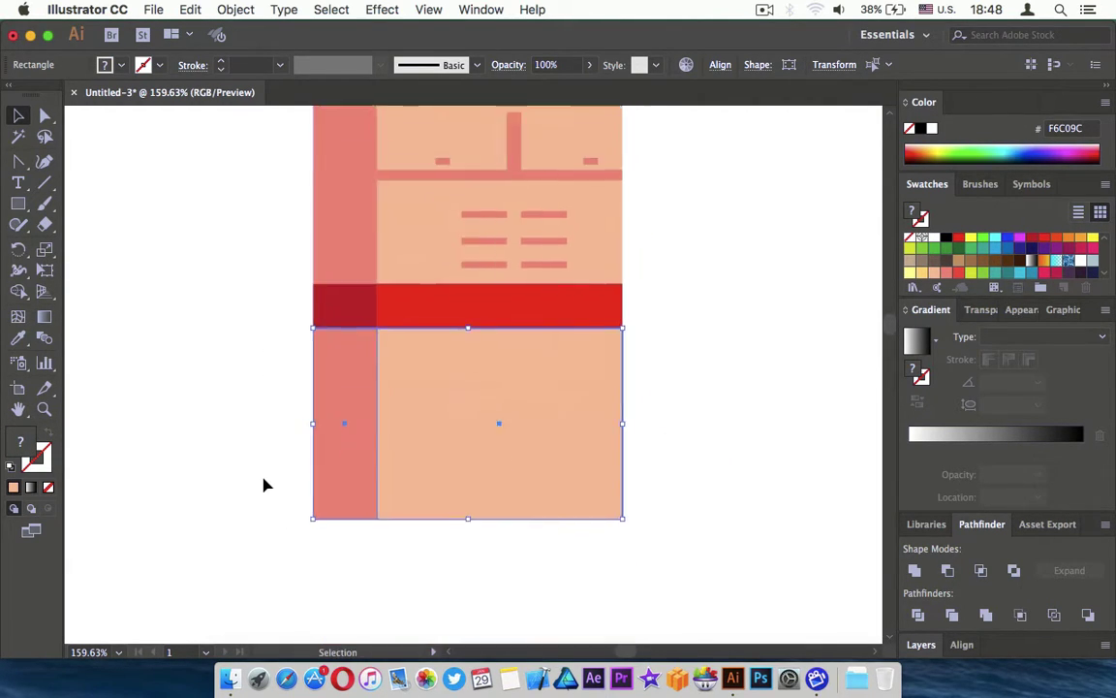
pyautogui.moveTo(469, 515); pyautogui.dragTo(473, 438)
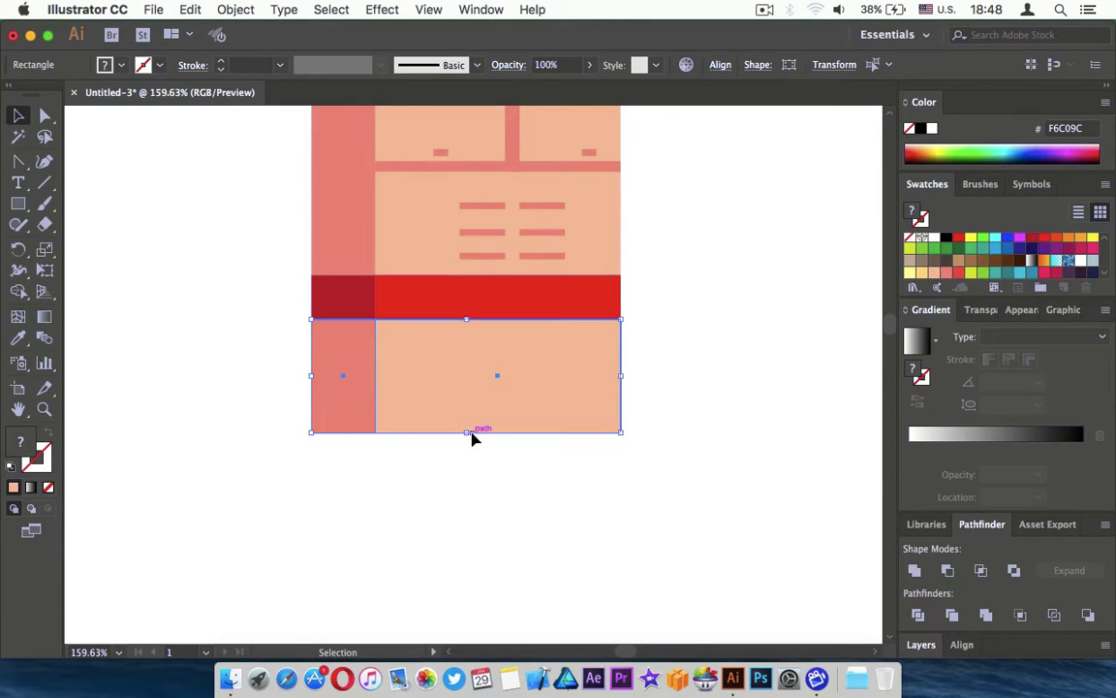
pyautogui.click(472, 438)
pyautogui.scroll(2, 485, 500)
pyautogui.click(482, 495)
pyautogui.press('super+equal')
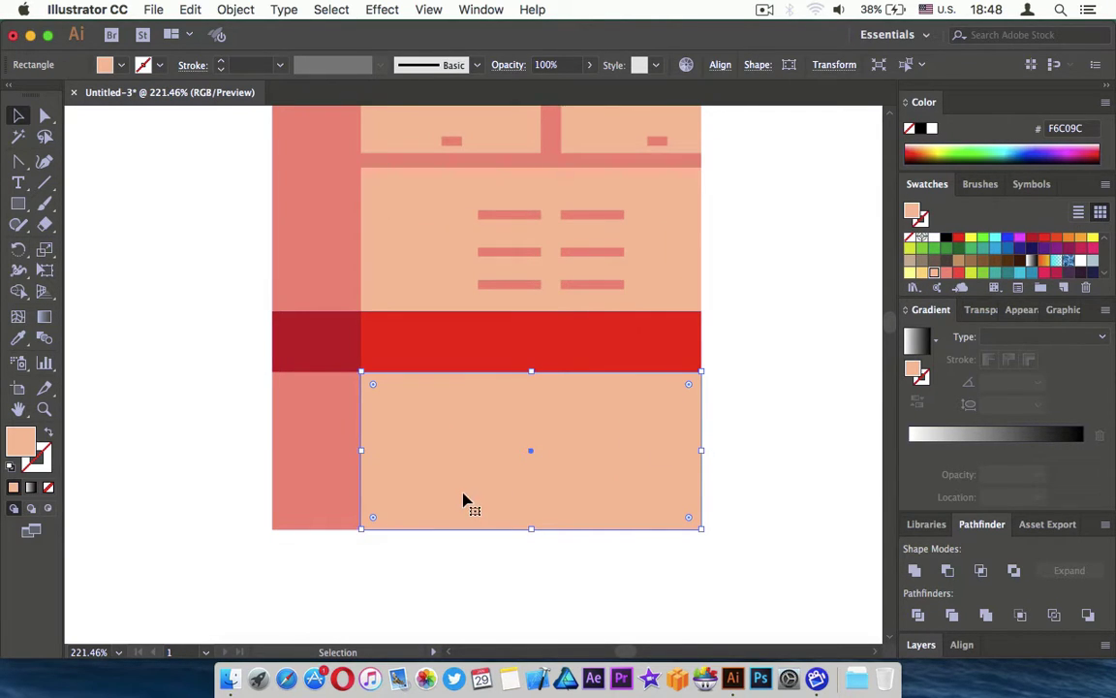
pyautogui.moveTo(704, 448); pyautogui.dragTo(470, 487)
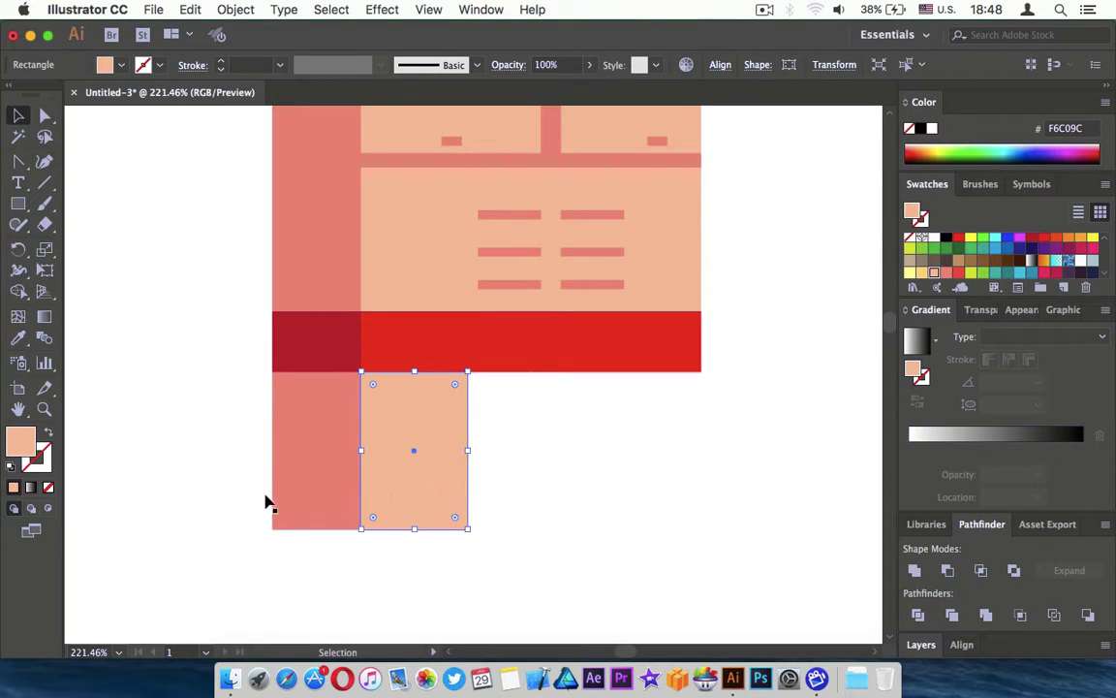
# - Duplicate the leg rectangles to the right as the second leg
pyautogui.moveTo(441, 560); pyautogui.dragTo(442, 560)
pyautogui.moveTo(417, 488); pyautogui.dragTo(650, 488)
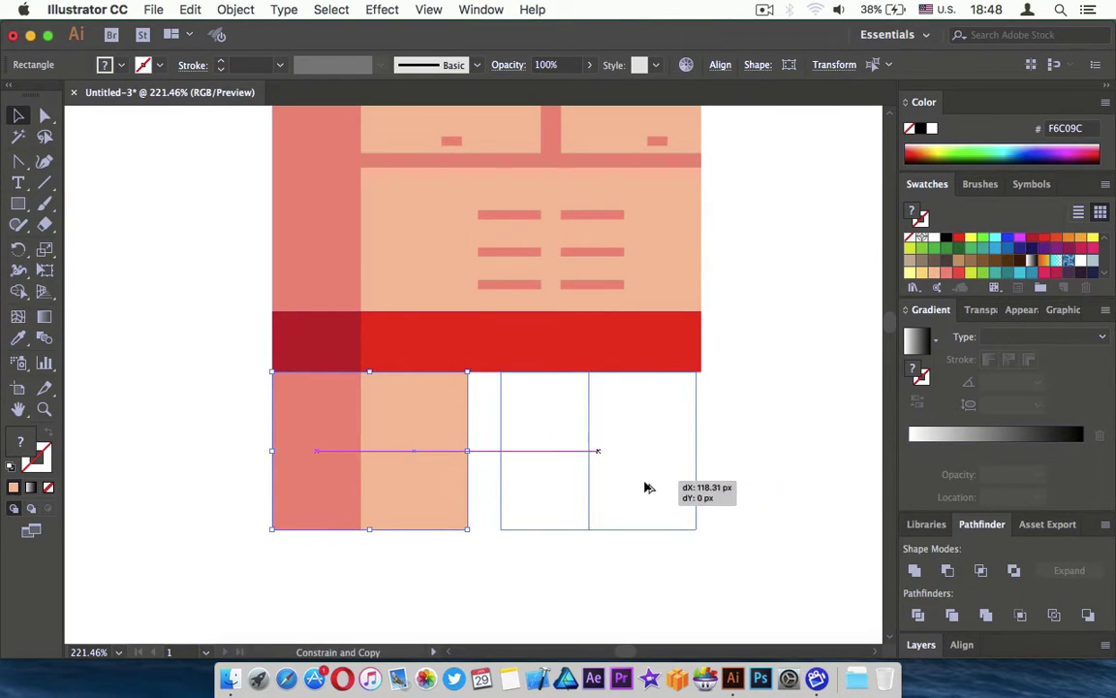
pyautogui.click(750, 368)
pyautogui.scroll(2, 549, 416)
# - Narrow the red shorts piece and extend it down between the legs
pyautogui.click(496, 346)
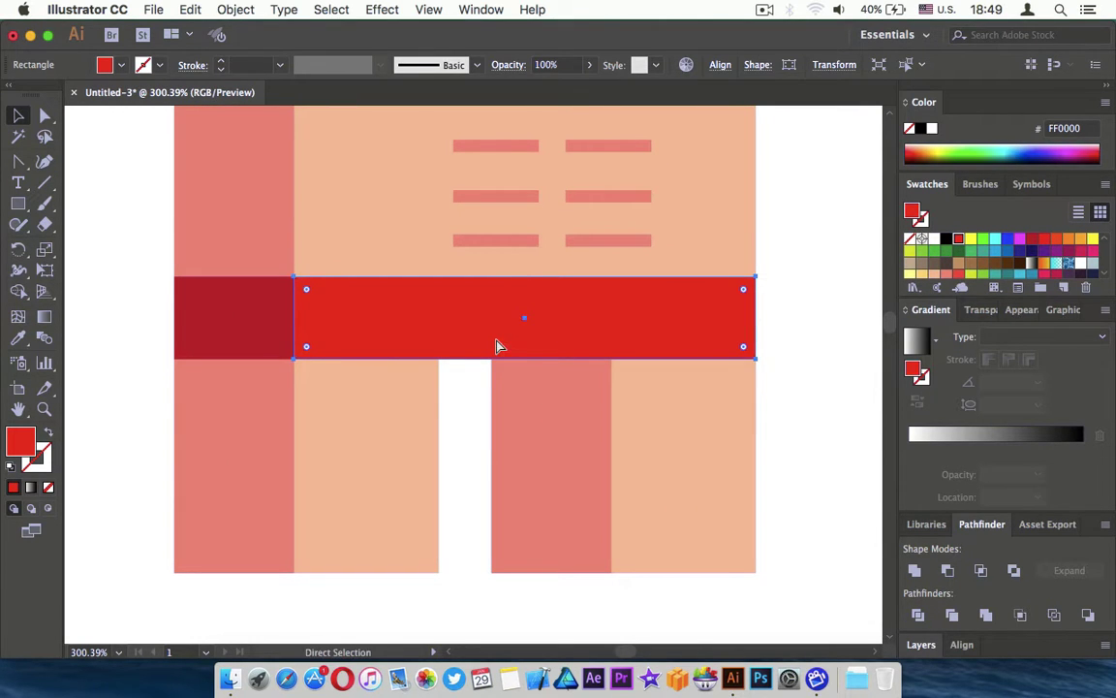
pyautogui.moveTo(755, 330); pyautogui.dragTo(608, 330)
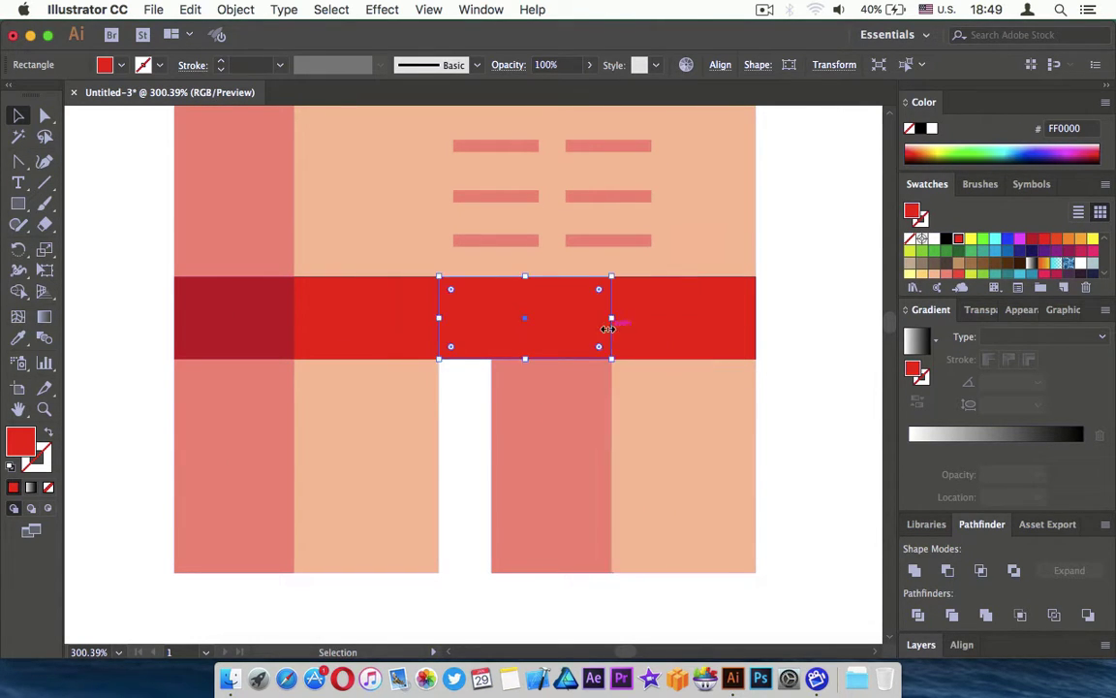
pyautogui.moveTo(523, 358); pyautogui.dragTo(524, 411)
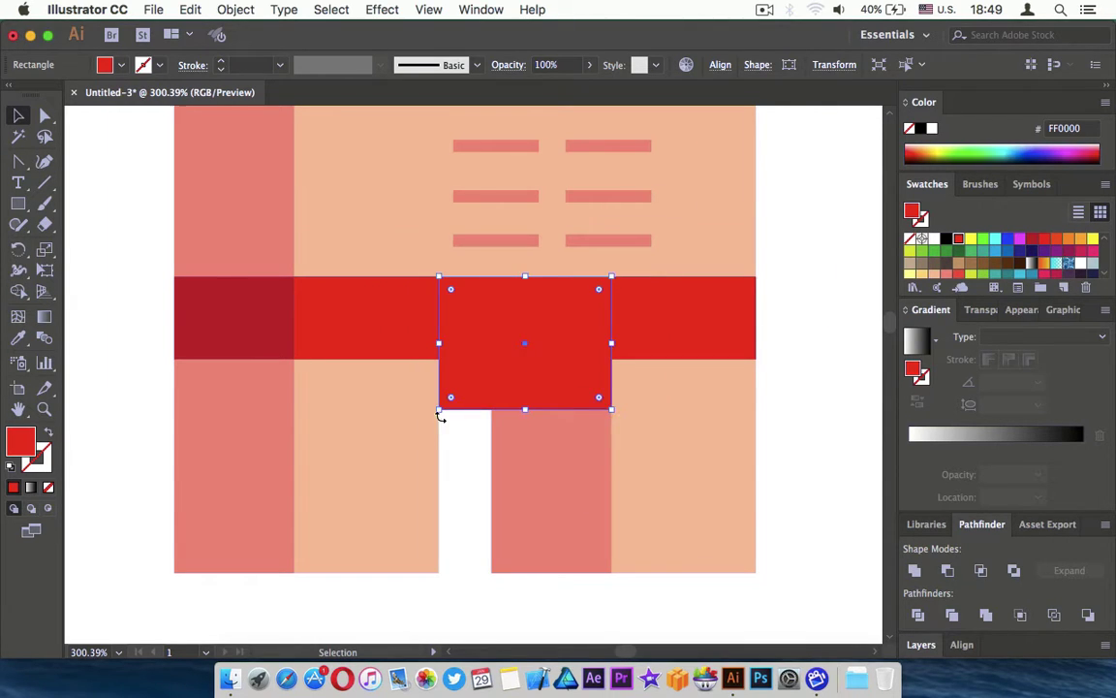
pyautogui.scroll(2, 441, 416)
pyautogui.click(500, 467)
# - Make a dark red copy of the crotch piece to the left and send it to back
pyautogui.click(514, 368)
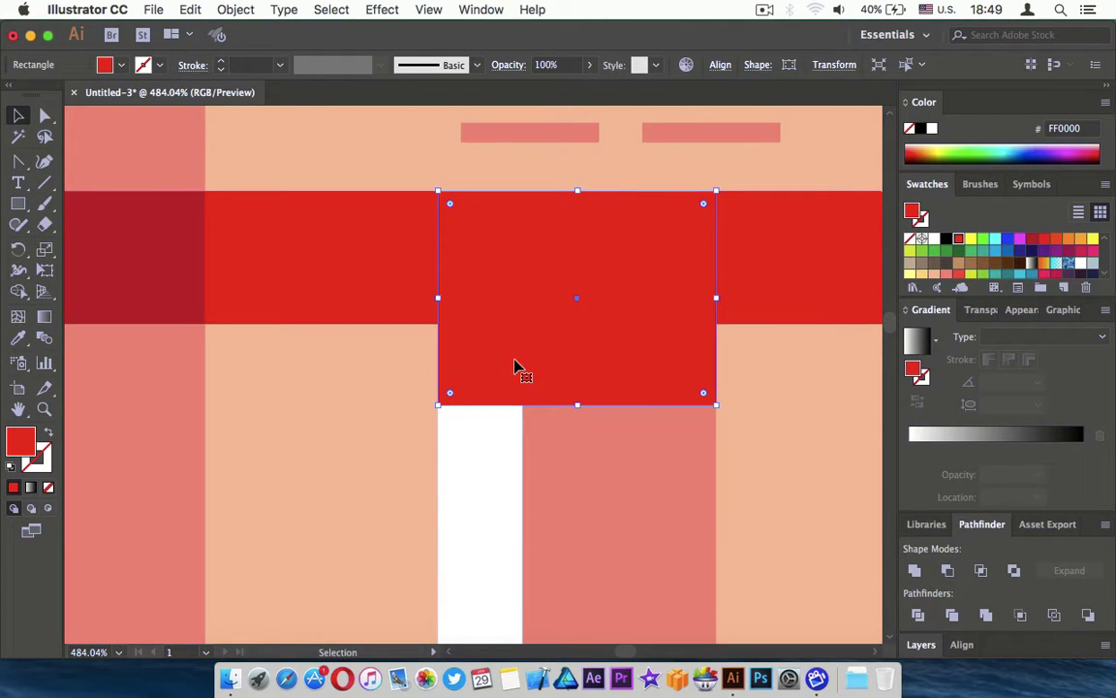
pyautogui.moveTo(514, 369); pyautogui.dragTo(426, 372)
pyautogui.press('i')
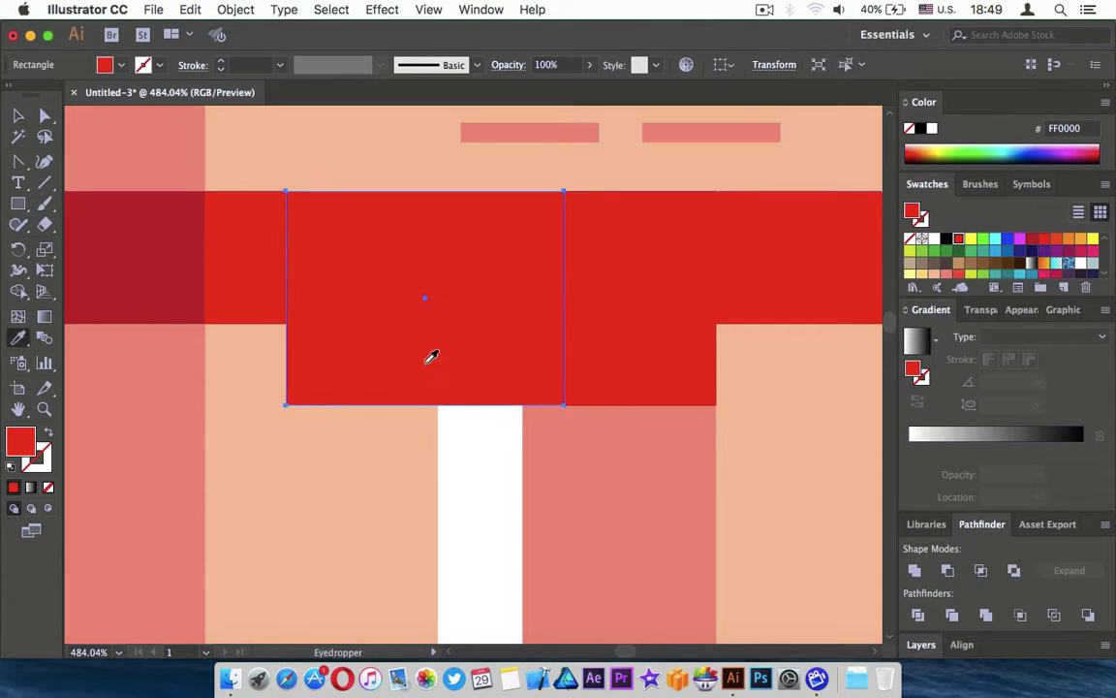
pyautogui.click(144, 272)
pyautogui.press('v')
pyautogui.rightClick(411, 317)
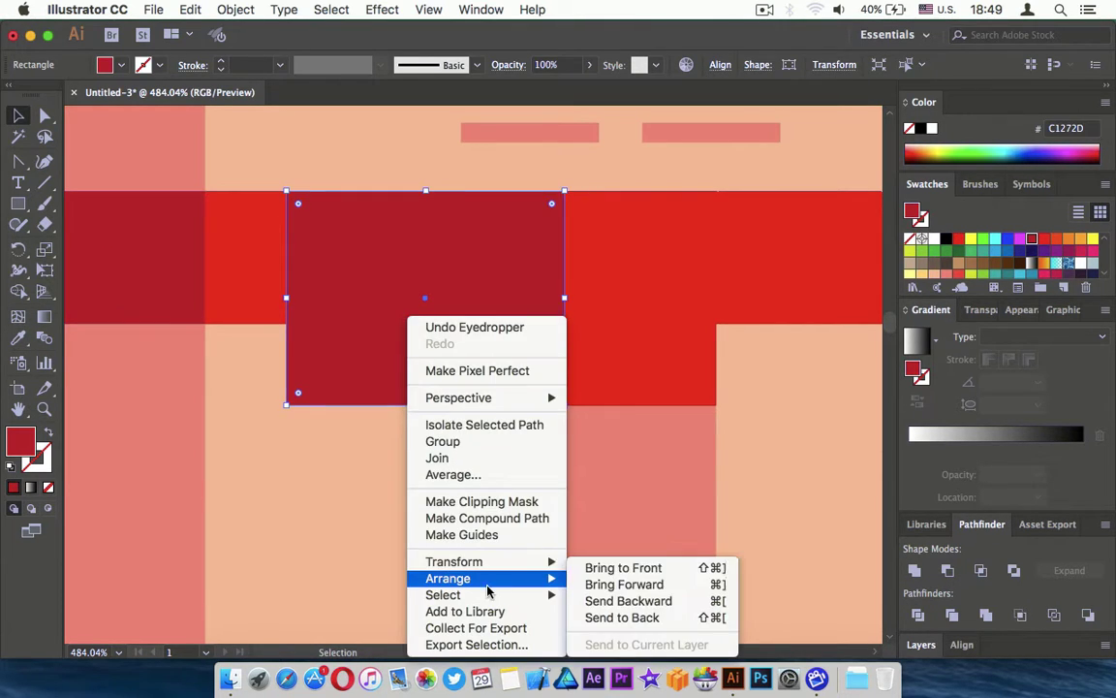
pyautogui.click(622, 617)
pyautogui.scroll(-5, 491, 520)
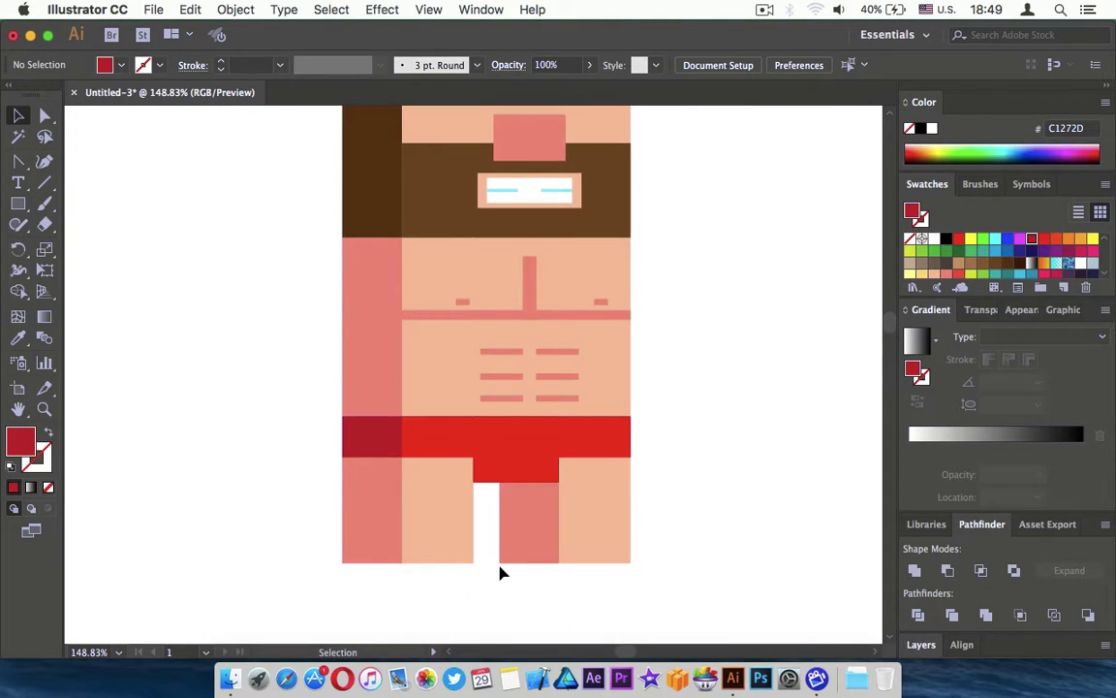
# - Extend the bottom strips under the legs downward to form feet
pyautogui.scroll(-2, 508, 580)
pyautogui.scroll(5, 506, 581)
pyautogui.scroll(2, 349, 568)
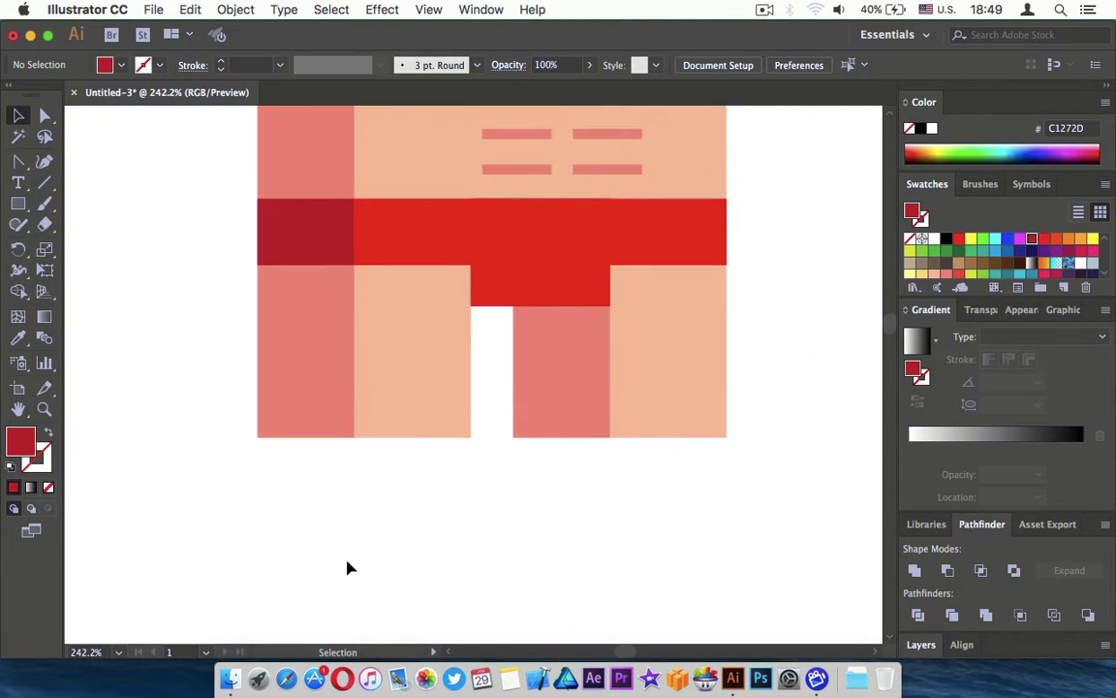
pyautogui.scroll(-1, 315, 527)
pyautogui.scroll(2, 315, 527)
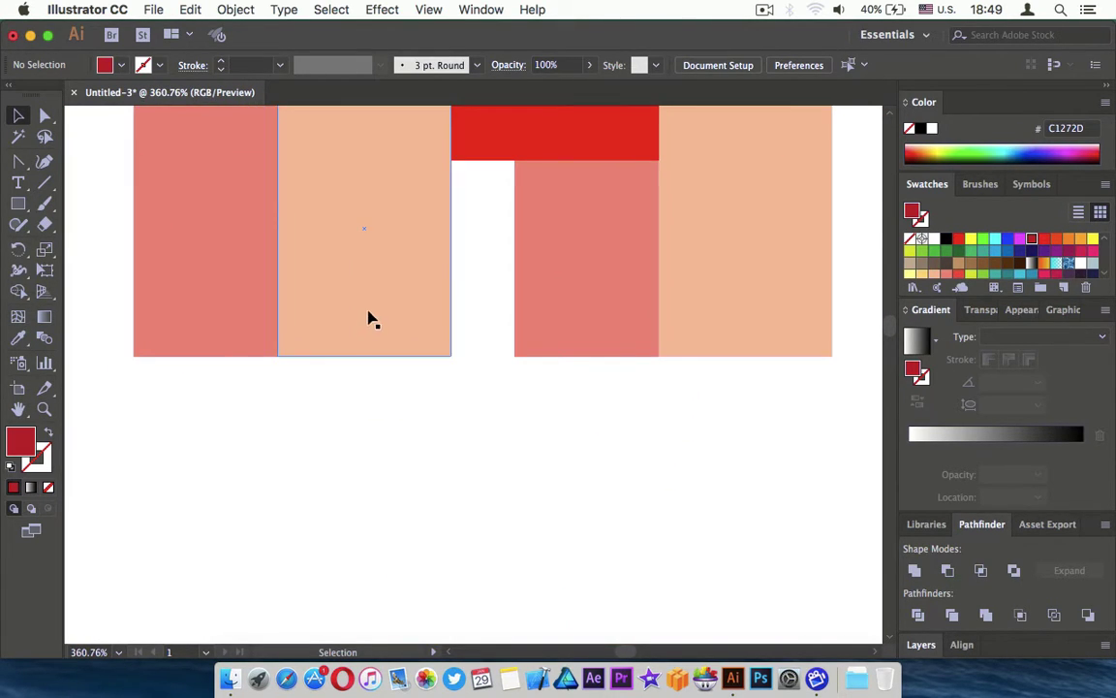
pyautogui.moveTo(188, 405); pyautogui.dragTo(700, 324)
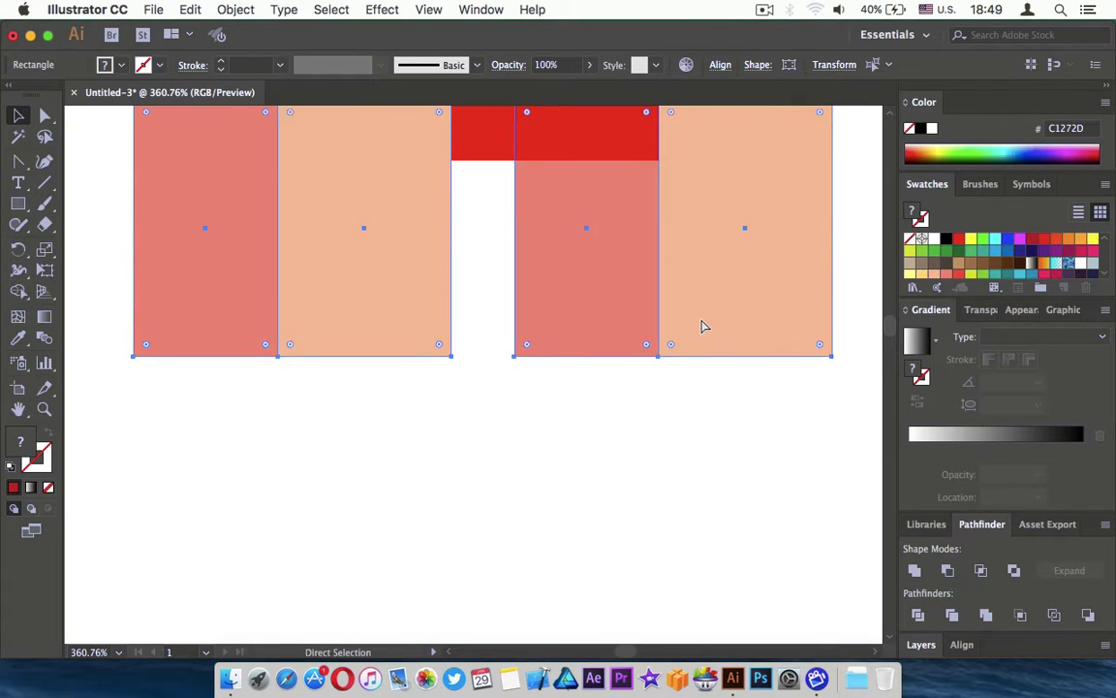
pyautogui.scroll(-1, 699, 326)
pyautogui.moveTo(525, 397); pyautogui.dragTo(580, 438)
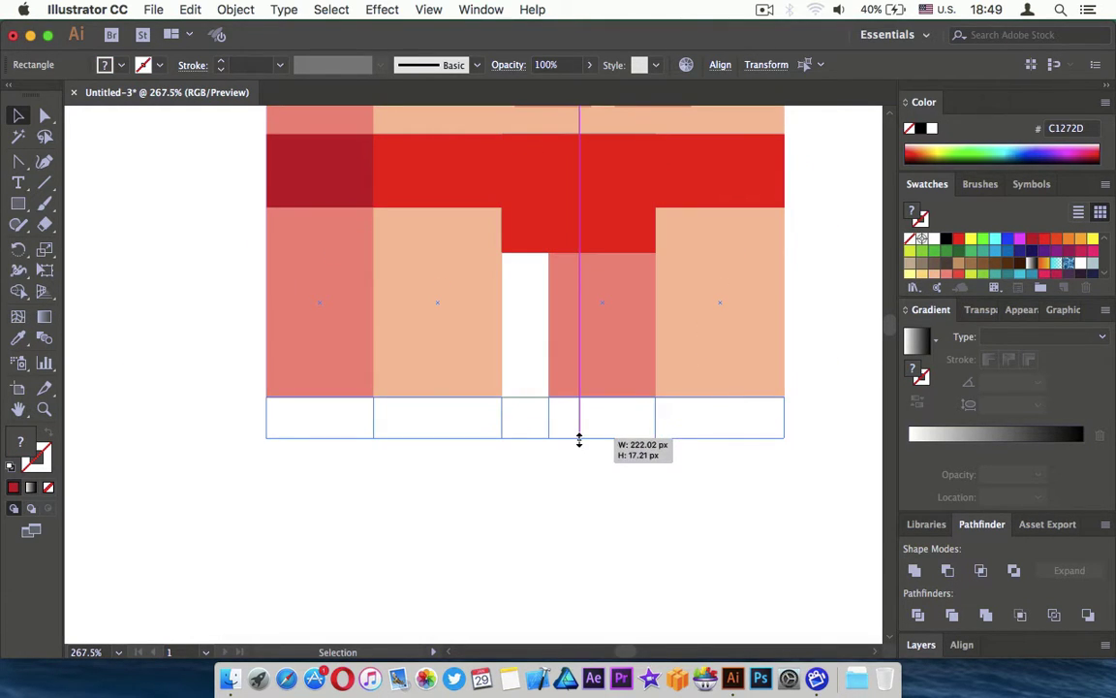
pyautogui.click(475, 509)
# - Stretch the left foot's peach and salmon strips out to the right
pyautogui.click(442, 436)
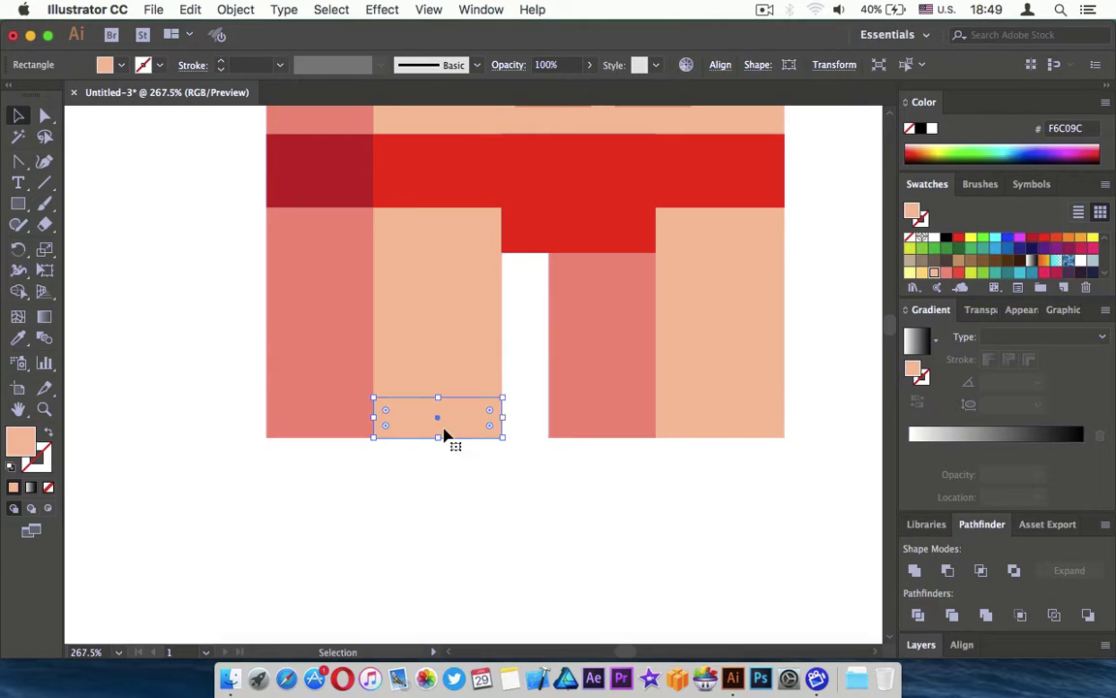
pyautogui.keyDown('shift'); pyautogui.click(345, 436); pyautogui.keyUp('shift')
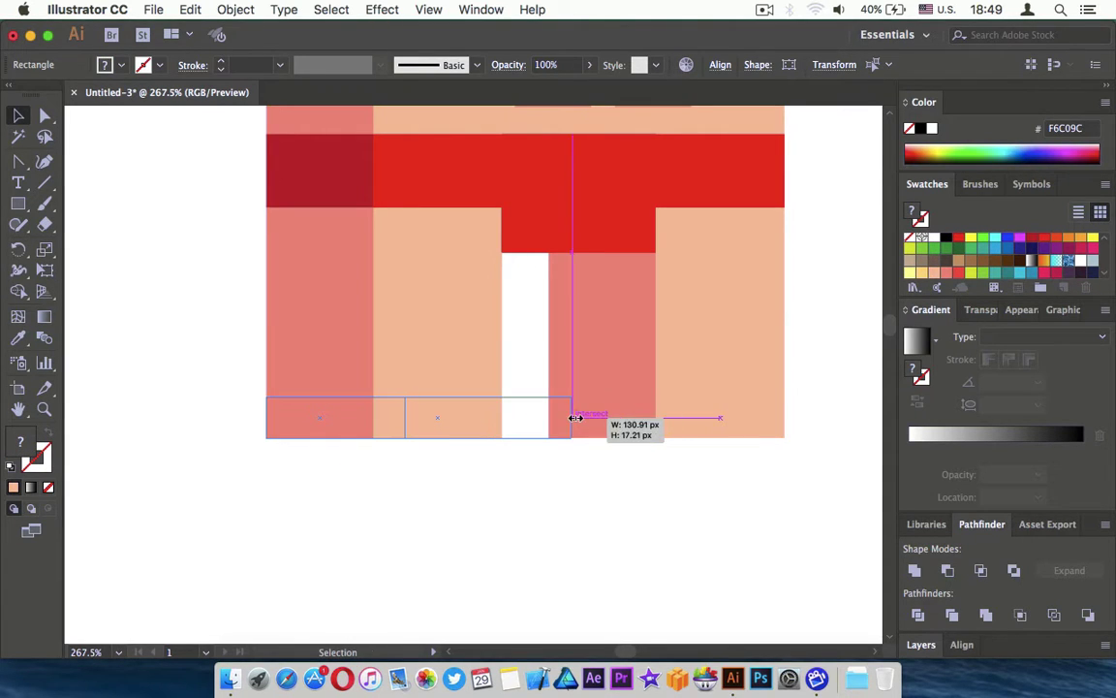
pyautogui.moveTo(504, 417); pyautogui.dragTo(566, 418)
pyautogui.click(570, 516)
# - Delete the leftover strip under the right leg and copy the left foot there
pyautogui.click(679, 434)
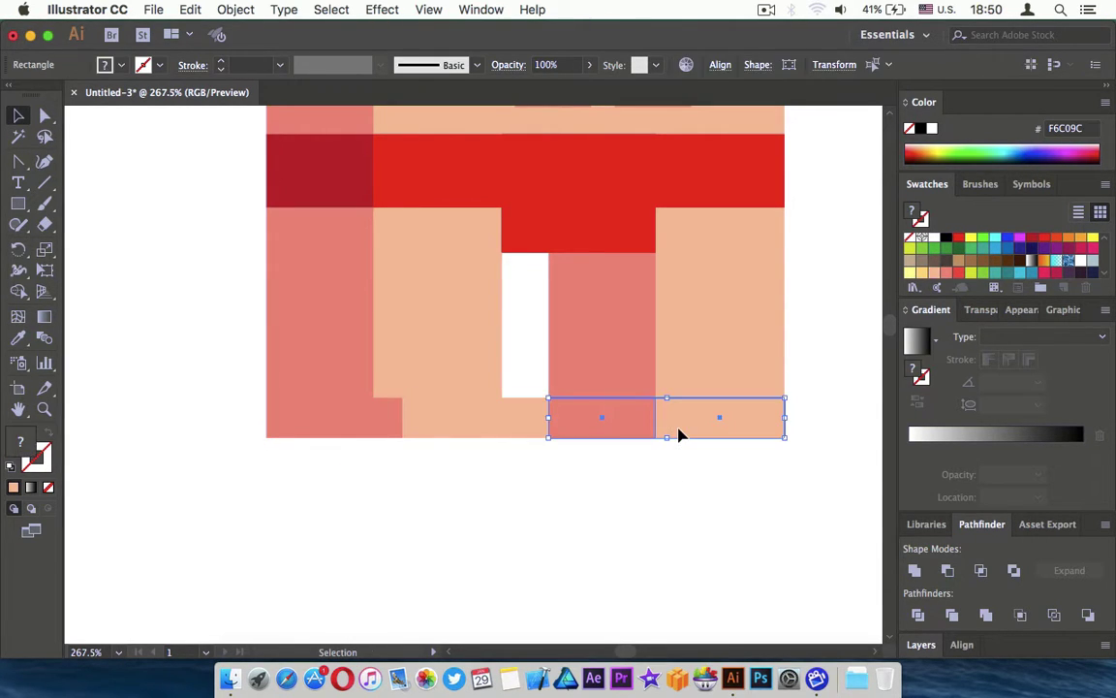
pyautogui.press('Delete')
pyautogui.moveTo(439, 417)
pyautogui.mouseDown()
pyautogui.moveTo(334, 415)
pyautogui.moveTo(615, 417)
pyautogui.mouseUp()
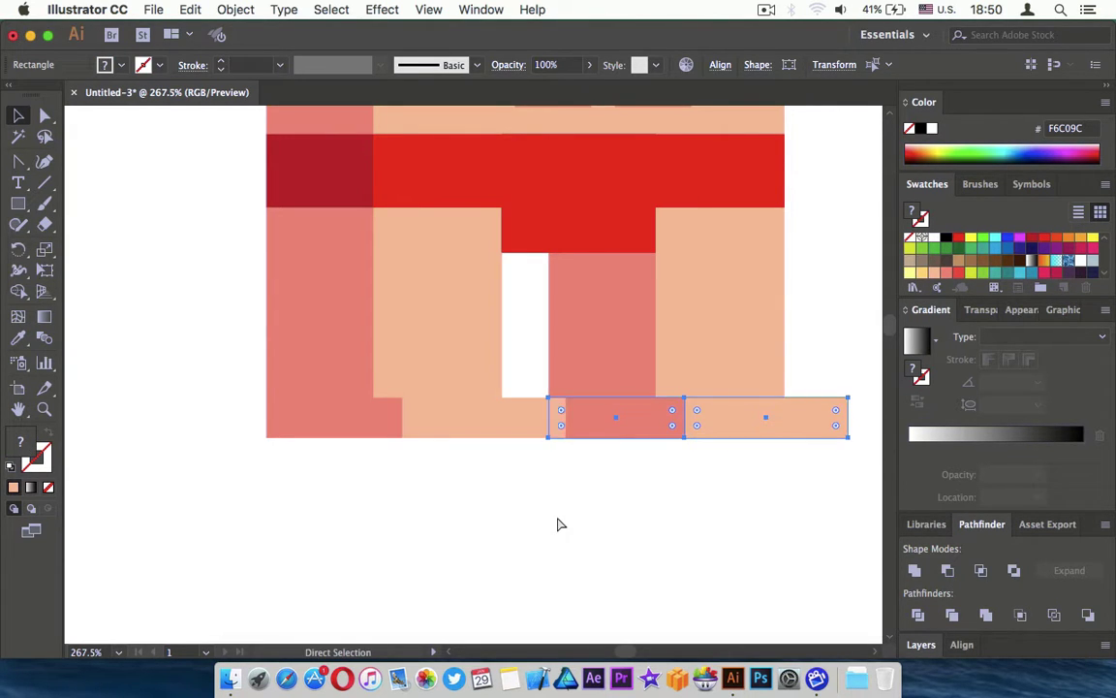
pyautogui.click(513, 568)
pyautogui.scroll(-5, 513, 568)
pyautogui.scroll(5, 513, 573)
pyautogui.scroll(-3, 548, 512)
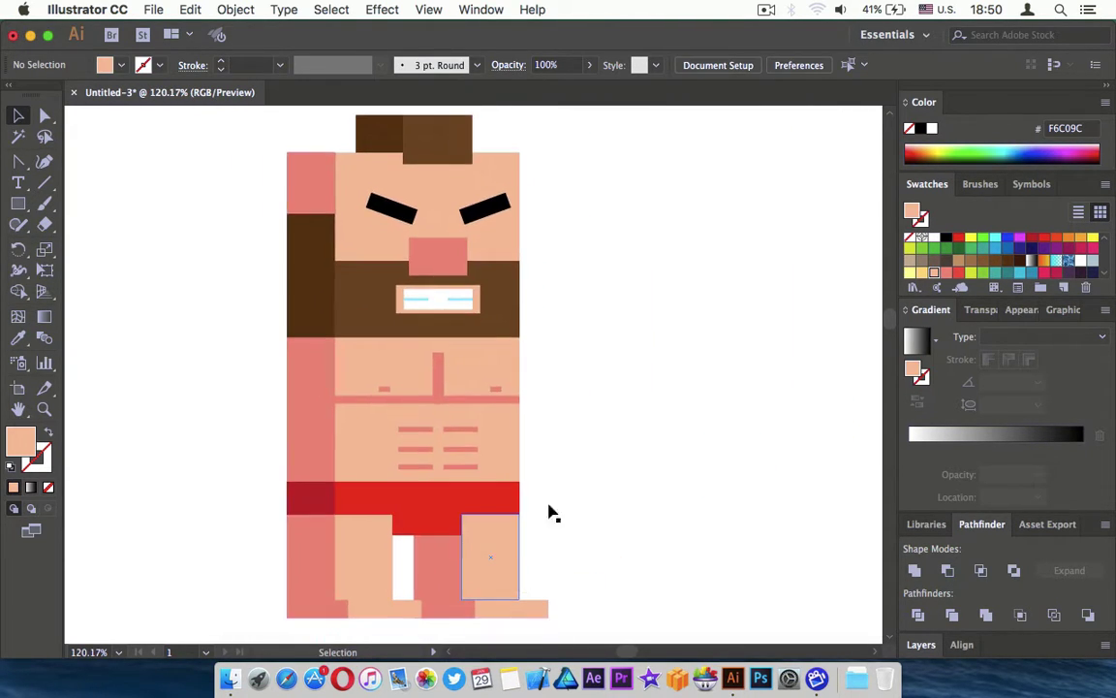
pyautogui.scroll(-2, 228, 426)
pyautogui.scroll(3, 237, 485)
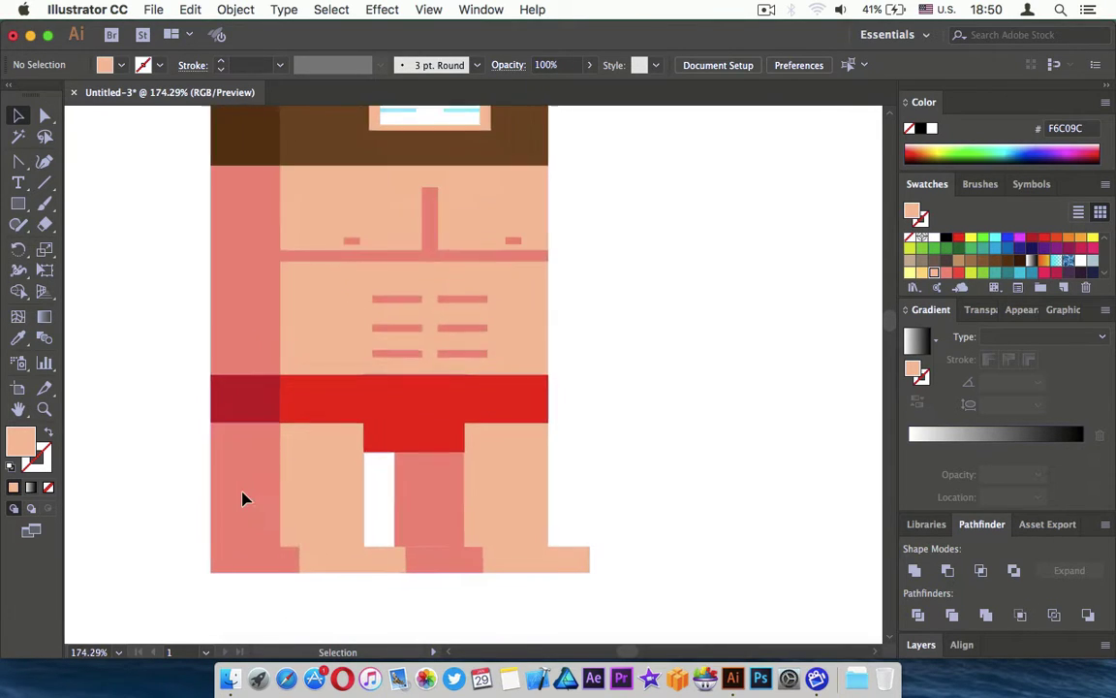
pyautogui.hscroll(-1, 256, 474)
# - Copy the two lower-left leg rectangles up beside the shoulder as an arm
pyautogui.moveTo(261, 466)
pyautogui.mouseDown()
pyautogui.moveTo(406, 479)
pyautogui.moveTo(310, 224)
pyautogui.moveTo(322, 223)
pyautogui.mouseUp()
pyautogui.moveTo(323, 221); pyautogui.dragTo(323, 221)
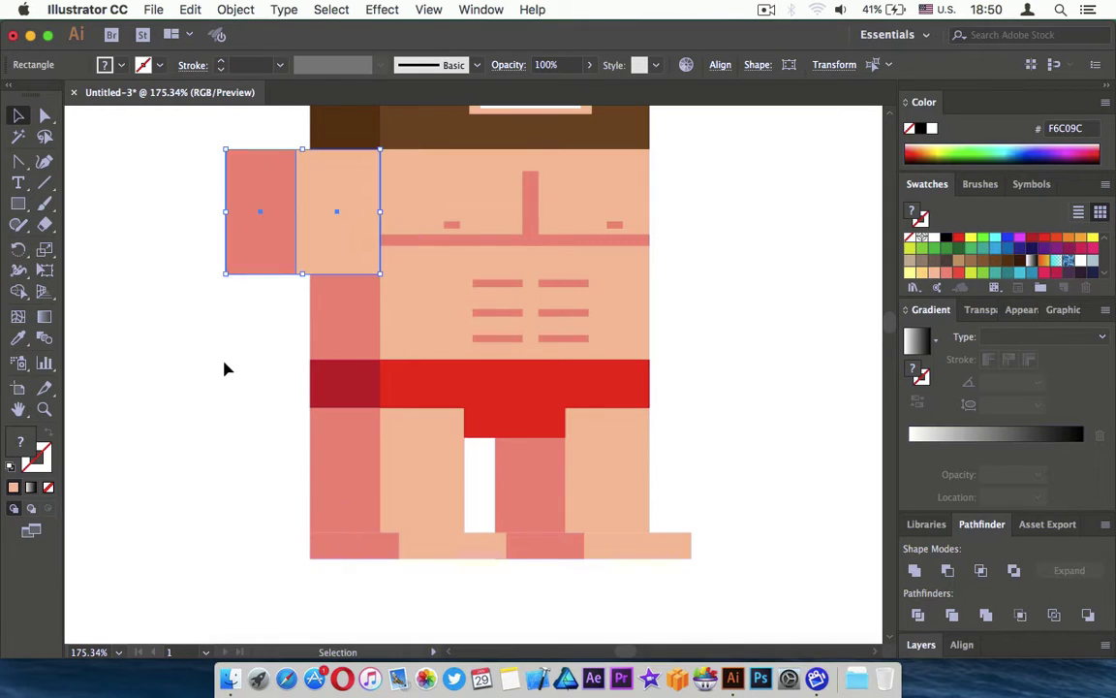
pyautogui.click(224, 368)
pyautogui.scroll(5, 224, 368)
pyautogui.scroll(-5, 224, 368)
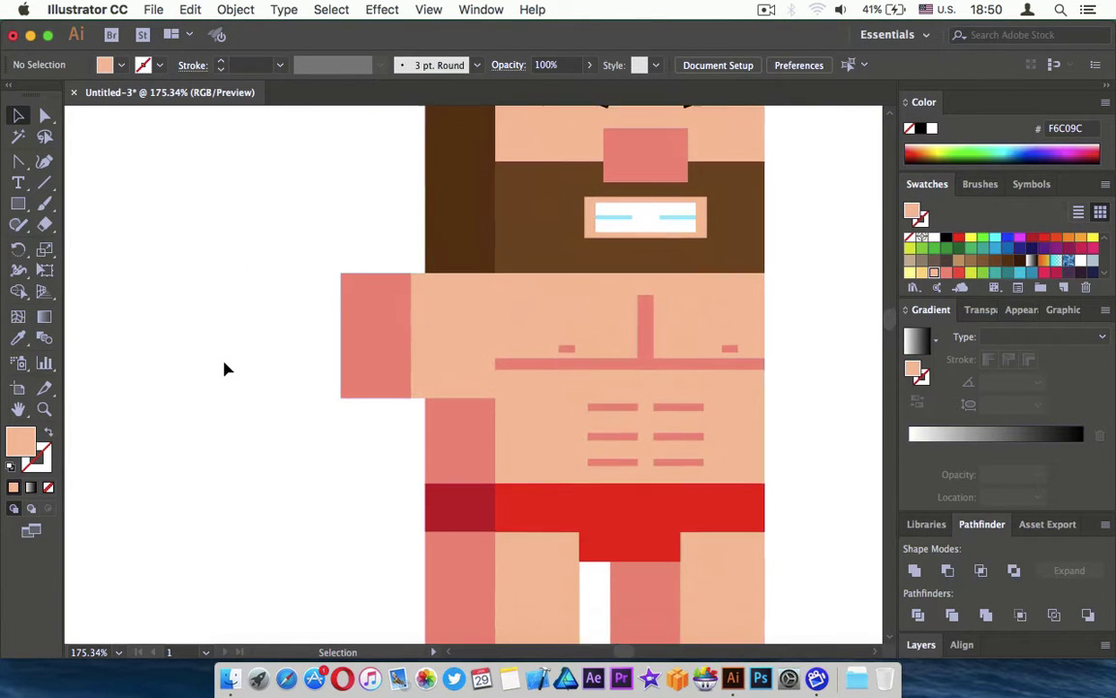
pyautogui.scroll(2, 376, 326)
# - Resize the arm's peach part so it meets the salmon part without a gap
pyautogui.click(397, 323)
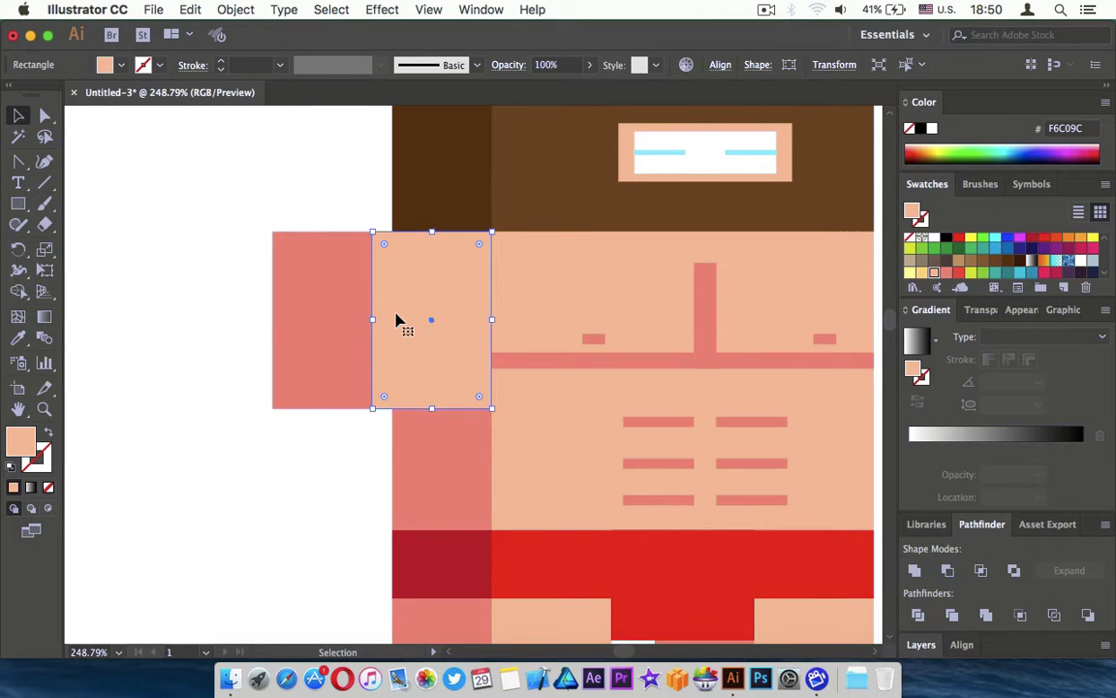
pyautogui.moveTo(375, 321)
pyautogui.mouseDown()
pyautogui.moveTo(473, 325)
pyautogui.moveTo(466, 347)
pyautogui.moveTo(372, 321)
pyautogui.mouseUp()
pyautogui.click(466, 350)
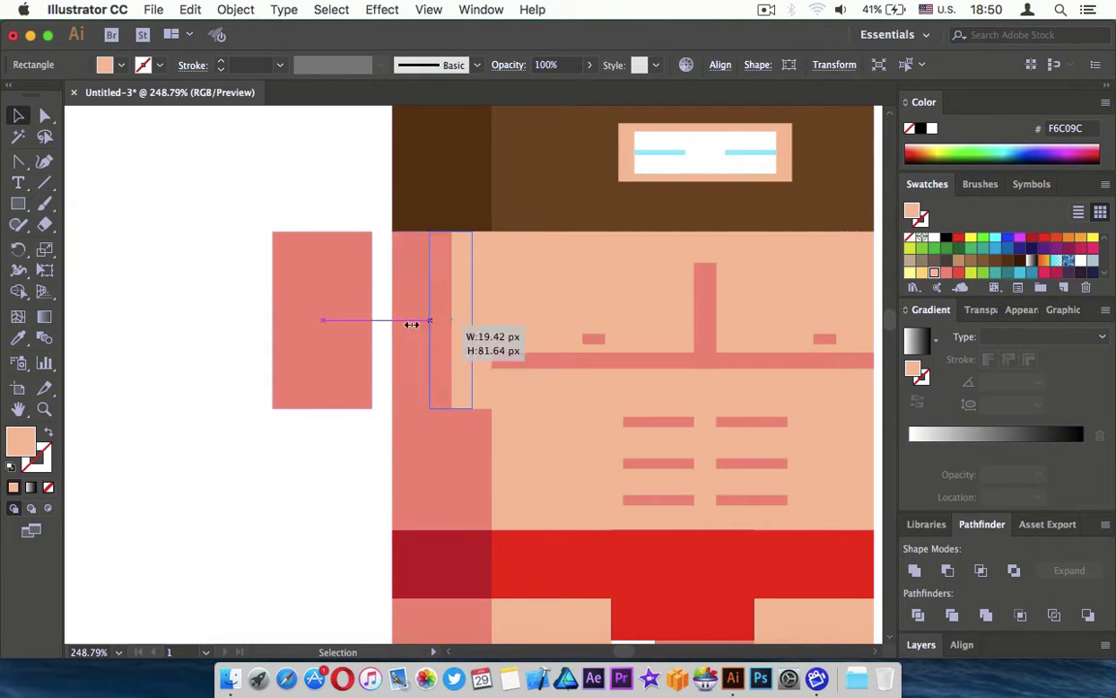
pyautogui.click(344, 458)
# - Lengthen both arm rectangles down to reach the shorts
pyautogui.click(319, 371)
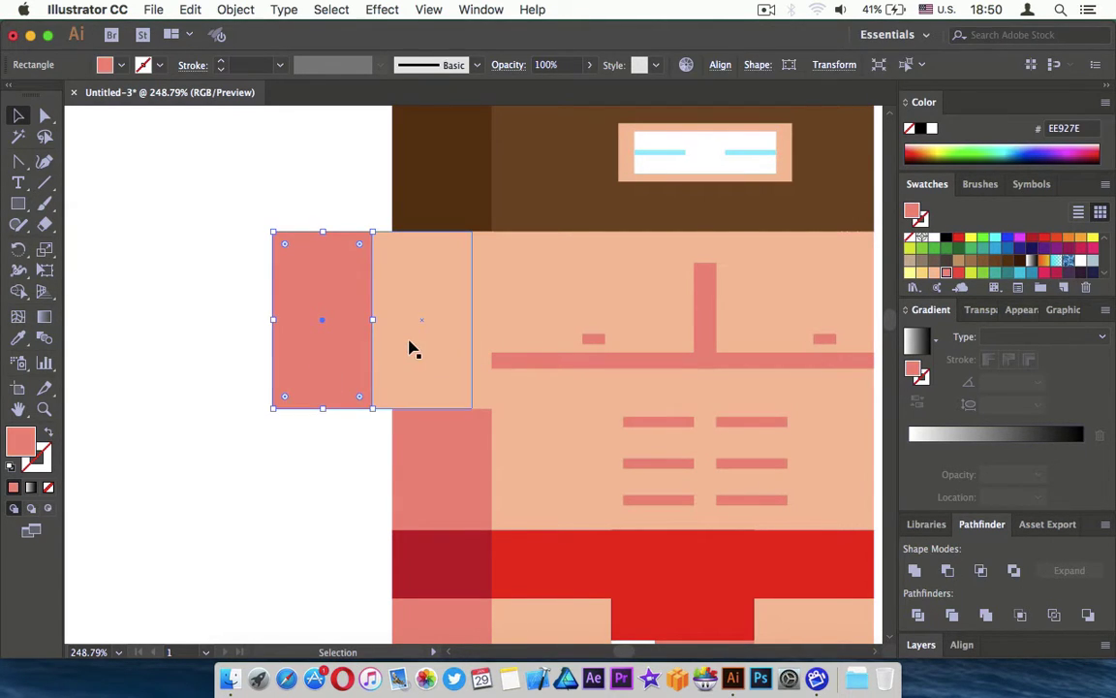
pyautogui.keyDown('shift'); pyautogui.click(406, 362); pyautogui.keyUp('shift')
pyautogui.scroll(-2, 380, 438)
pyautogui.moveTo(373, 345); pyautogui.dragTo(381, 450)
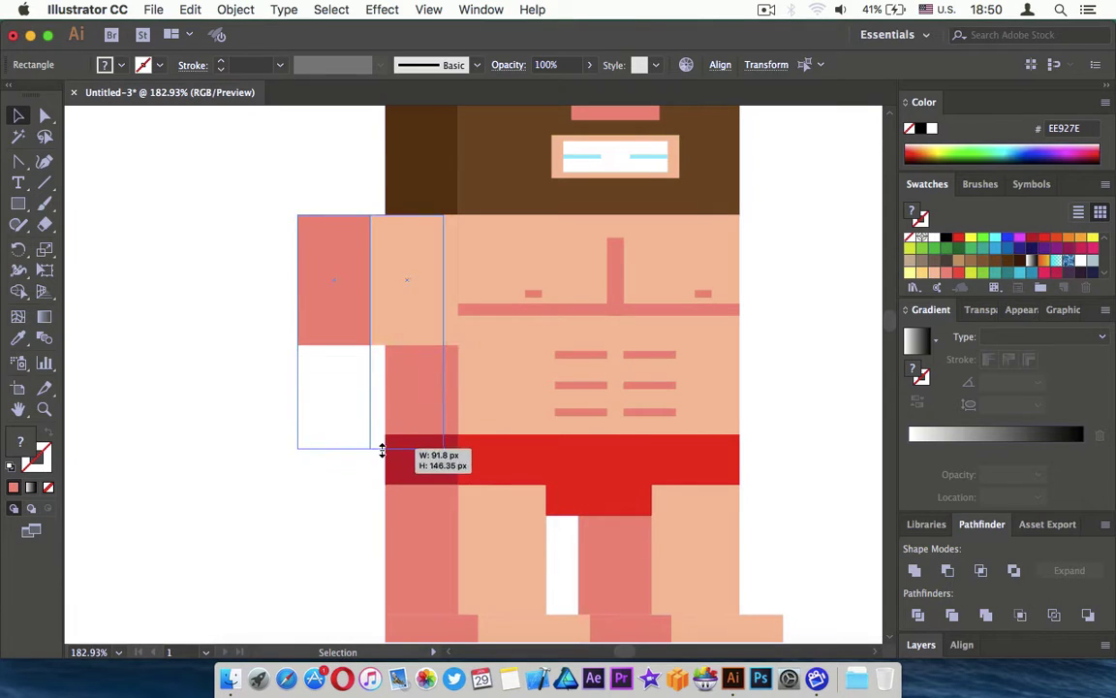
pyautogui.click(275, 542)
pyautogui.scroll(-3, 274, 545)
pyautogui.scroll(5, 275, 541)
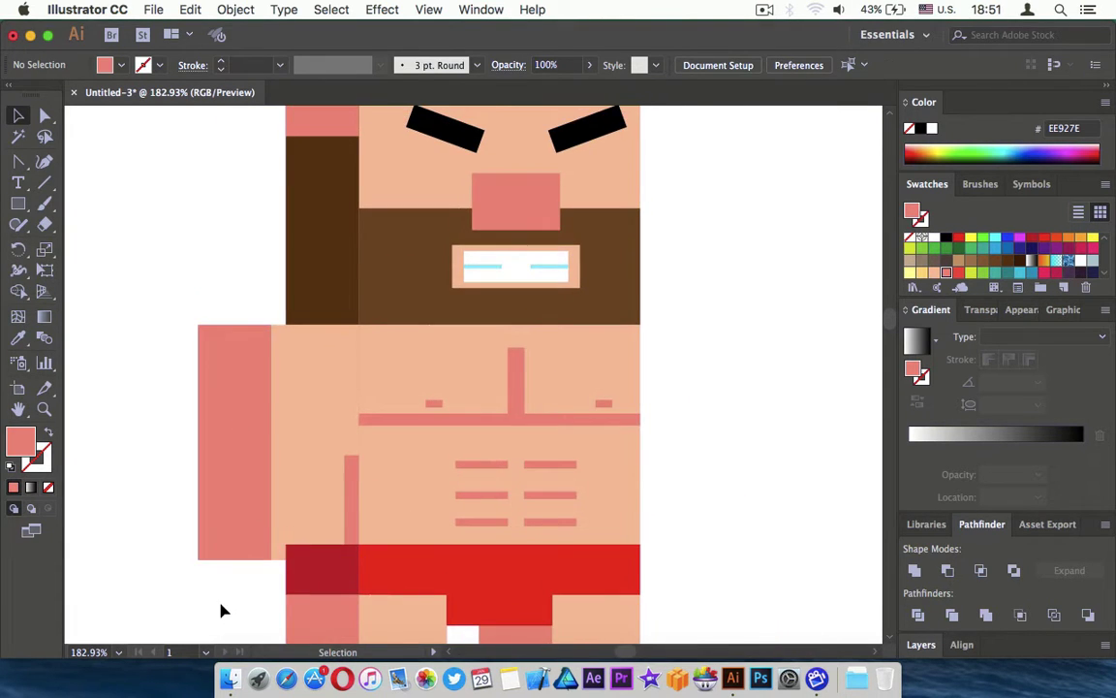
pyautogui.scroll(2, 219, 606)
# - Bring the arm rectangles in front of the shorts with Arrange
pyautogui.moveTo(126, 466); pyautogui.dragTo(247, 381)
pyautogui.rightClick(249, 335)
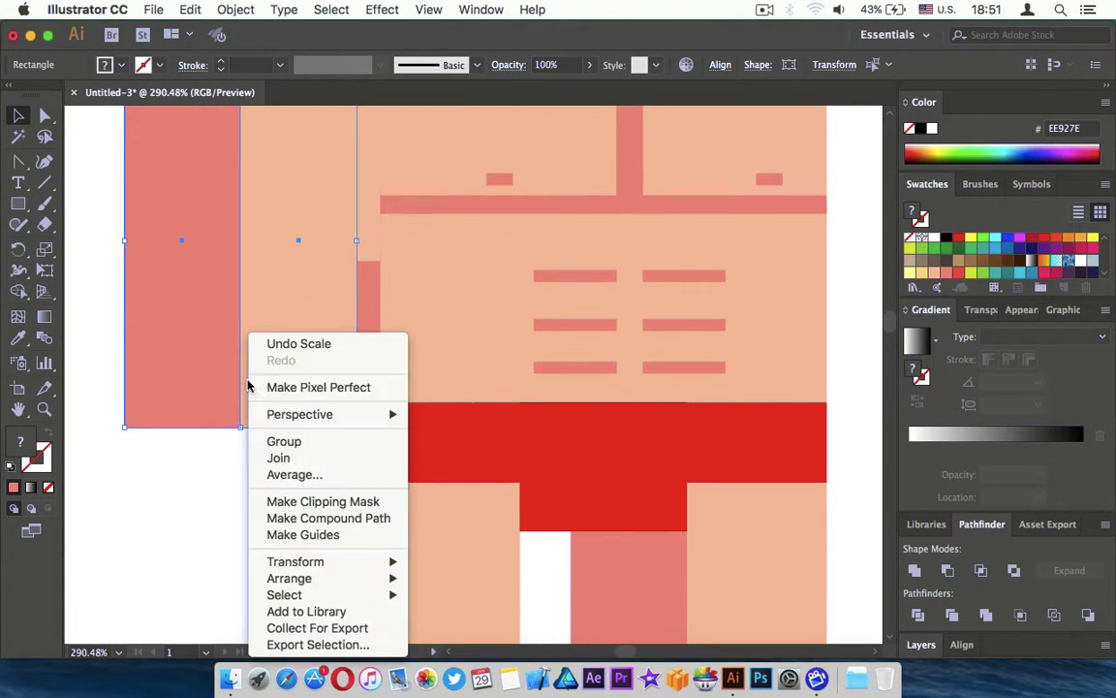
pyautogui.click(455, 571)
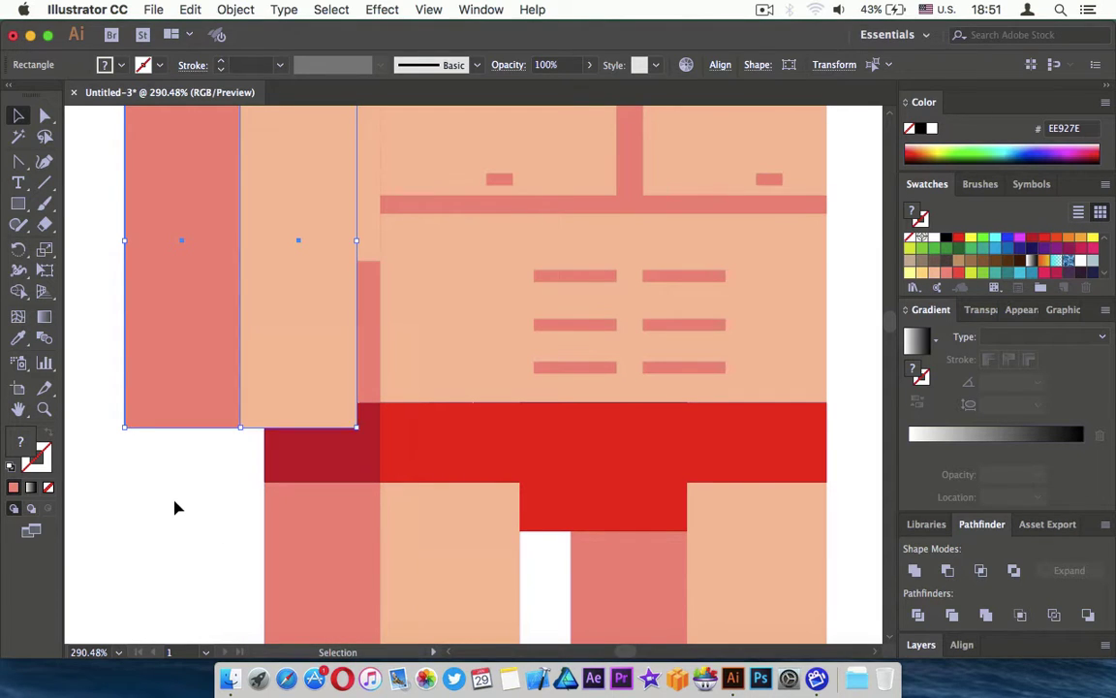
pyautogui.click(175, 507)
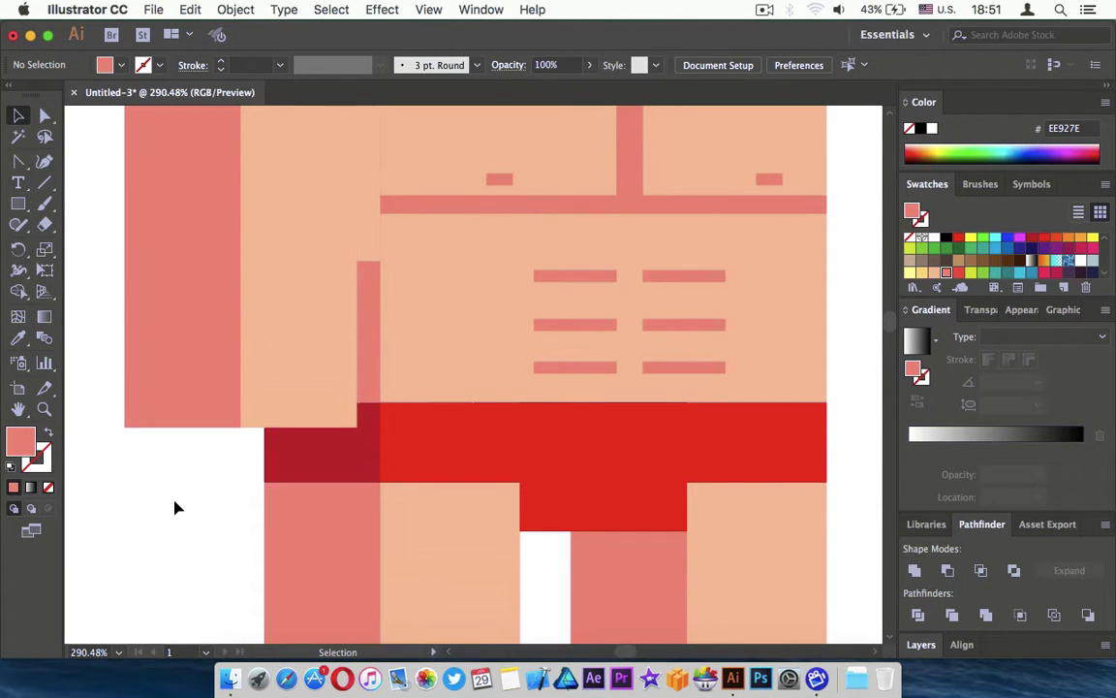
pyautogui.scroll(-4, 176, 508)
pyautogui.scroll(2, 286, 428)
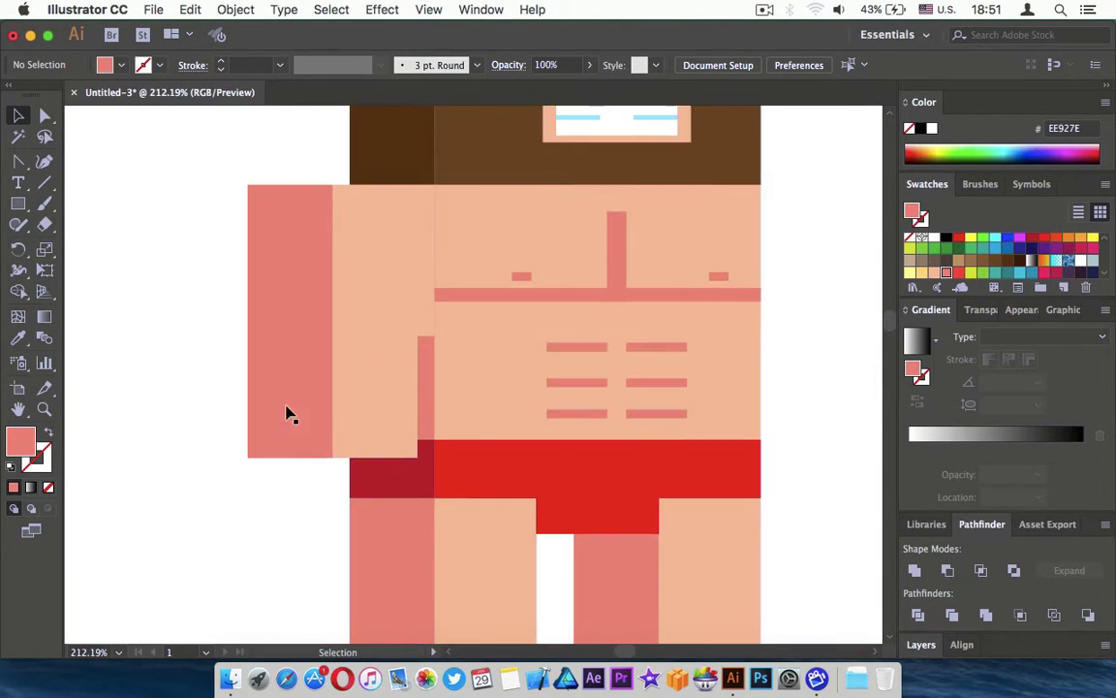
pyautogui.click(285, 413)
pyautogui.keyDown('shift'); pyautogui.click(373, 404); pyautogui.keyUp('shift')
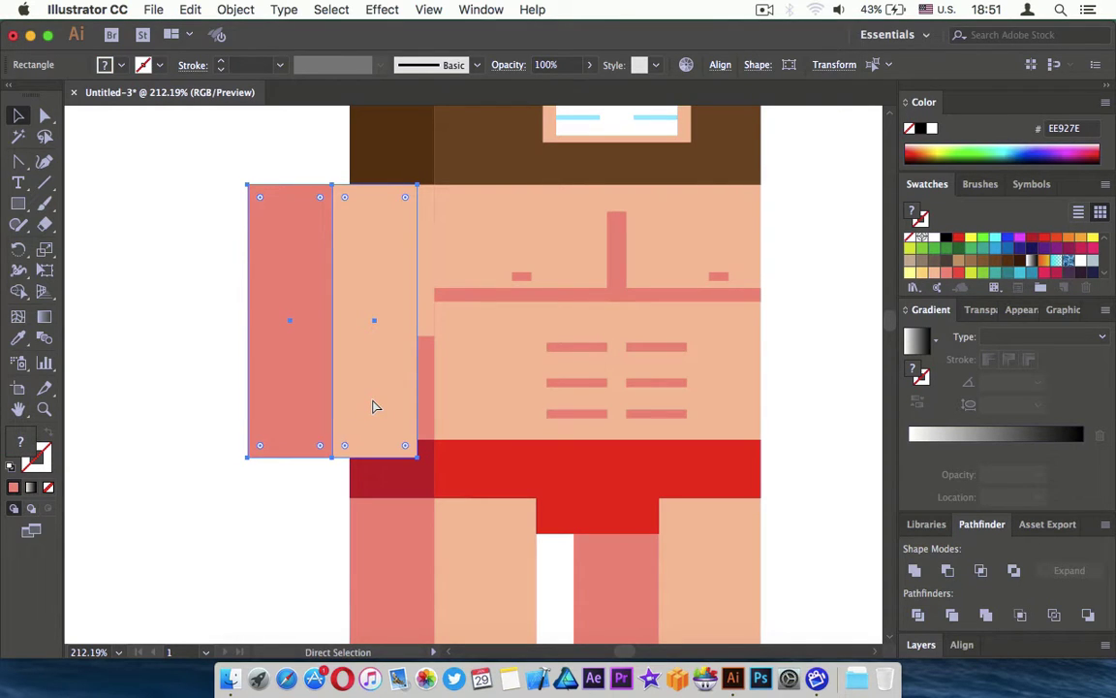
# - Widen the arm's lower hand rectangles to the right
pyautogui.moveTo(332, 184)
pyautogui.mouseDown()
pyautogui.moveTo(380, 573)
pyautogui.moveTo(379, 543)
pyautogui.mouseUp()
pyautogui.moveTo(419, 499); pyautogui.dragTo(426, 500)
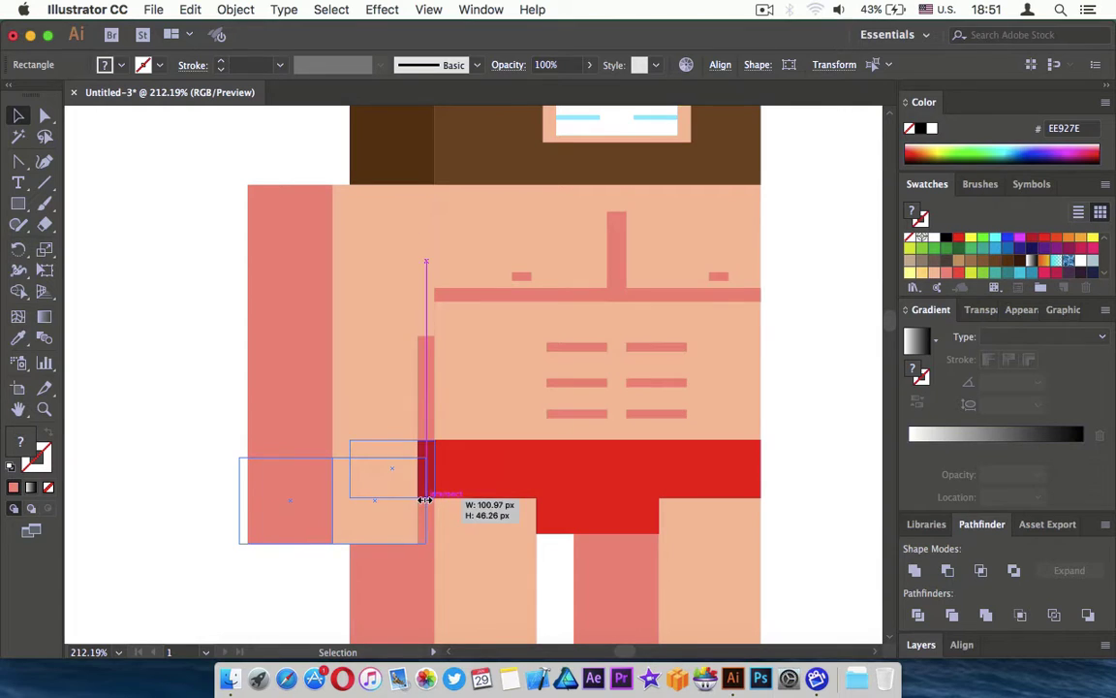
pyautogui.click(148, 418)
pyautogui.scroll(-3, 149, 418)
pyautogui.scroll(2, 148, 418)
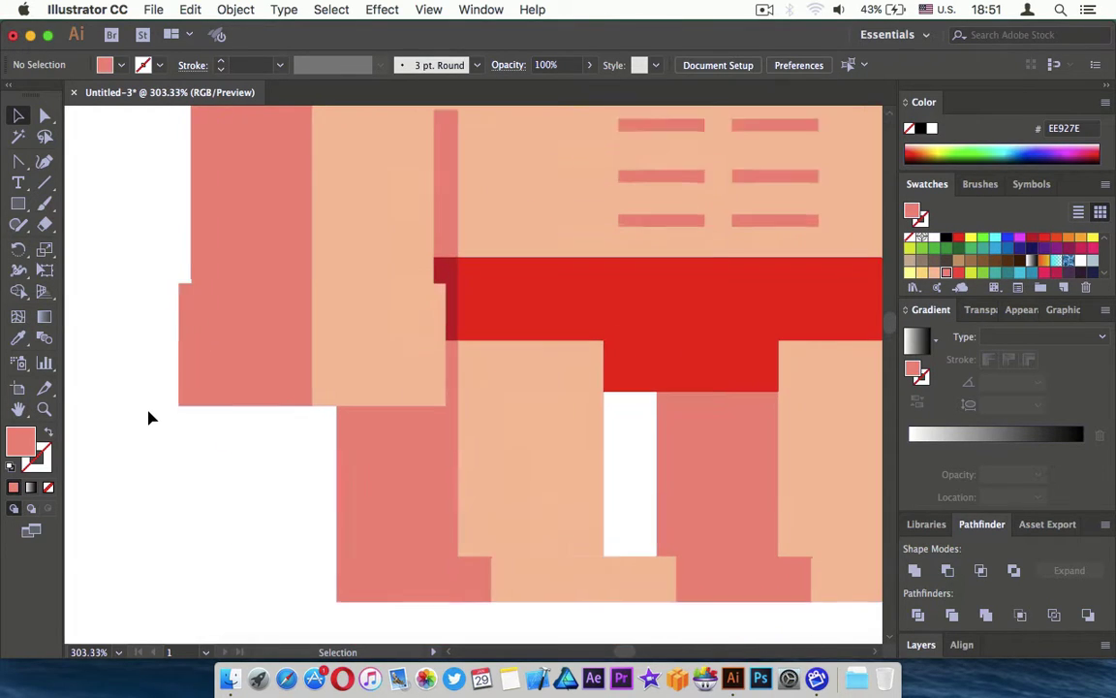
pyautogui.press('super+z')
pyautogui.moveTo(448, 341); pyautogui.dragTo(466, 341)
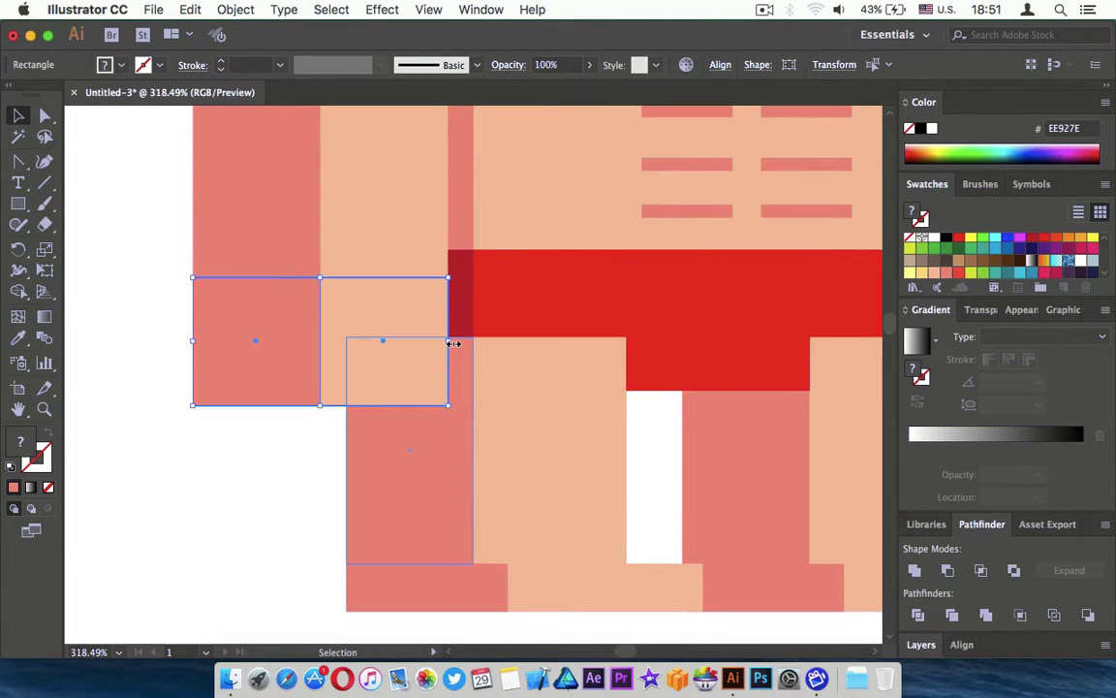
pyautogui.click(233, 492)
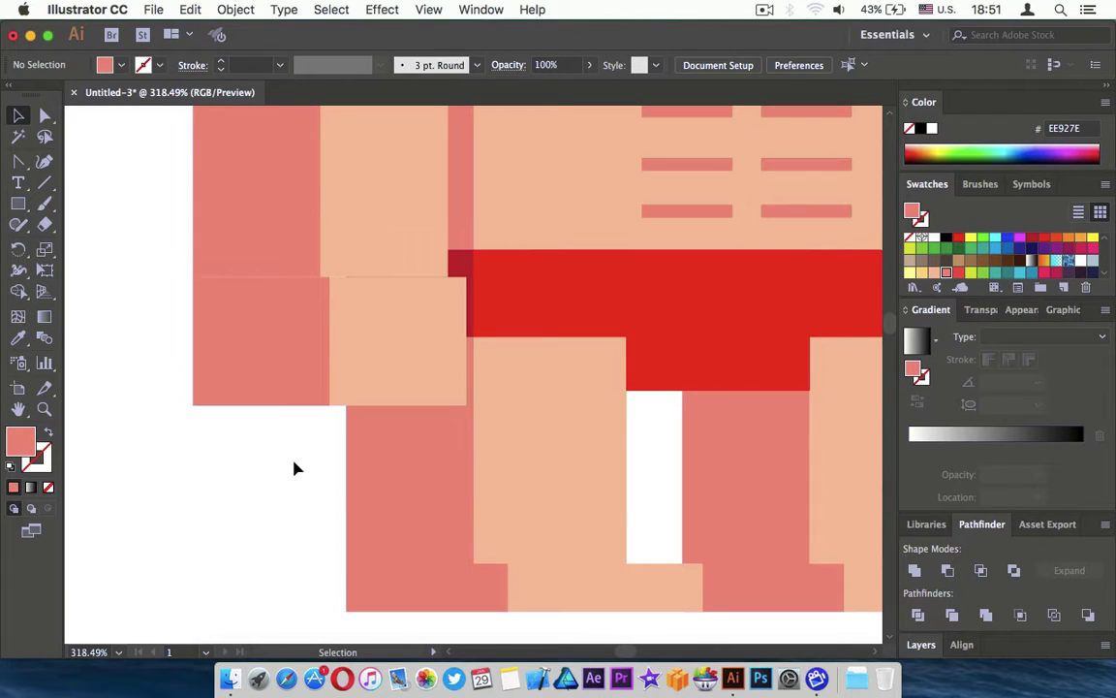
# - Pull the salmon hand block's right edge inward toward the peach block
pyautogui.click(303, 351)
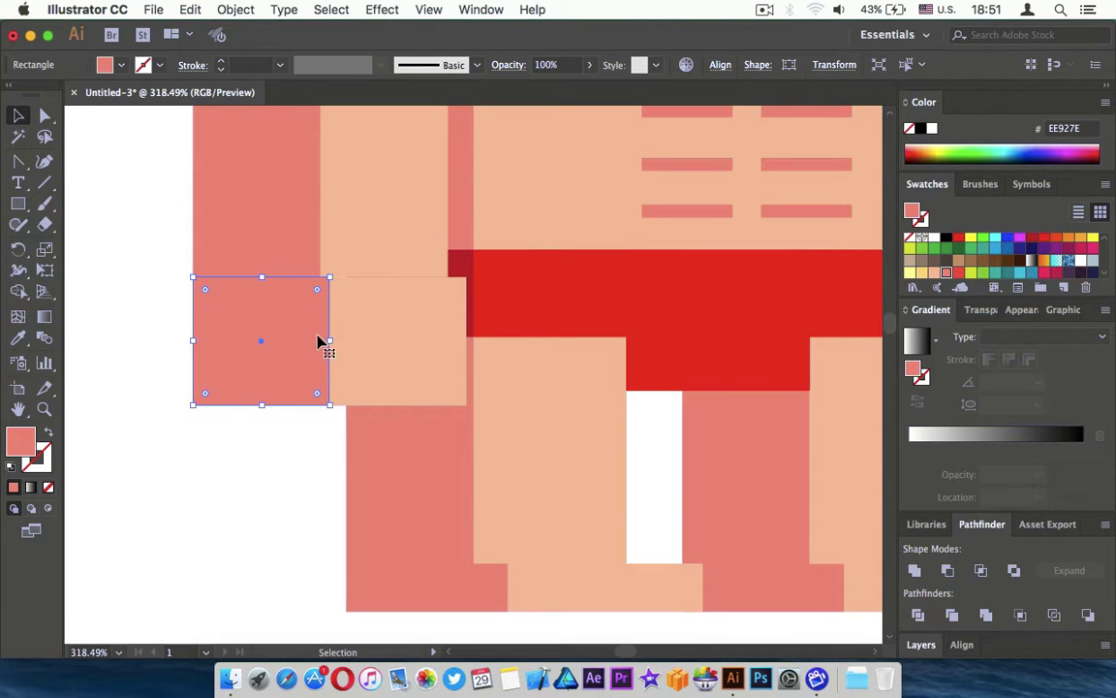
pyautogui.moveTo(329, 341); pyautogui.dragTo(321, 345)
pyautogui.click(337, 349)
pyautogui.click(311, 449)
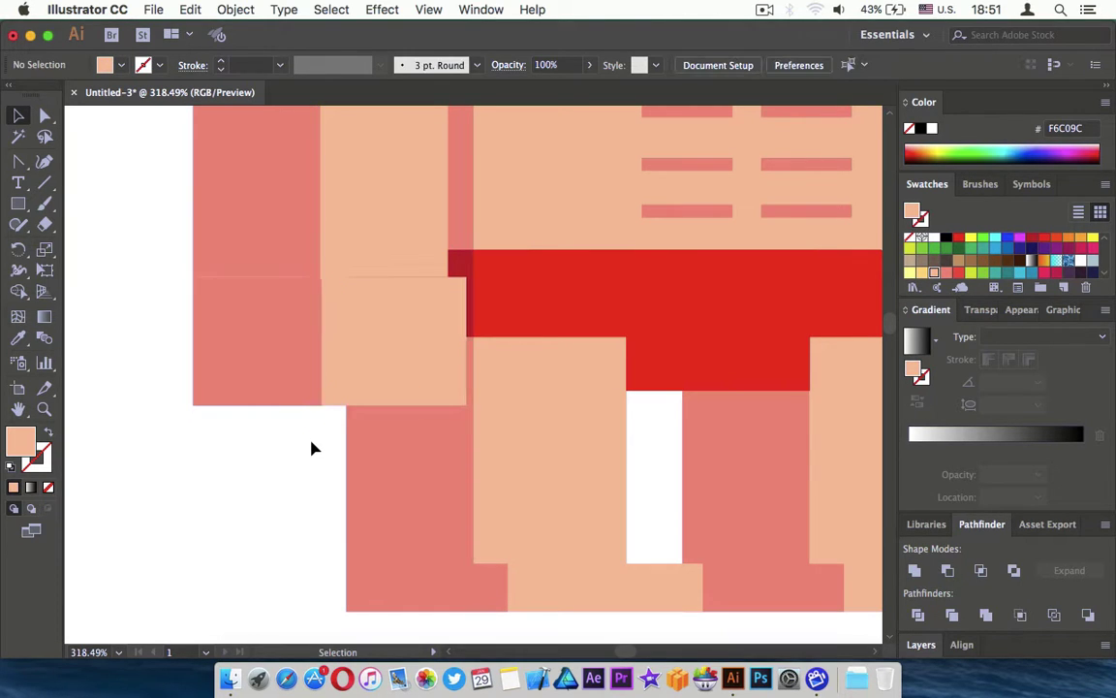
pyautogui.scroll(5, 311, 448)
# - Line the salmon hand block's edge up flush with the peach block
pyautogui.click(311, 449)
pyautogui.scroll(-2, 340, 426)
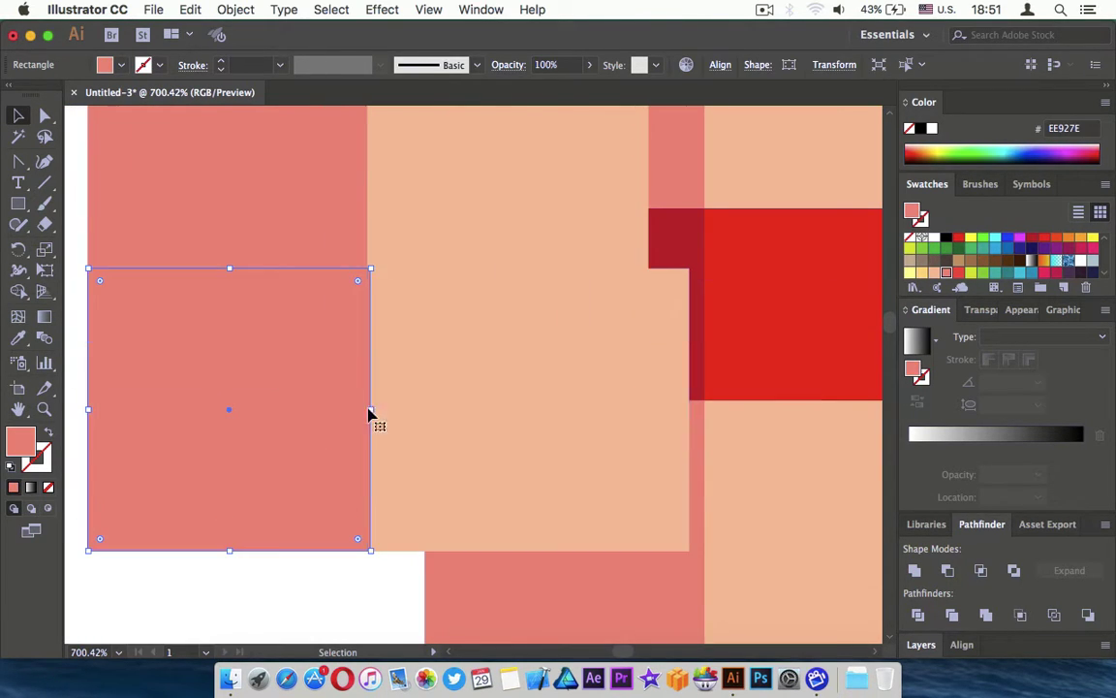
pyautogui.moveTo(372, 410); pyautogui.dragTo(366, 410)
pyautogui.click(424, 381)
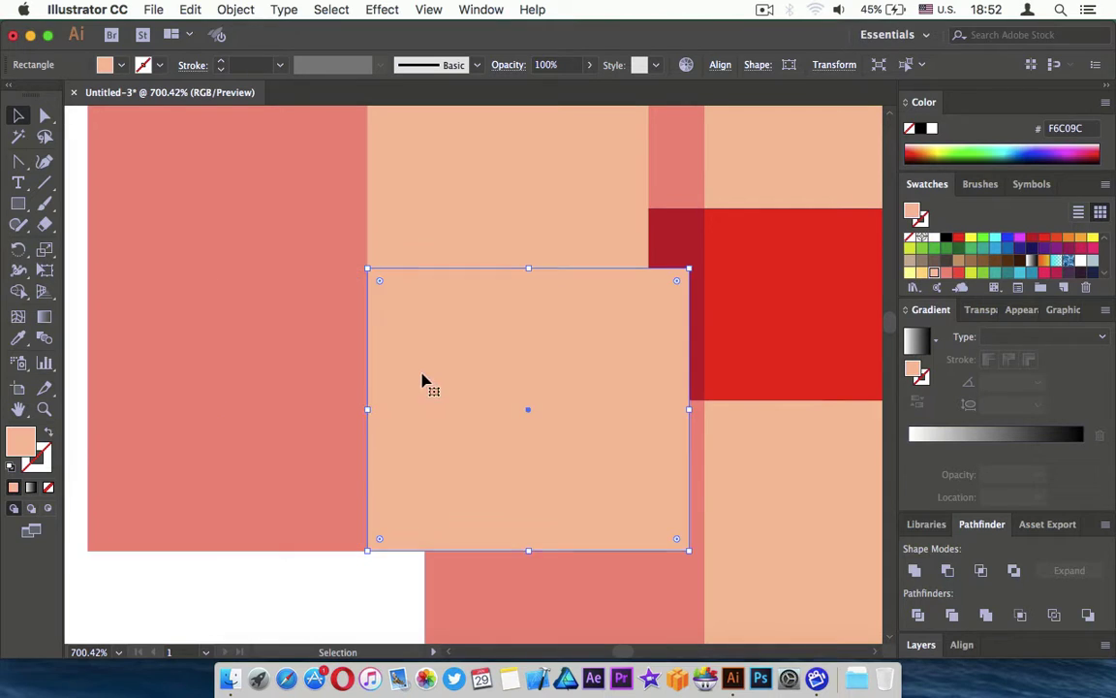
pyautogui.click(367, 591)
pyautogui.scroll(-5, 368, 591)
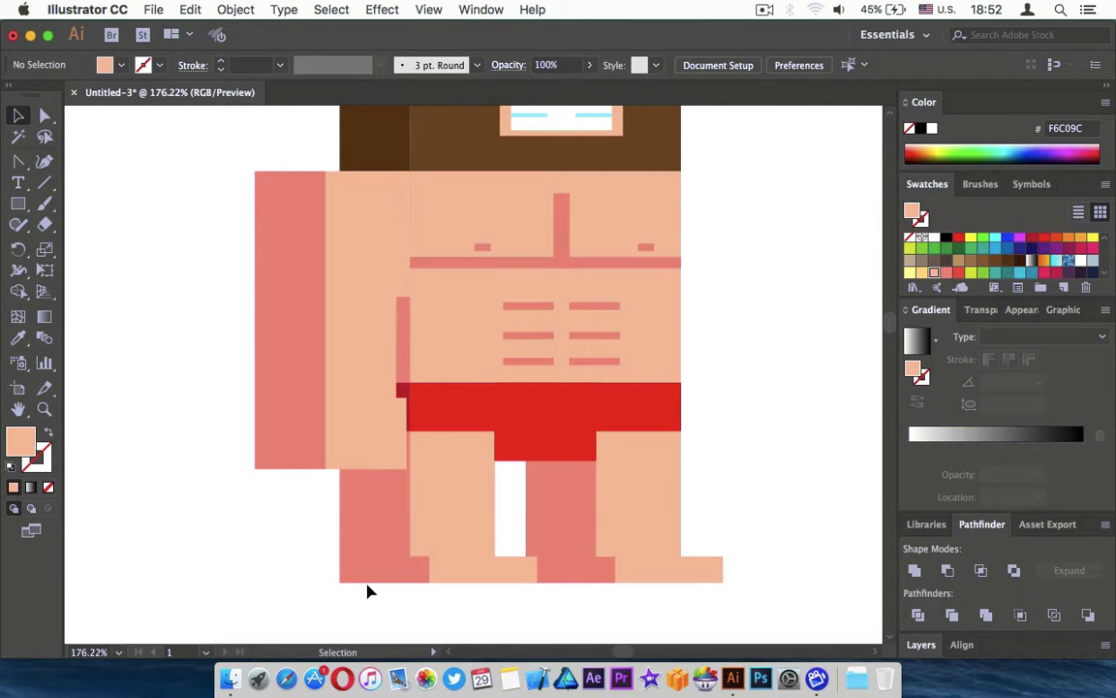
pyautogui.scroll(3, 363, 456)
pyautogui.scroll(2, 279, 557)
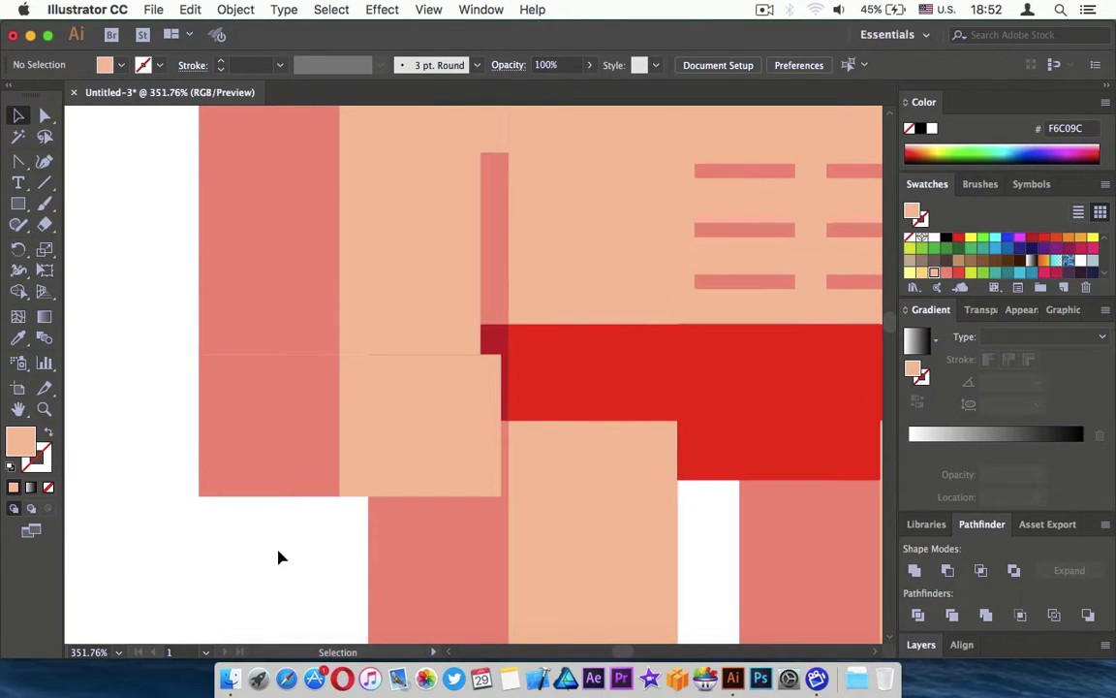
pyautogui.scroll(-3, 278, 557)
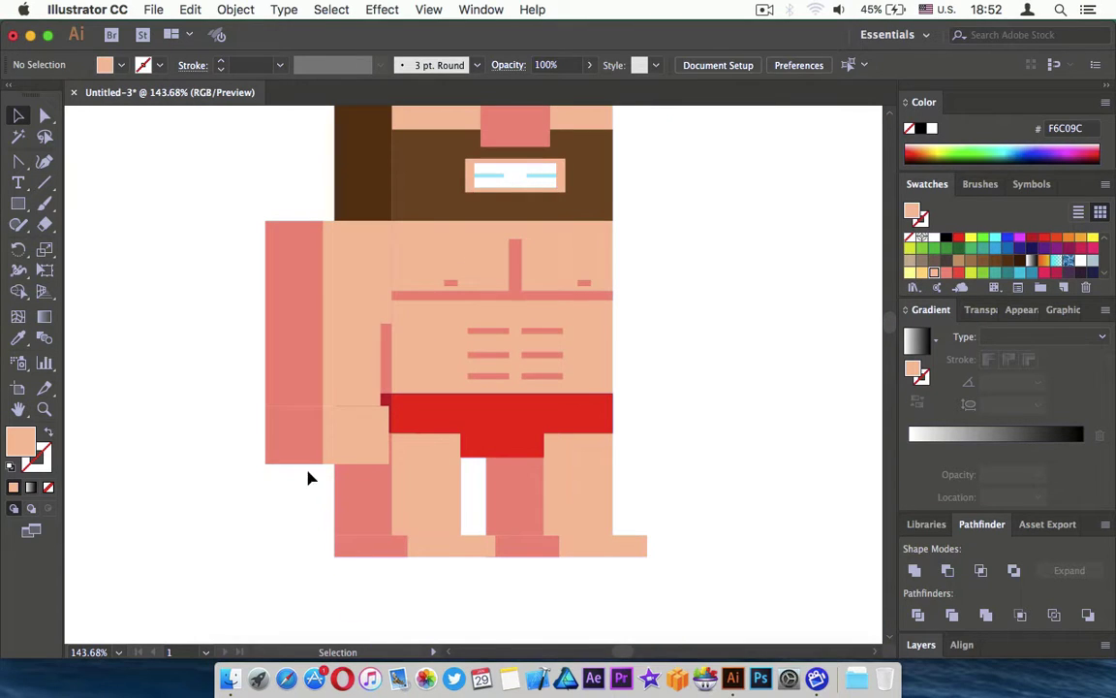
# - Copy the three left arm rectangles to the torso's right side
pyautogui.click(344, 448)
pyautogui.keyDown('shift'); pyautogui.click(351, 379); pyautogui.keyUp('shift')
pyautogui.keyDown('shift'); pyautogui.click(298, 390); pyautogui.keyUp('shift')
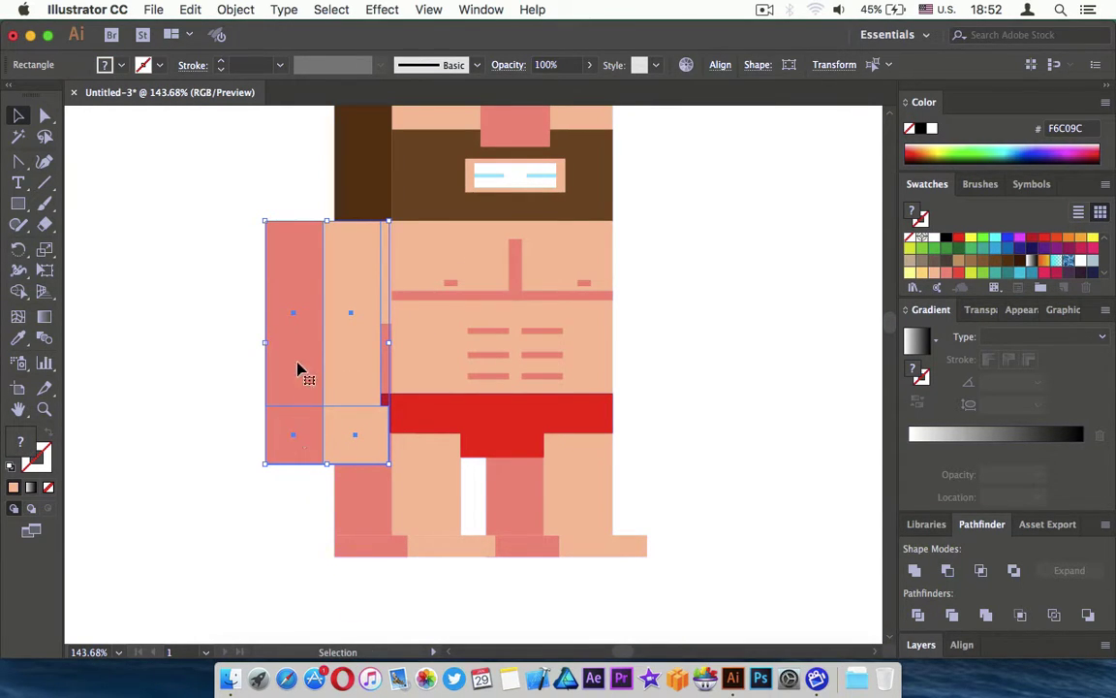
pyautogui.moveTo(297, 367); pyautogui.dragTo(615, 362)
pyautogui.click(710, 423)
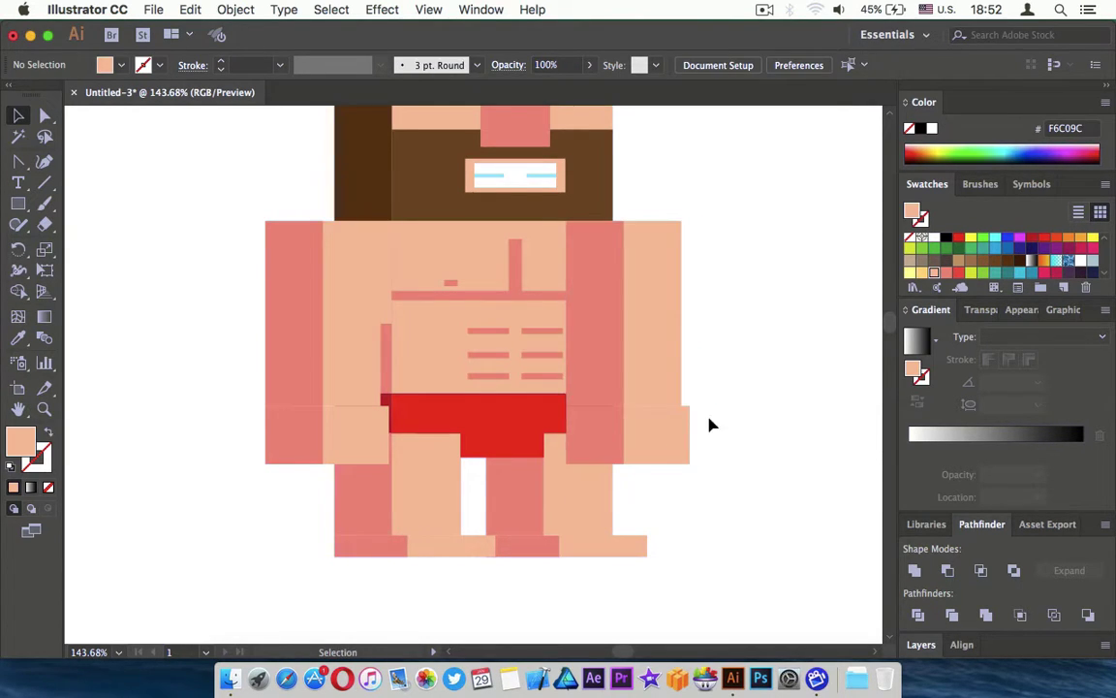
pyautogui.scroll(3, 655, 443)
pyautogui.scroll(2, 434, 444)
# - Slide the right hand's peach block left against the arm and bring it to front
pyautogui.click(434, 444)
pyautogui.click(615, 439)
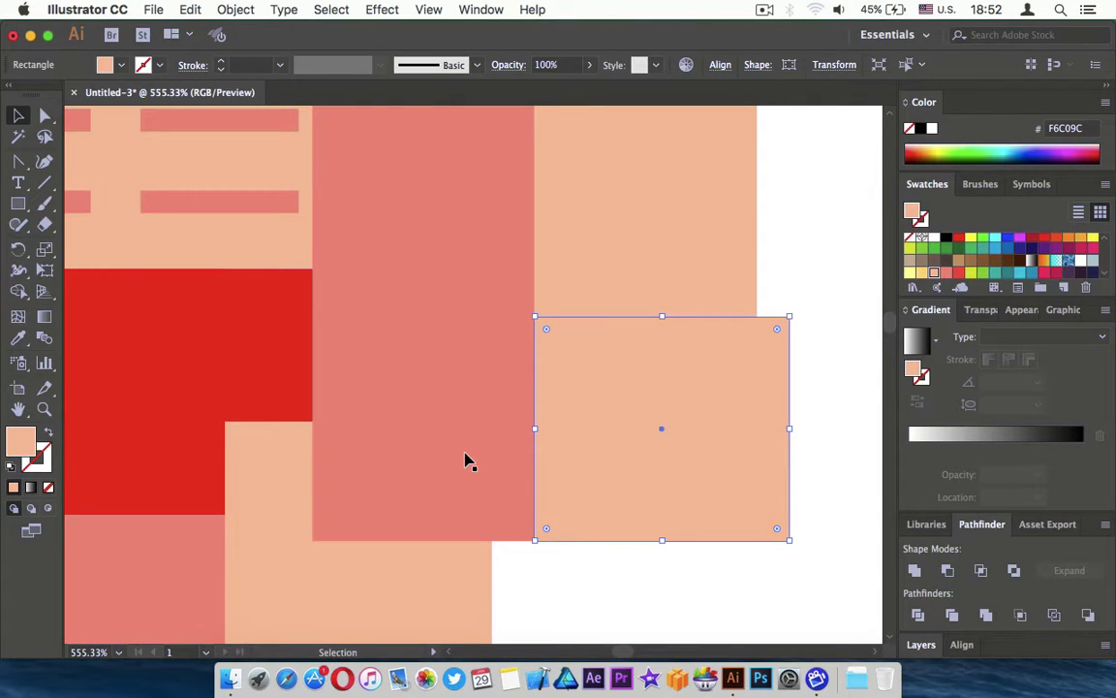
pyautogui.moveTo(648, 420); pyautogui.dragTo(615, 426)
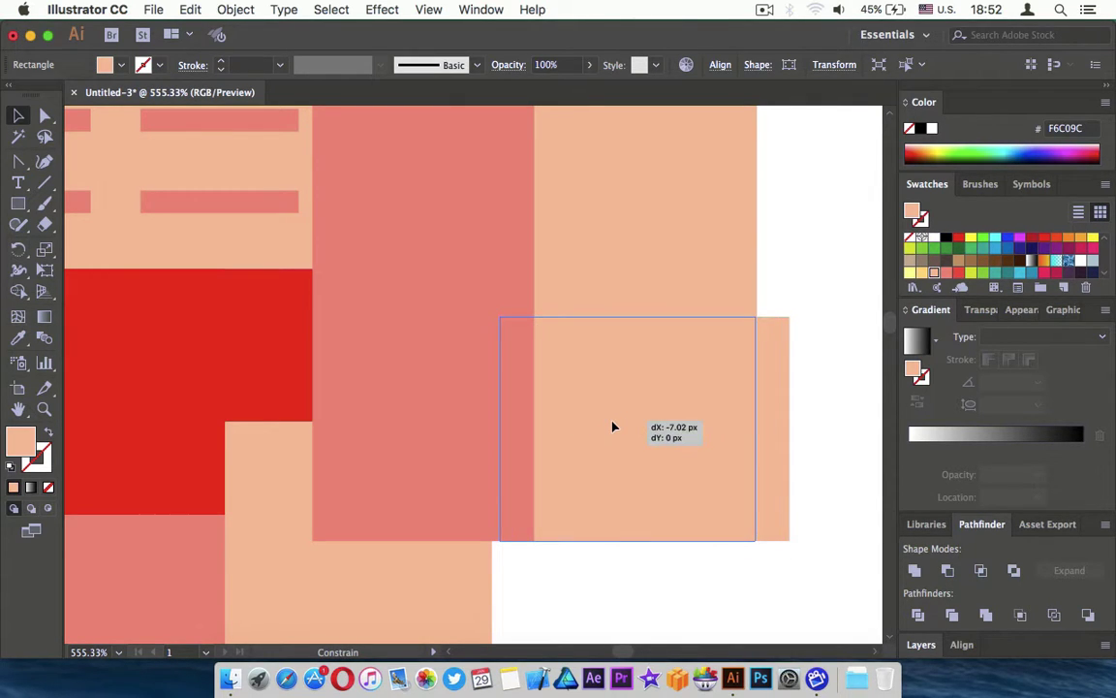
pyautogui.click(792, 334)
pyautogui.click(644, 431)
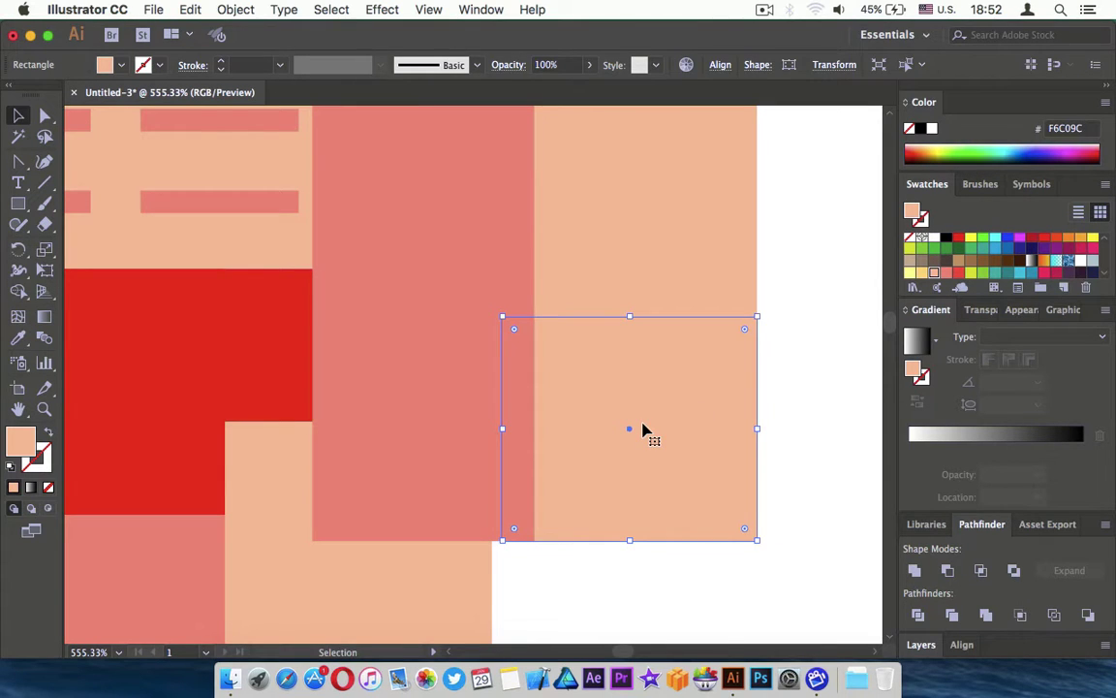
pyautogui.press('super+shift+bracketright')
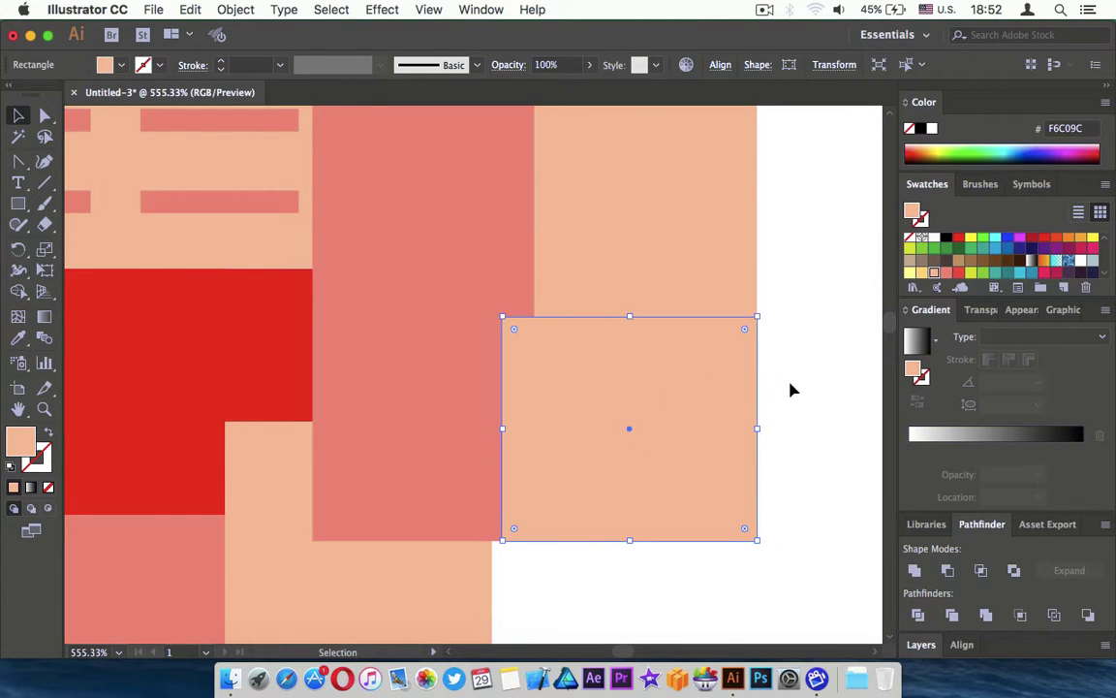
# - Select the four right arm rectangles and send them backward behind the torso
pyautogui.click(790, 390)
pyautogui.scroll(-3, 791, 389)
pyautogui.click(650, 475)
pyautogui.keyDown('shift'); pyautogui.click(574, 354); pyautogui.keyUp('shift')
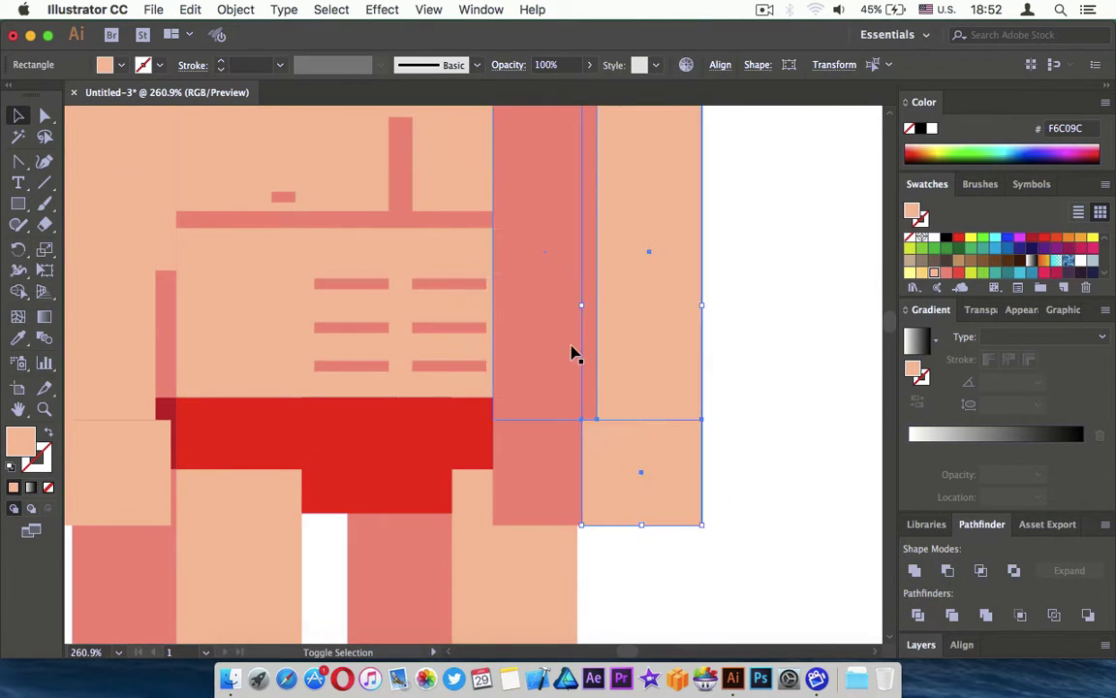
pyautogui.keyDown('shift'); pyautogui.click(531, 471); pyautogui.keyUp('shift')
pyautogui.scroll(-3, 531, 471)
pyautogui.scroll(-3, 533, 473)
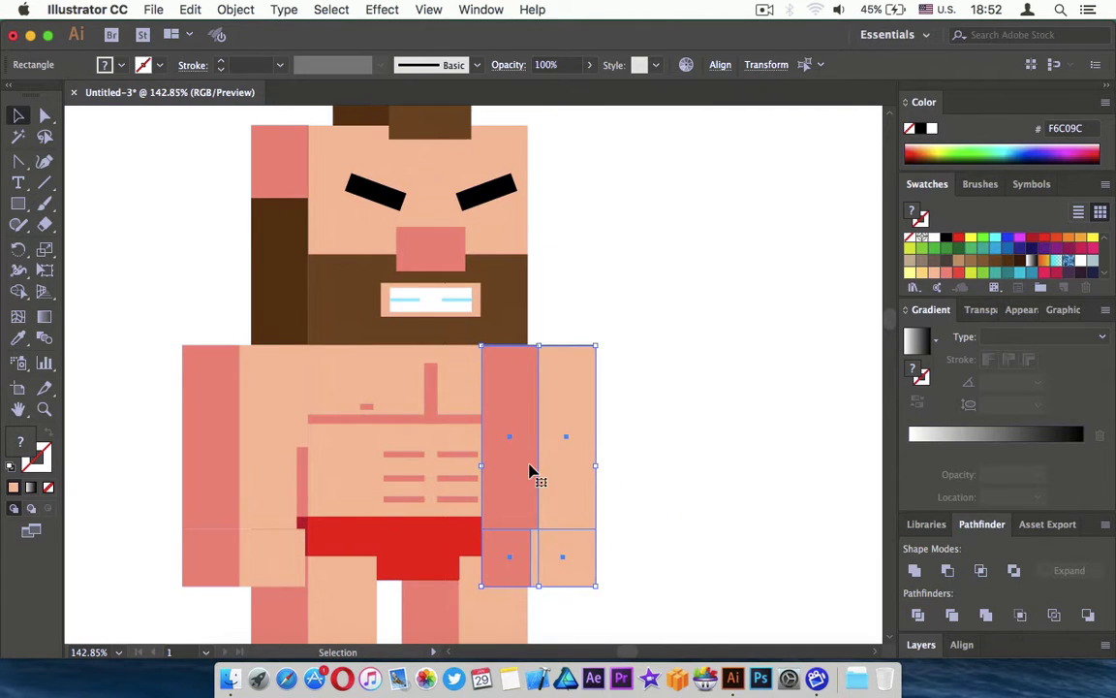
pyautogui.rightClick(533, 473)
pyautogui.click(732, 593)
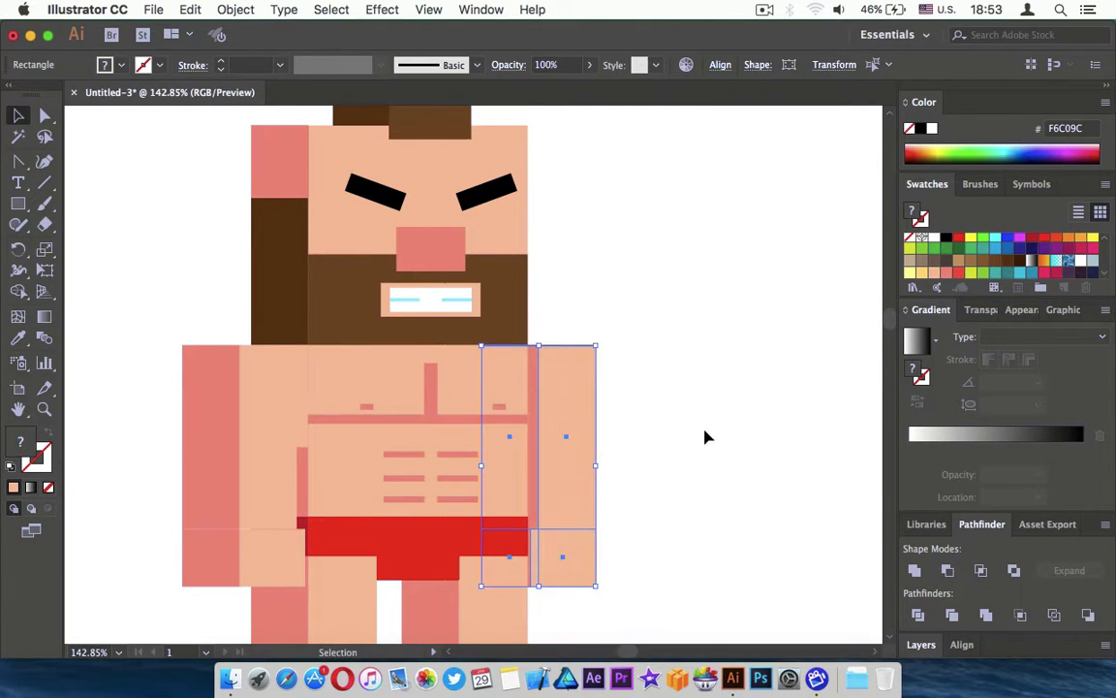
# - Duplicate the thin pink torso stripe onto the torso's right edge
pyautogui.scroll(2, 632, 382)
pyautogui.click(657, 389)
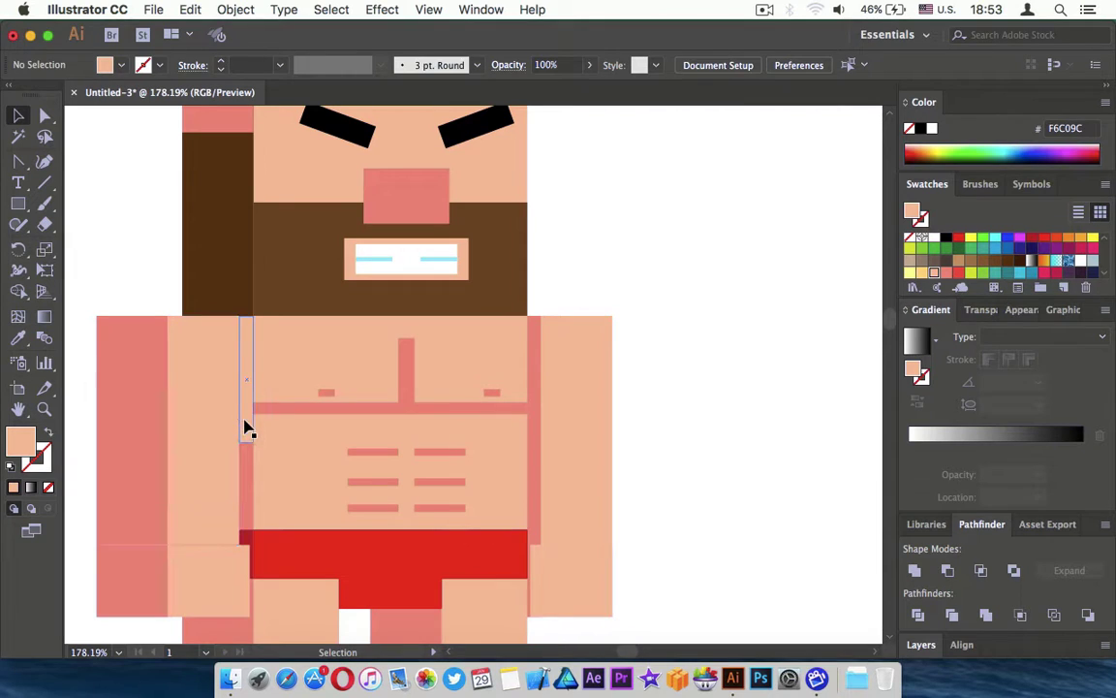
pyautogui.moveTo(245, 428); pyautogui.dragTo(531, 429)
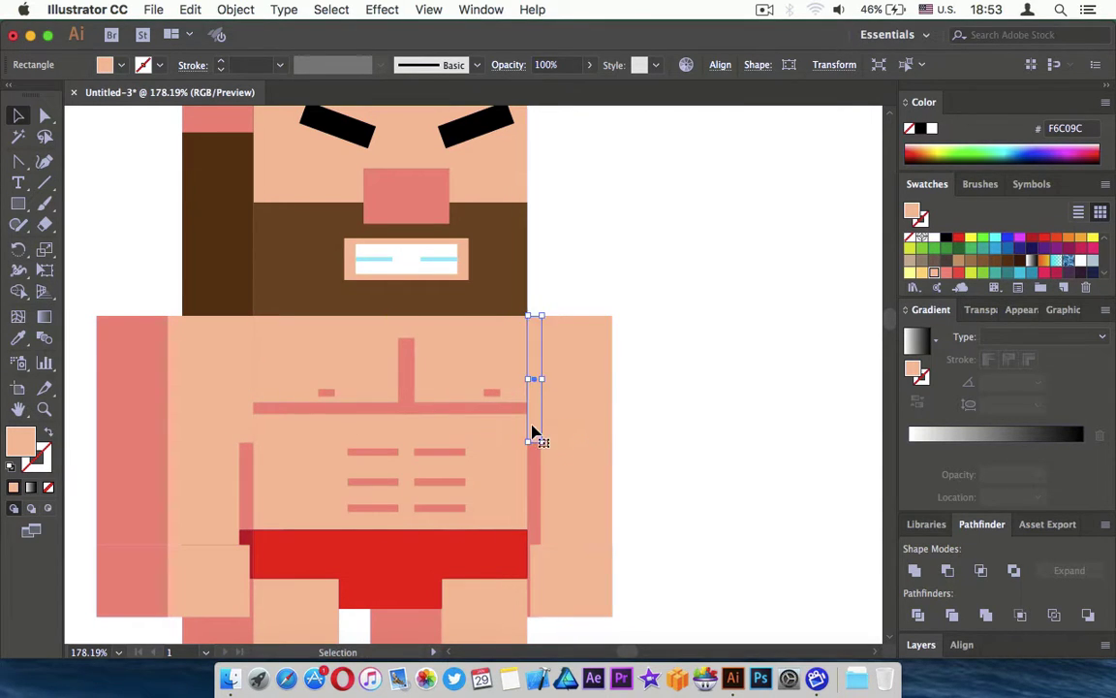
pyautogui.scroll(10, 531, 429)
pyautogui.click(829, 420)
pyautogui.scroll(-5, 828, 419)
pyautogui.scroll(-3, 829, 419)
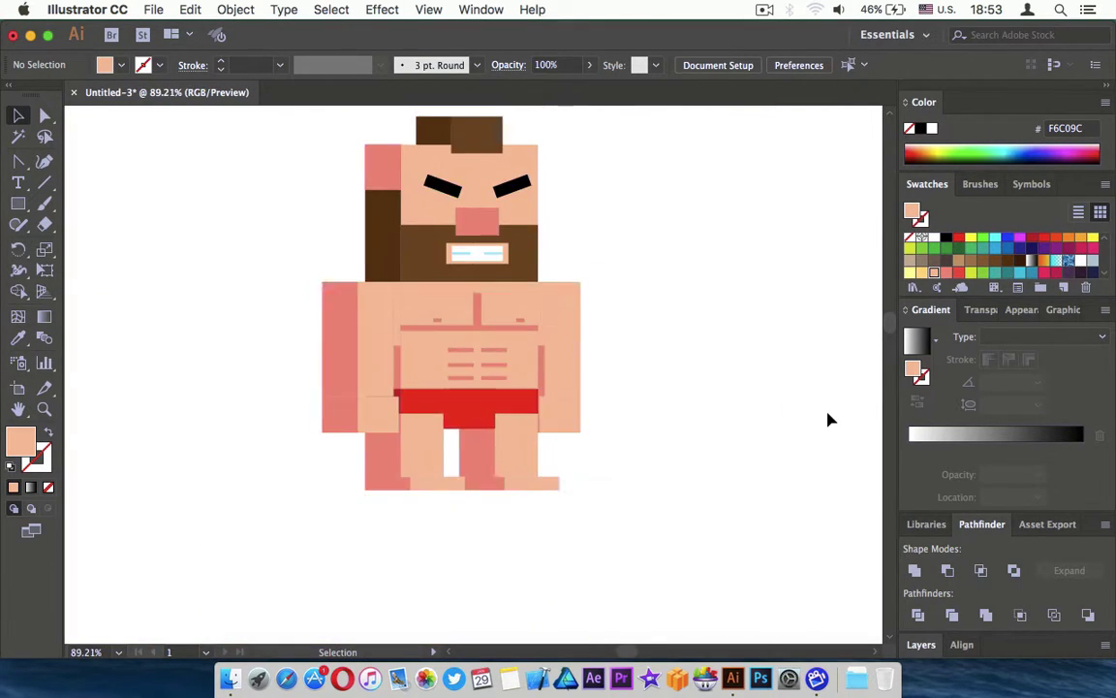
pyautogui.hscroll(-2, 828, 419)
pyautogui.hscroll(-2, 829, 419)
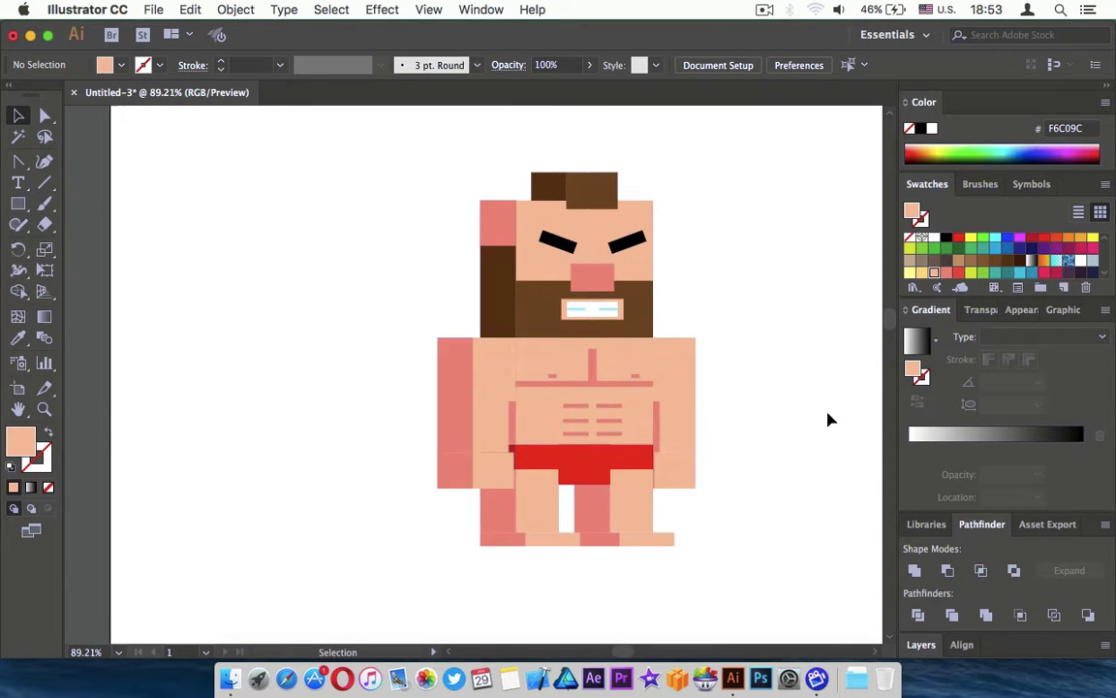
pyautogui.hscroll(2, 828, 420)
pyautogui.scroll(-3, 828, 420)
pyautogui.hscroll(1, 828, 419)
pyautogui.scroll(5, 442, 493)
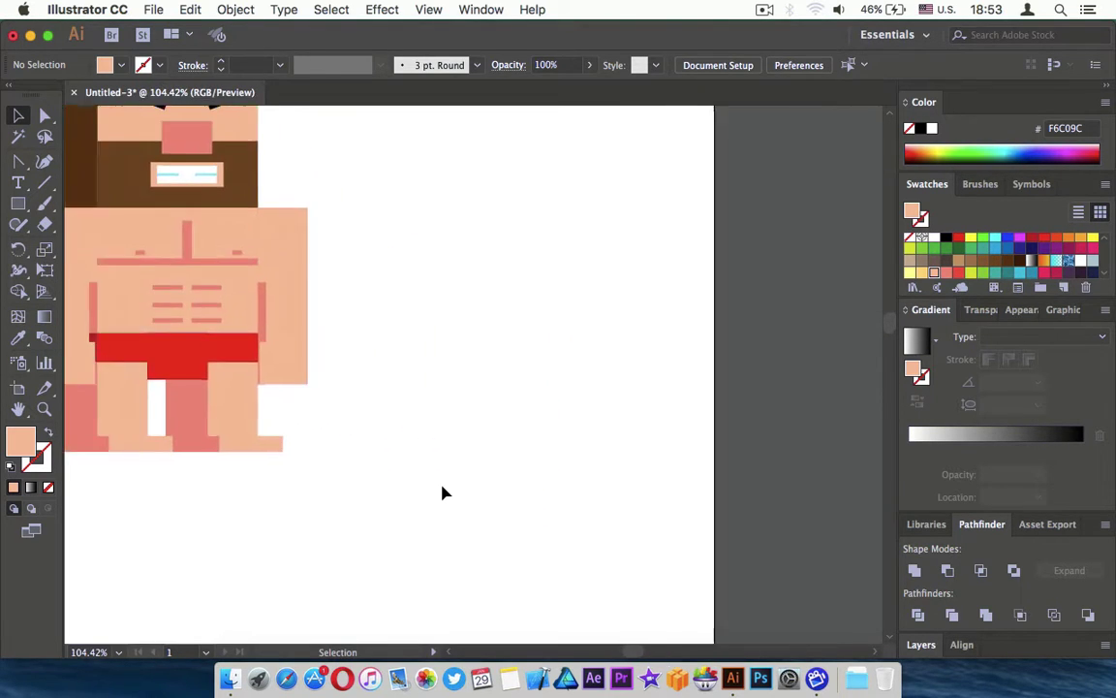
pyautogui.hscroll(-3, 443, 490)
pyautogui.scroll(2, 417, 533)
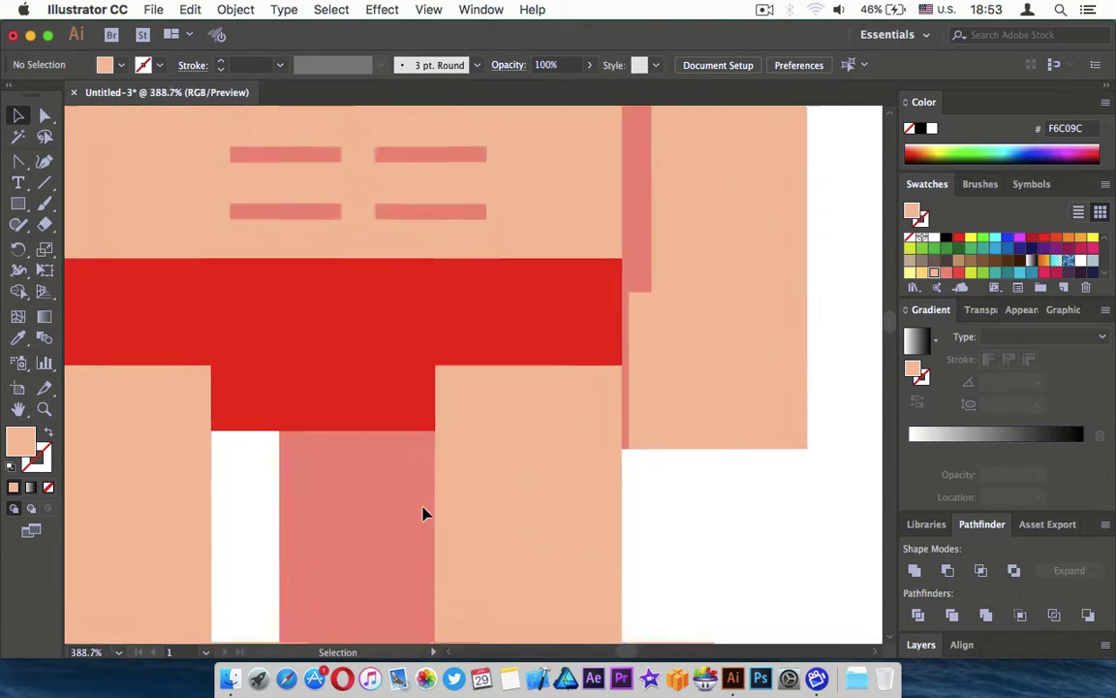
pyautogui.scroll(4, 420, 512)
pyautogui.scroll(1, 420, 513)
pyautogui.click(349, 368)
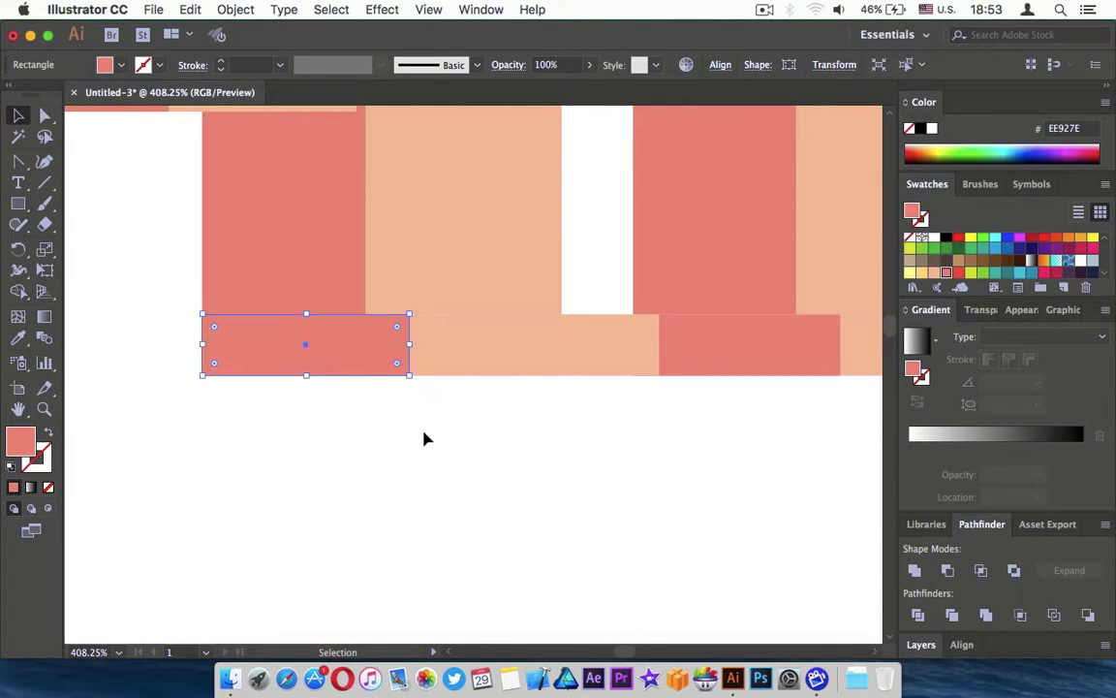
pyautogui.click(506, 344)
pyautogui.click(462, 476)
pyautogui.scroll(-4, 462, 476)
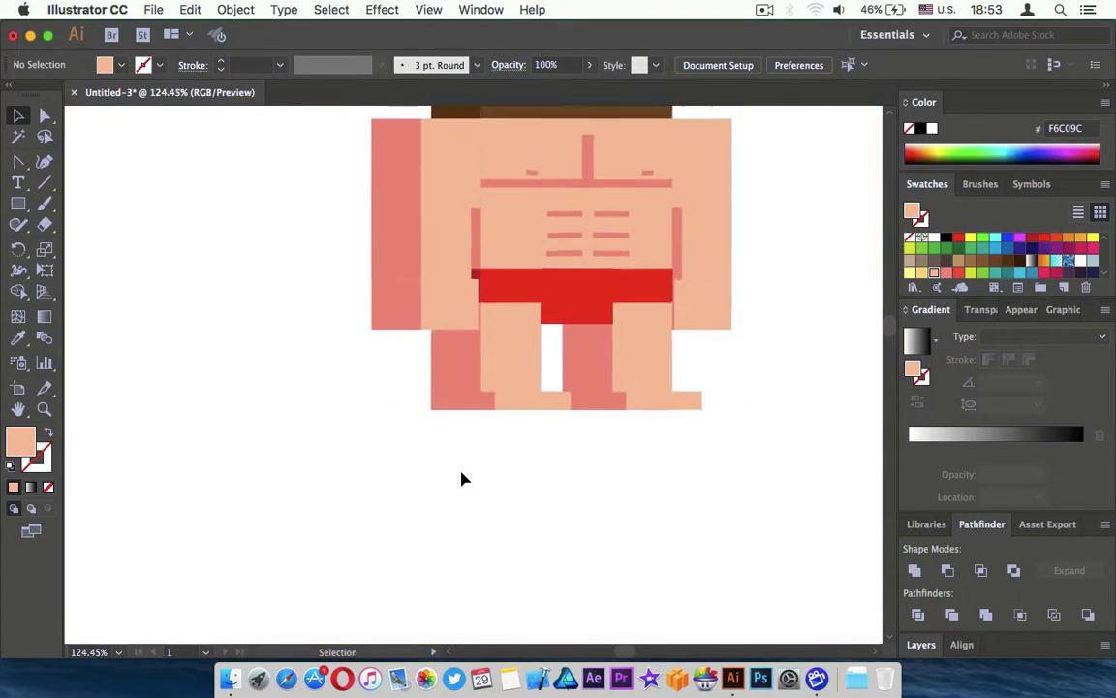
pyautogui.scroll(-2, 462, 477)
pyautogui.hscroll(3, 462, 477)
pyautogui.hscroll(2, 462, 476)
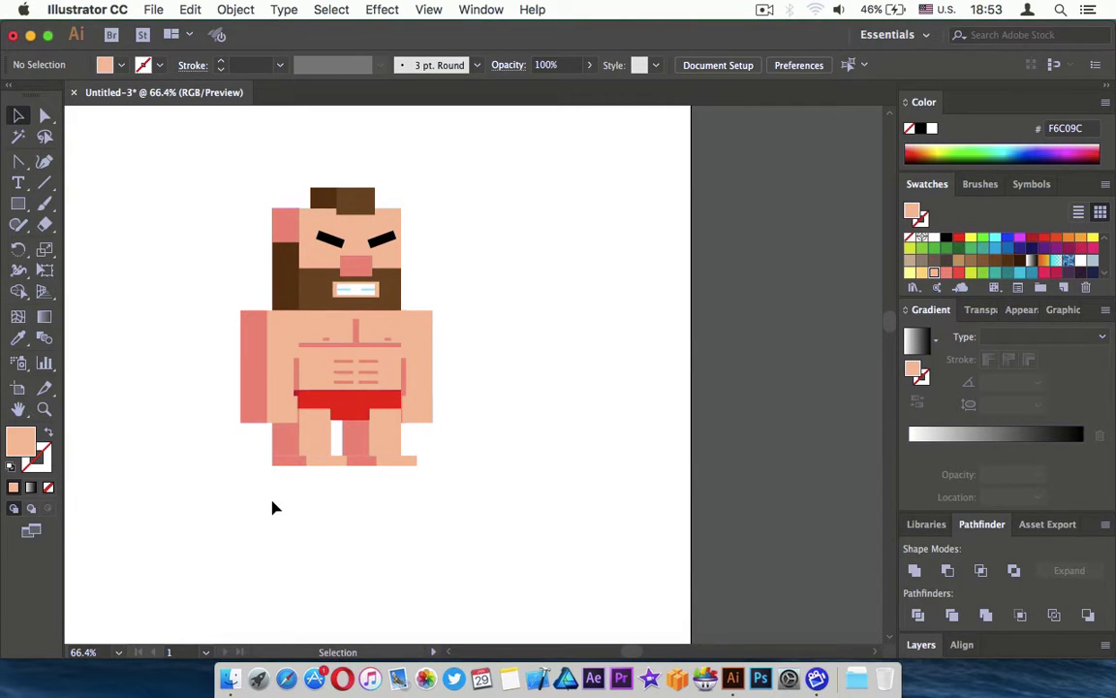
pyautogui.scroll(-3, 273, 507)
pyautogui.scroll(2, 272, 508)
pyautogui.hscroll(1, 273, 507)
pyautogui.scroll(-1, 272, 507)
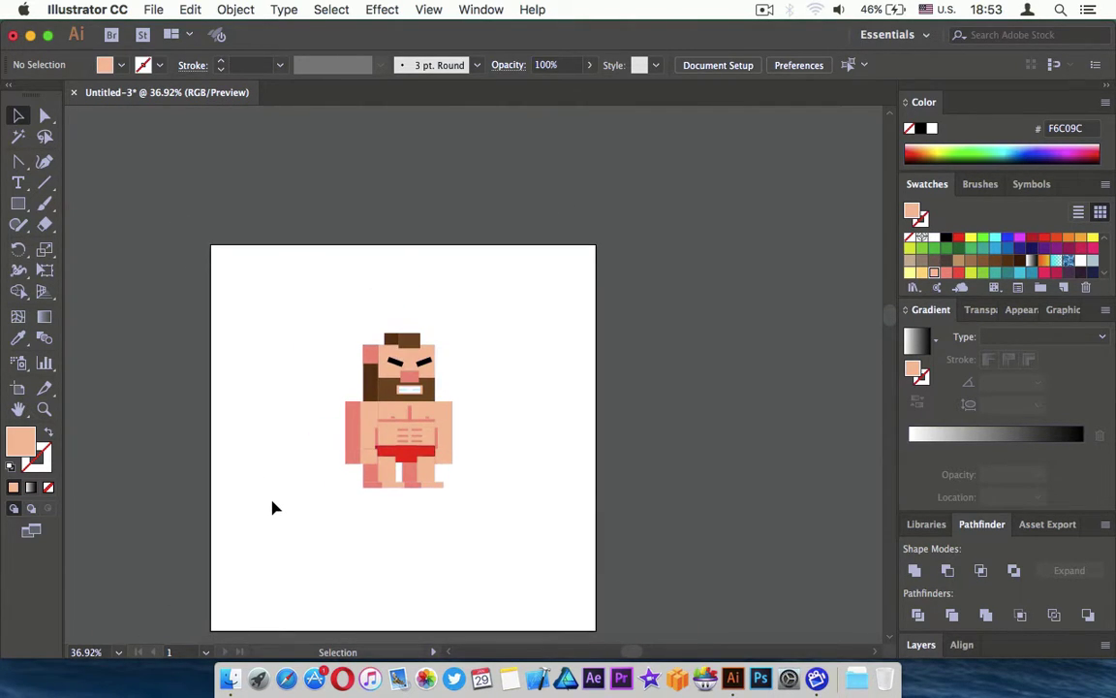